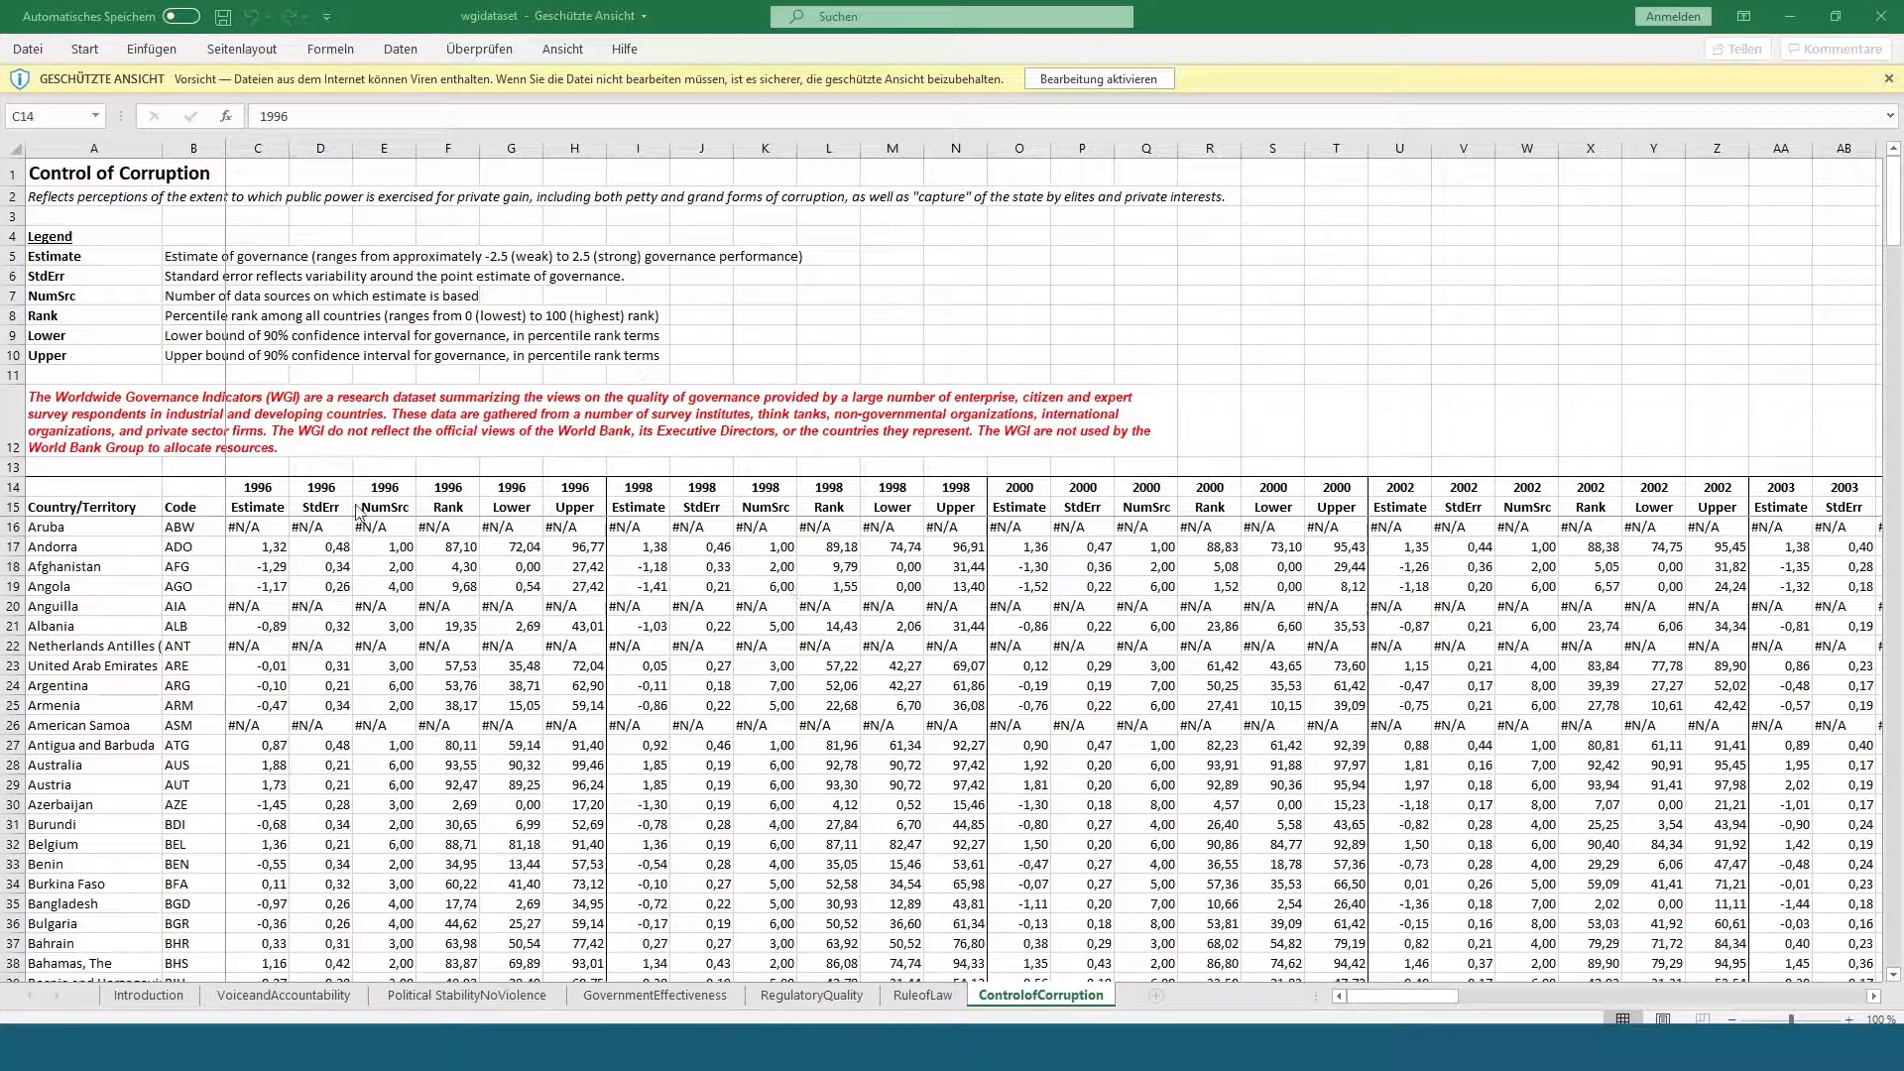
- Switch to Tableau Prep Builder and add a cleaning step after the ControlofCorruption input
{"action": "left_click_drag", "start_coordinate": [266, 487], "coordinate": [594, 487]}
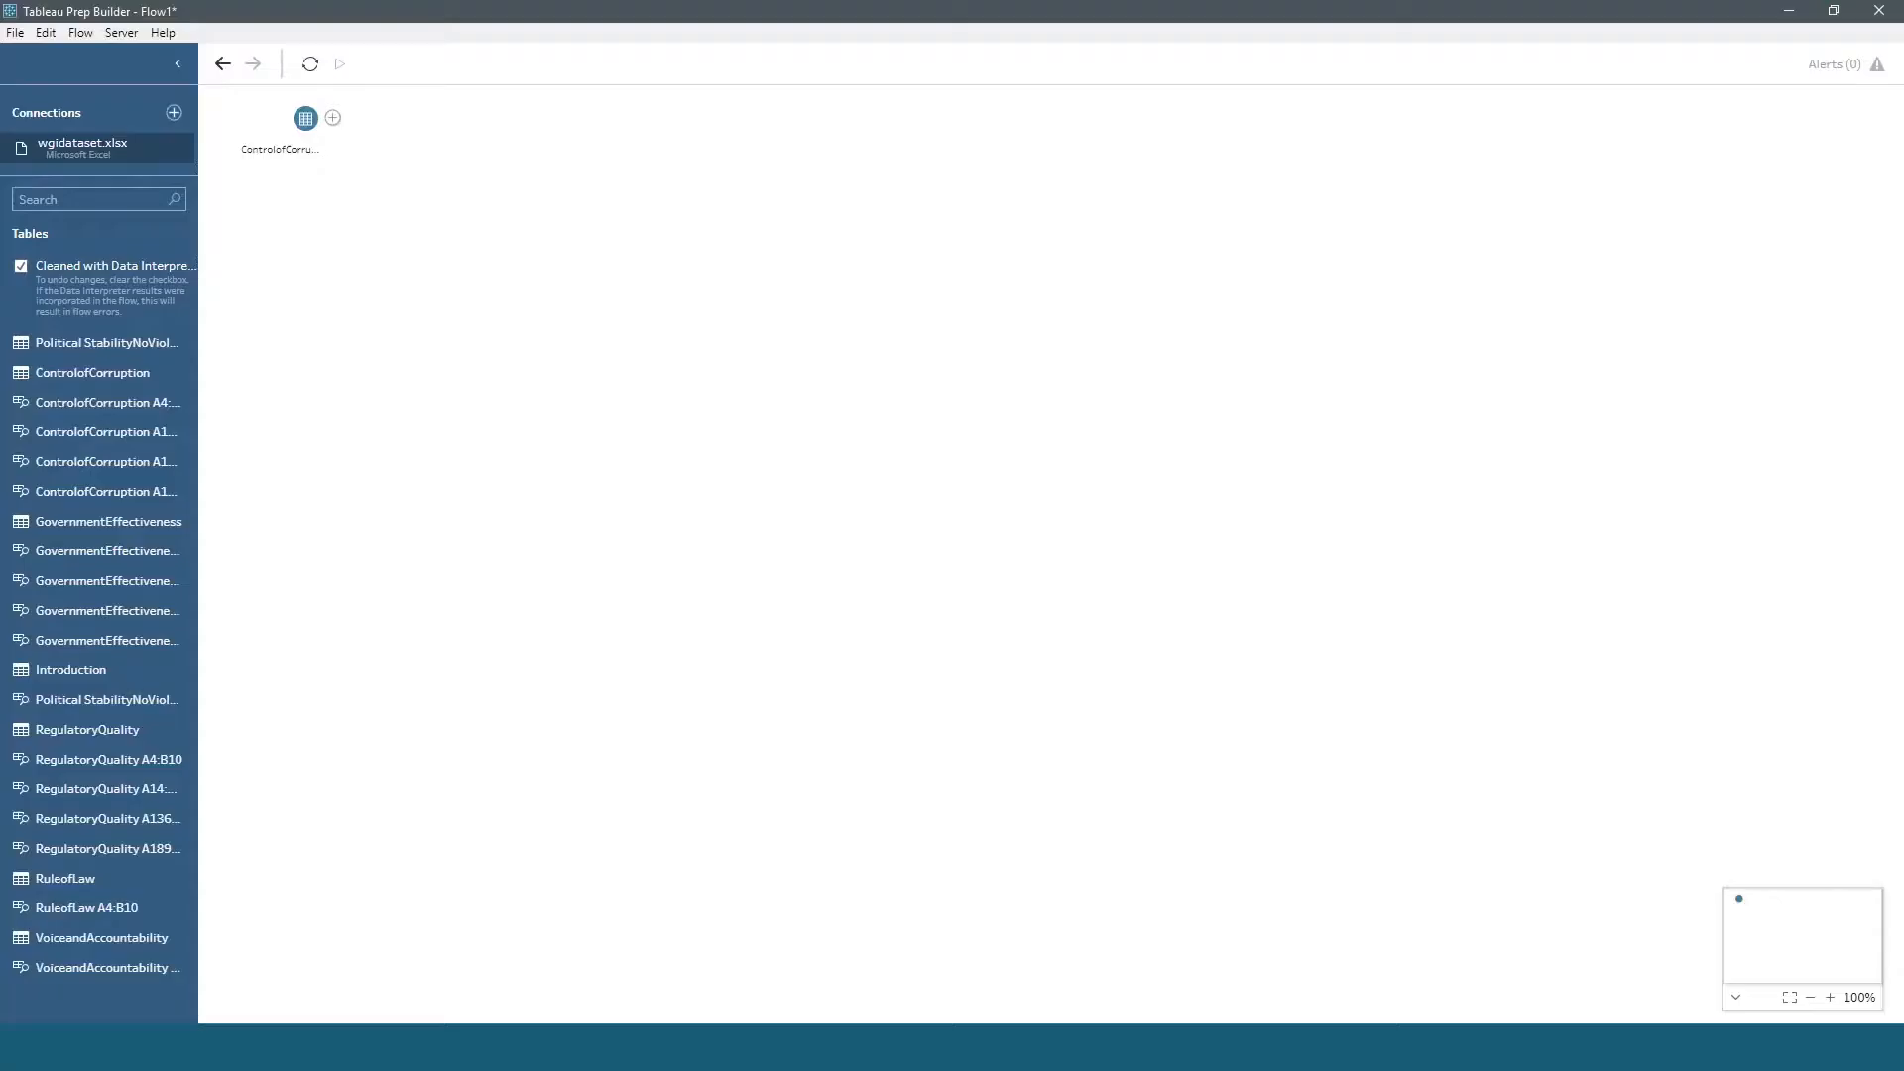
{"action": "left_click", "coordinate": [289, 137]}
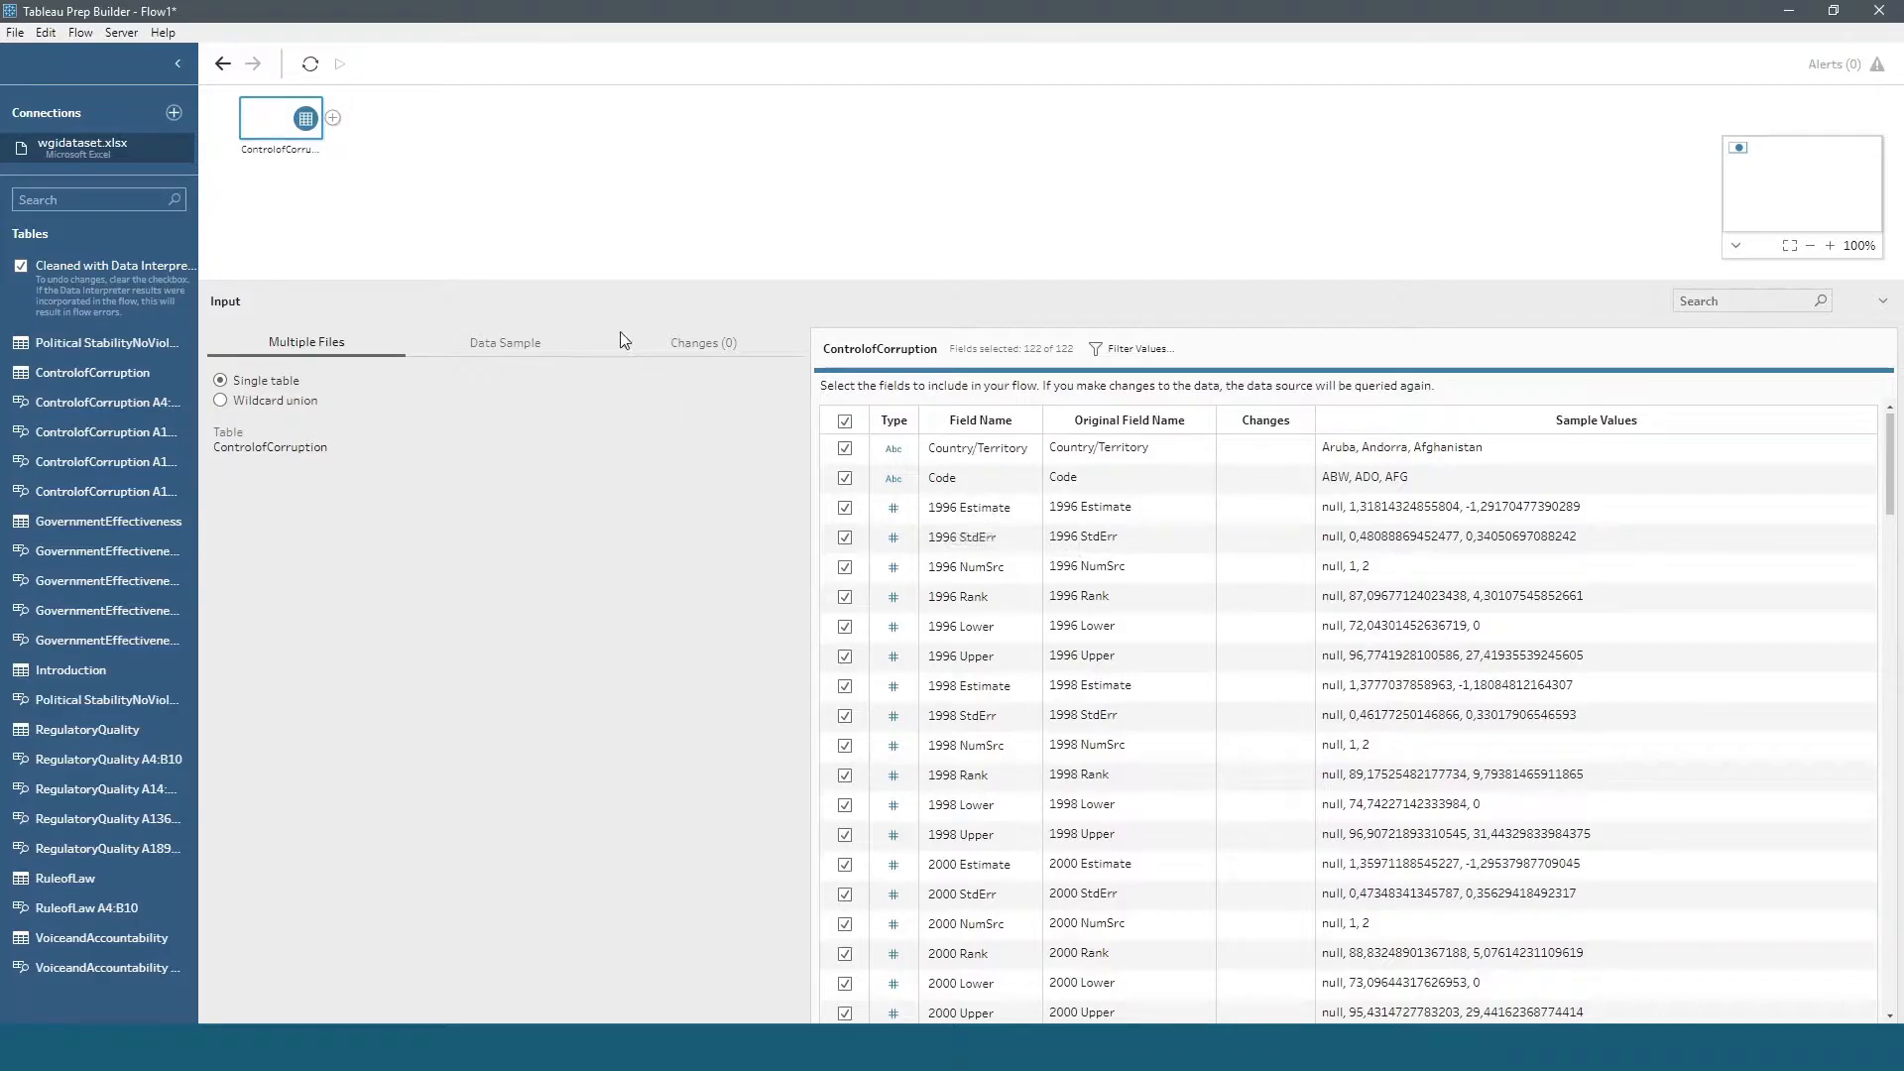
{"action": "left_click", "coordinate": [334, 118]}
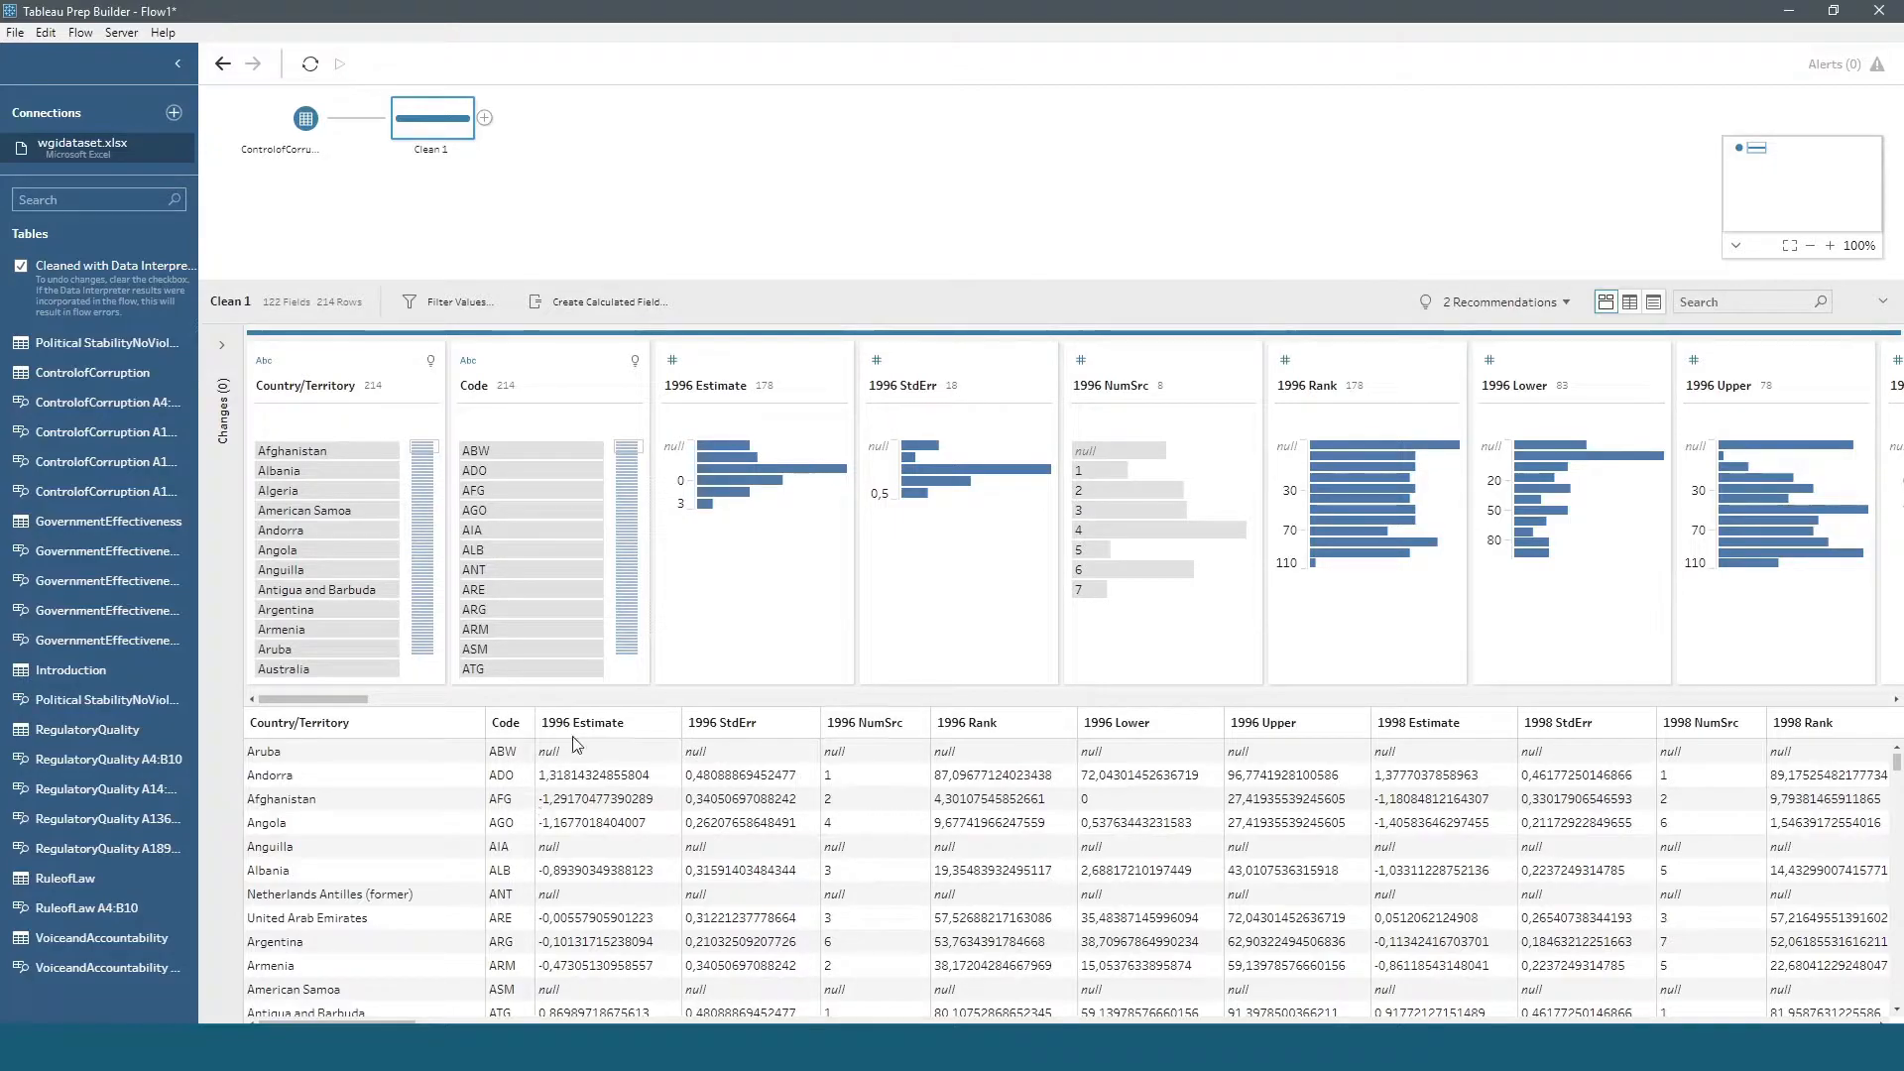
- Add a pivot step after Clean 1 and pivot all fields from 1996 Estimate through 2018 Upper from columns to rows
{"action": "left_click", "coordinate": [484, 118]}
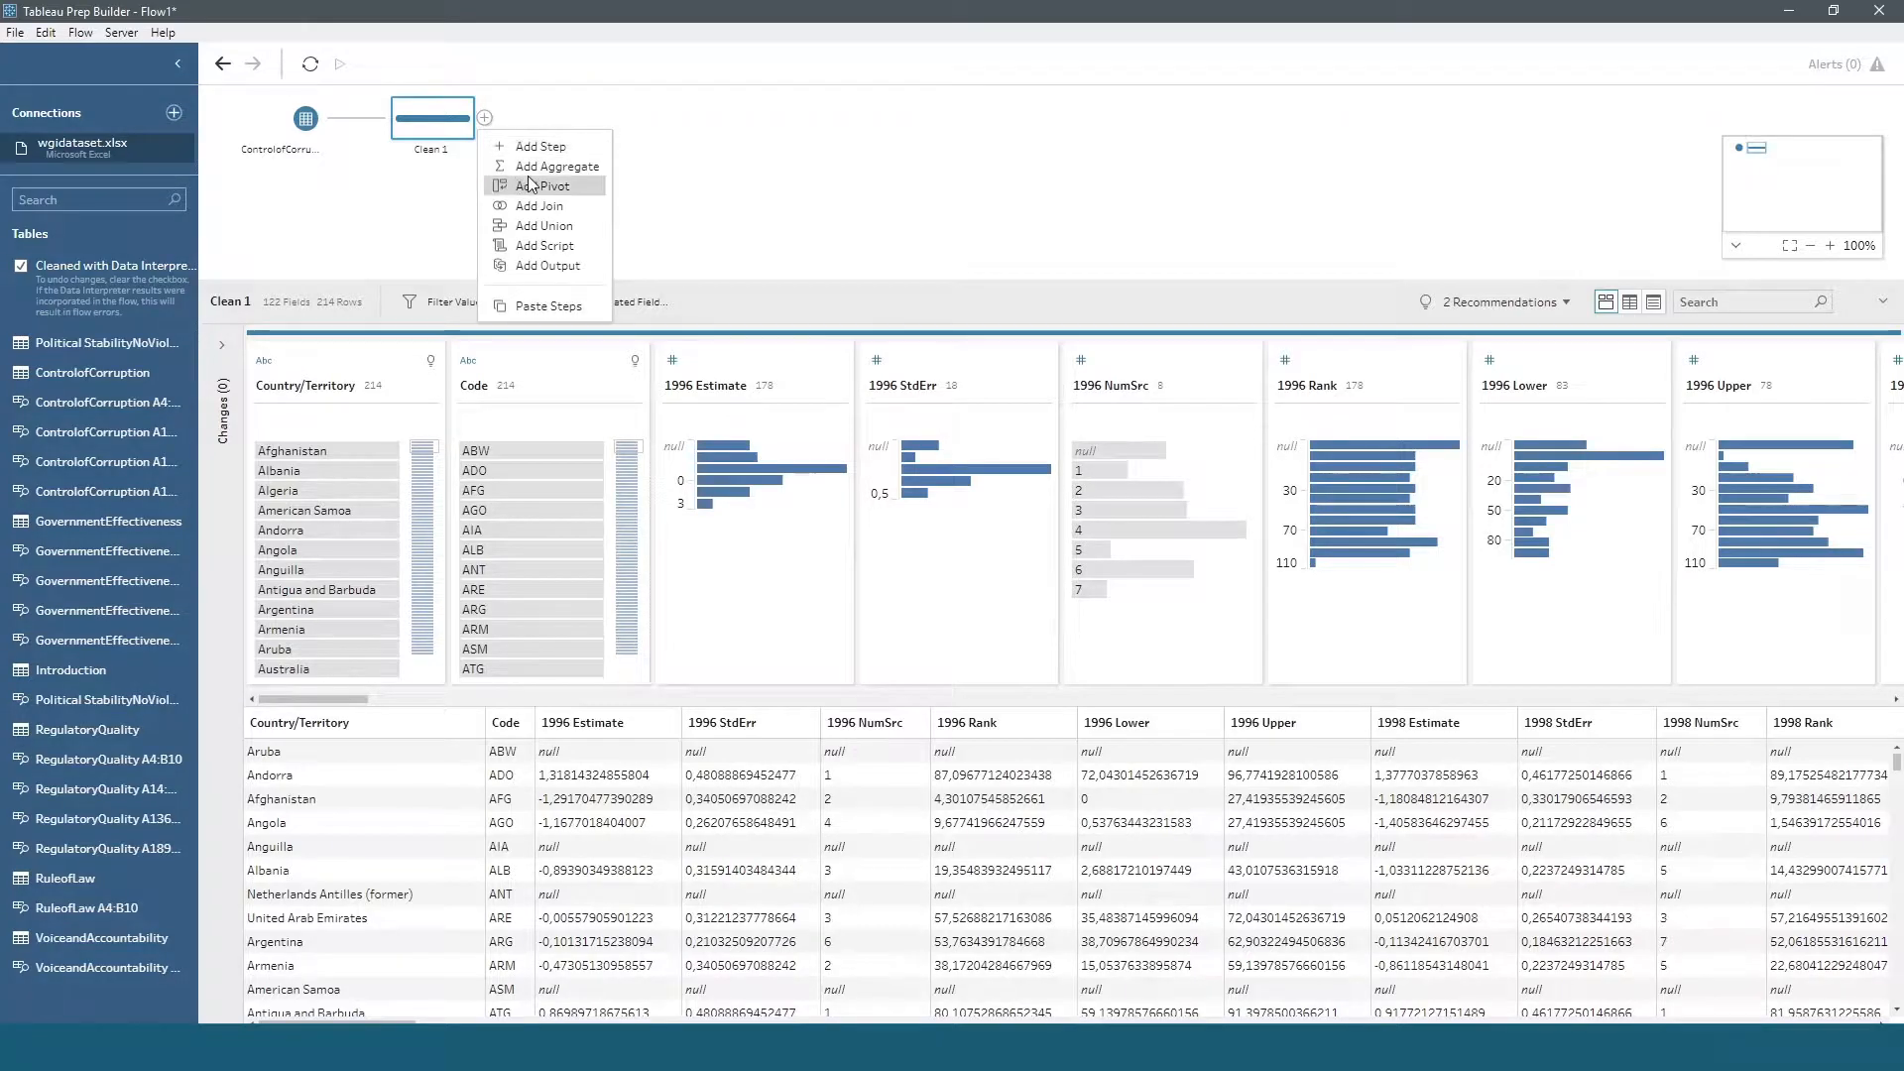
{"action": "left_click", "coordinate": [560, 188]}
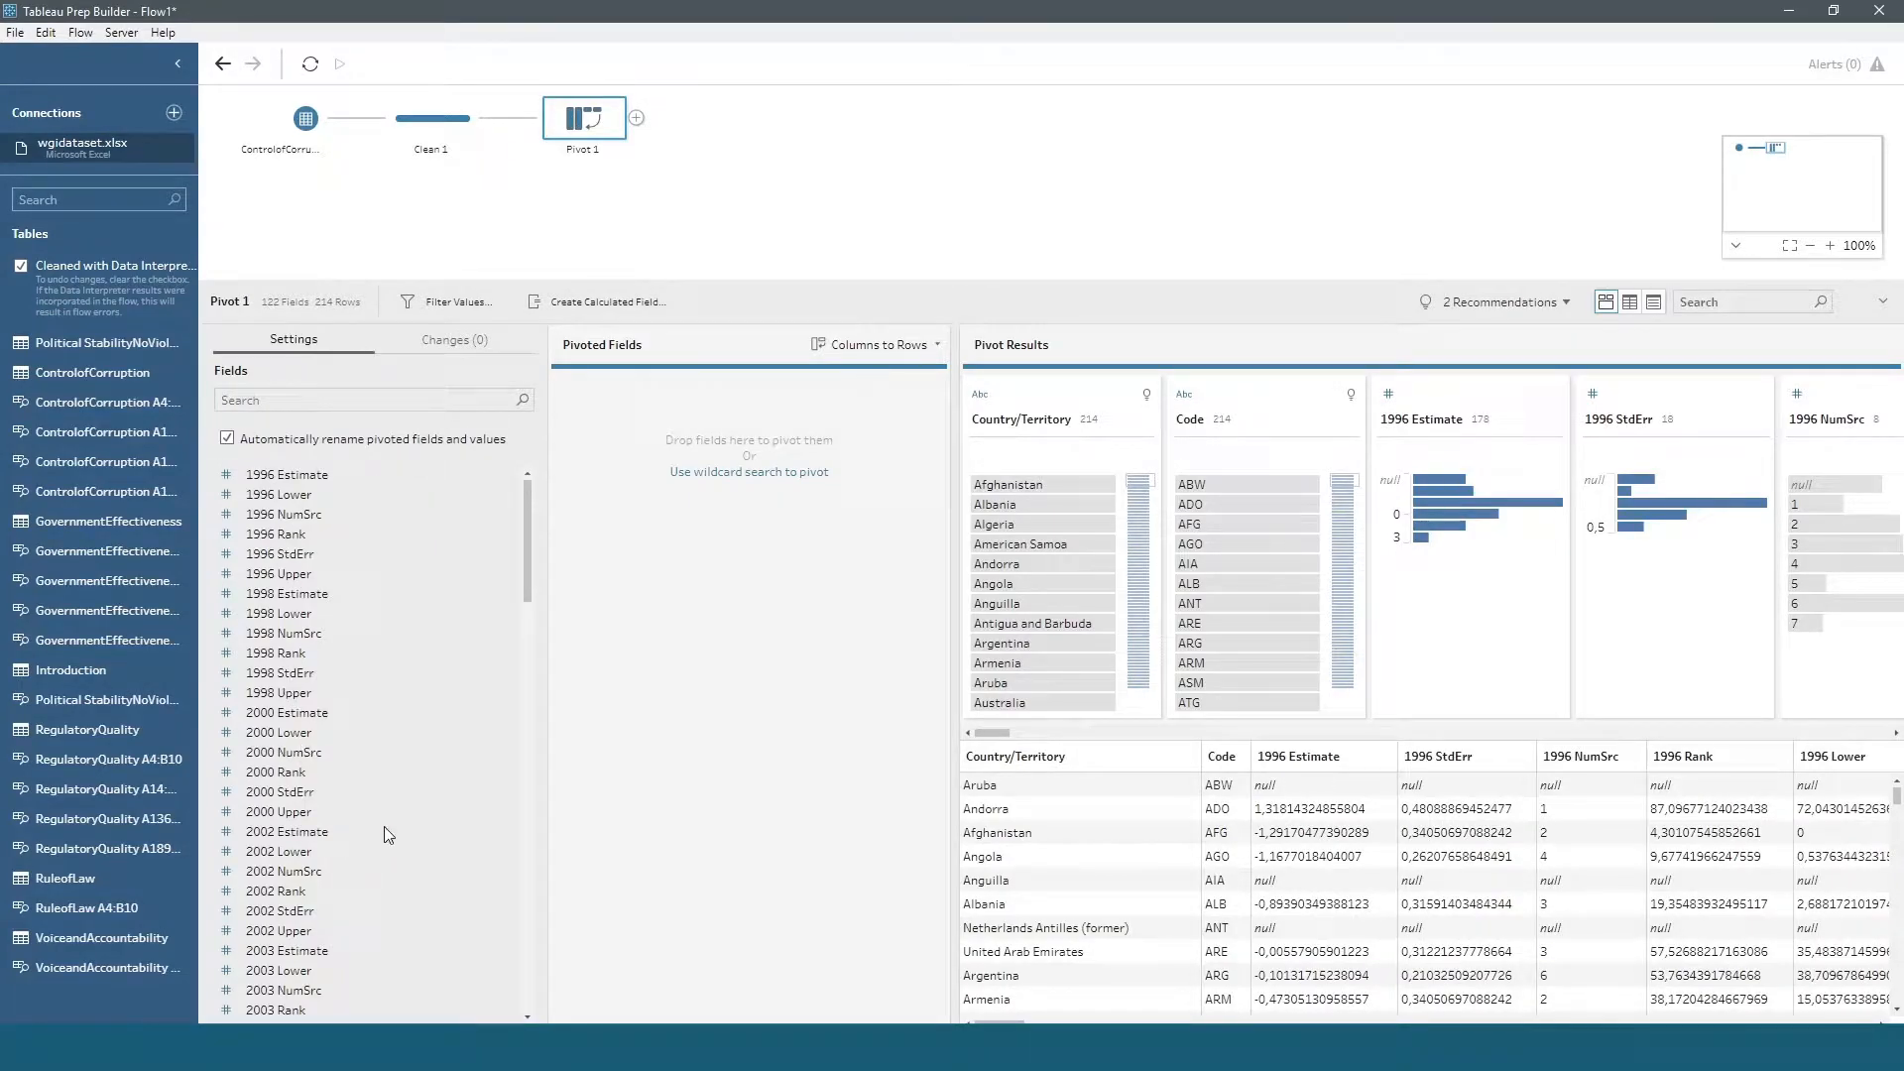
{"action": "scroll", "coordinate": [378, 873], "scroll_direction": "down", "scroll_amount": 15}
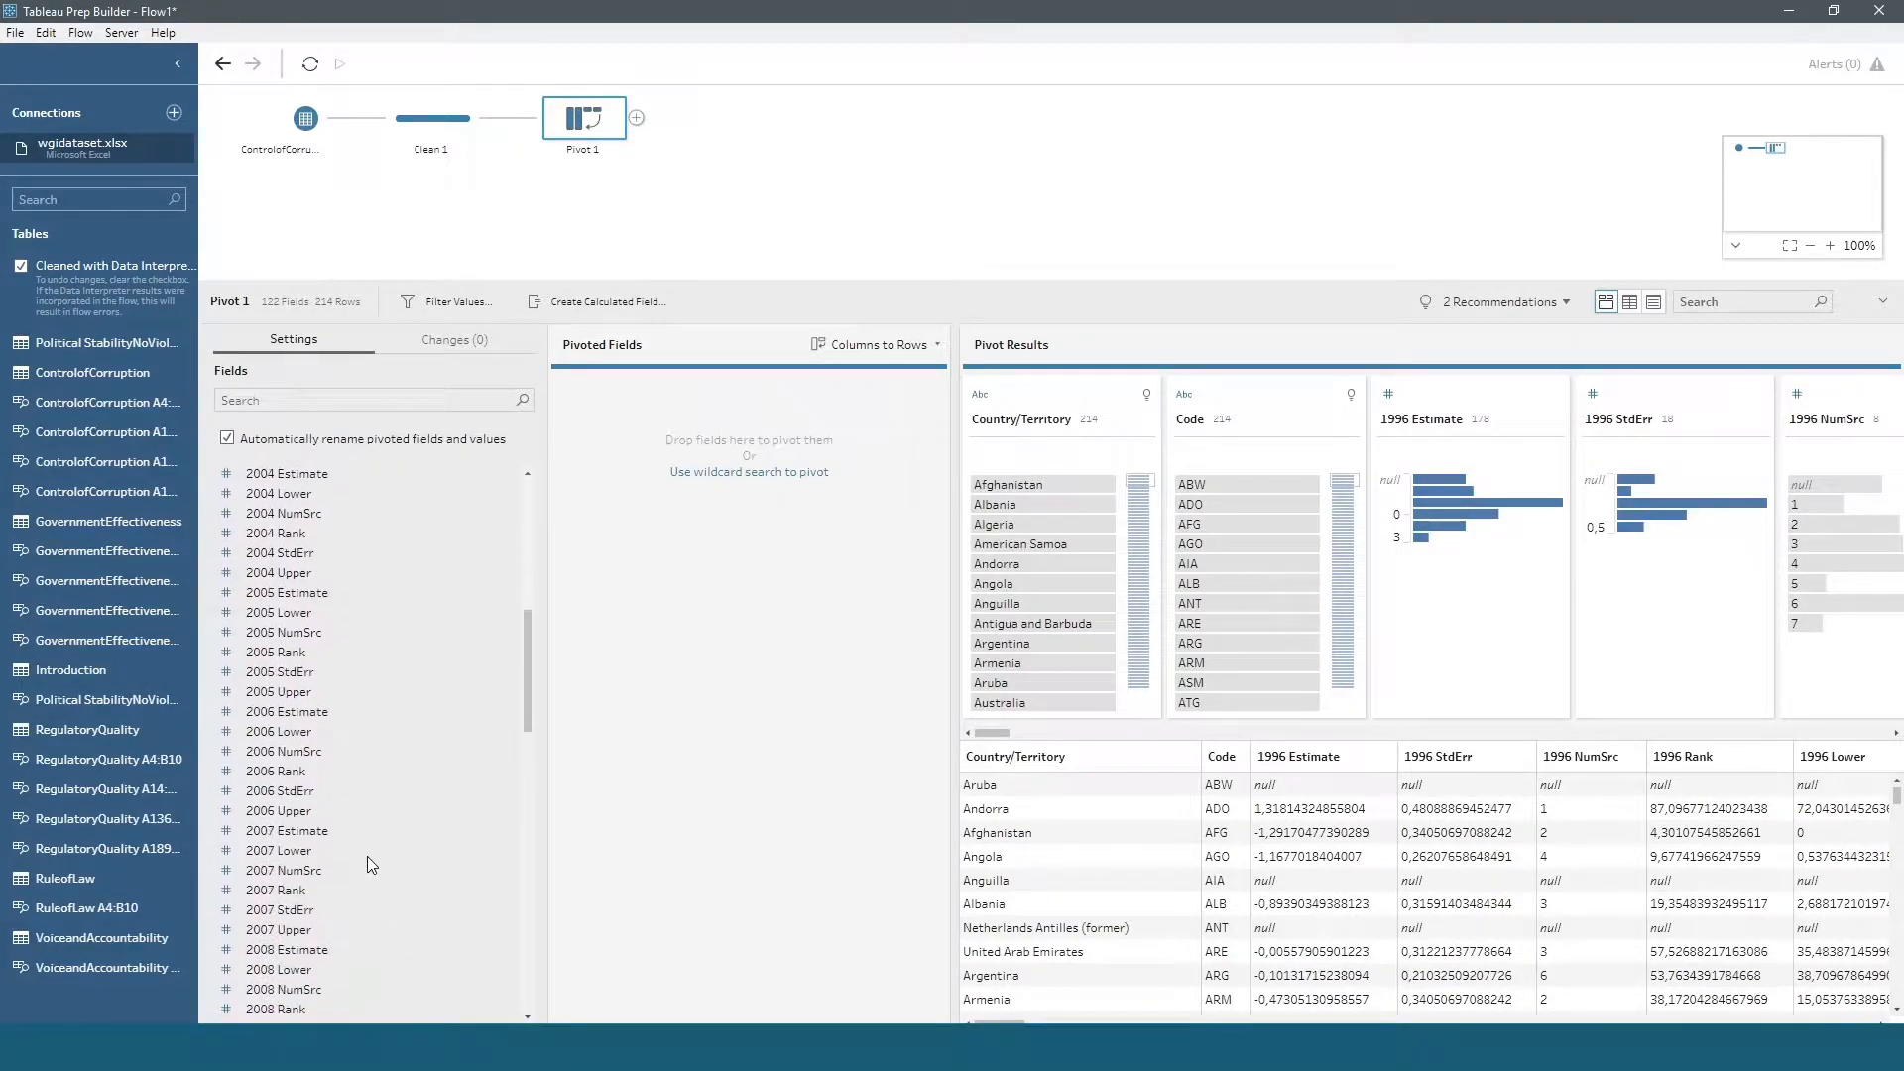
{"action": "scroll", "coordinate": [366, 855], "scroll_direction": "down", "scroll_amount": 13}
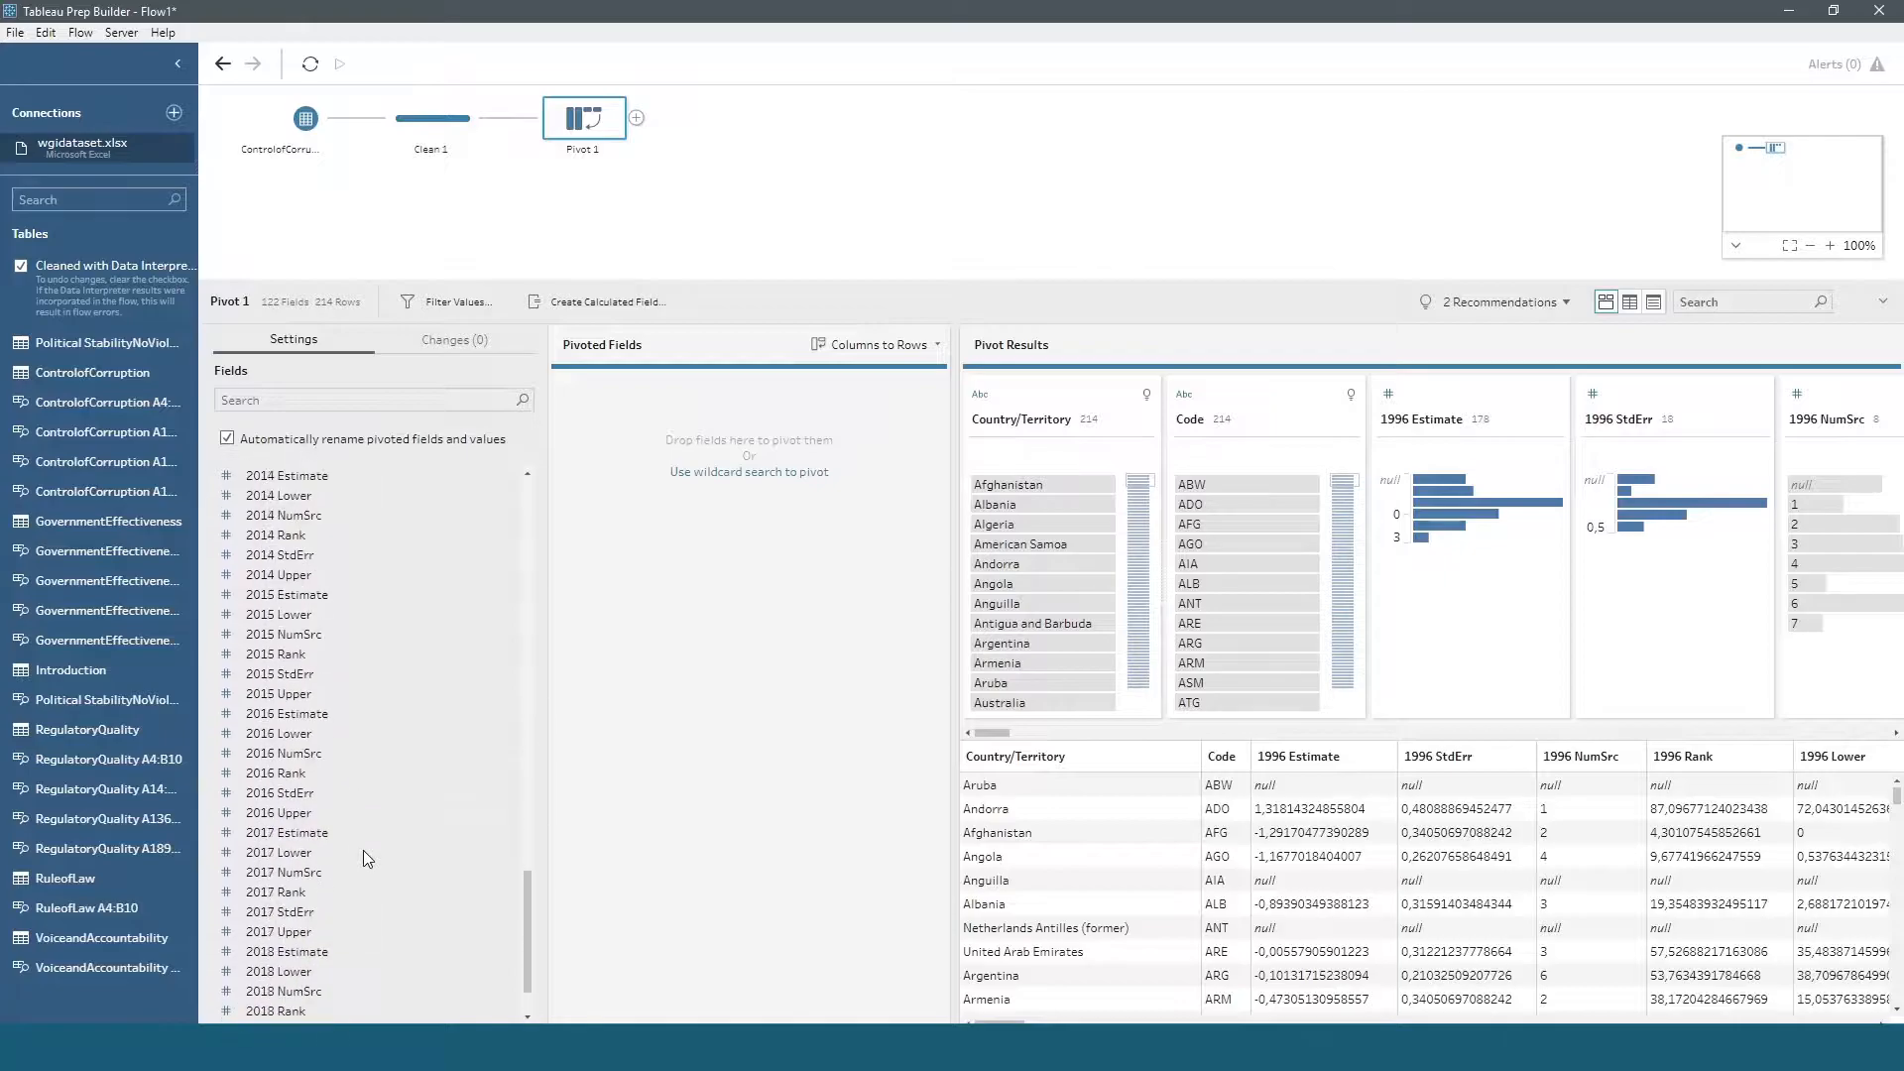
{"action": "left_click", "coordinate": [329, 975]}
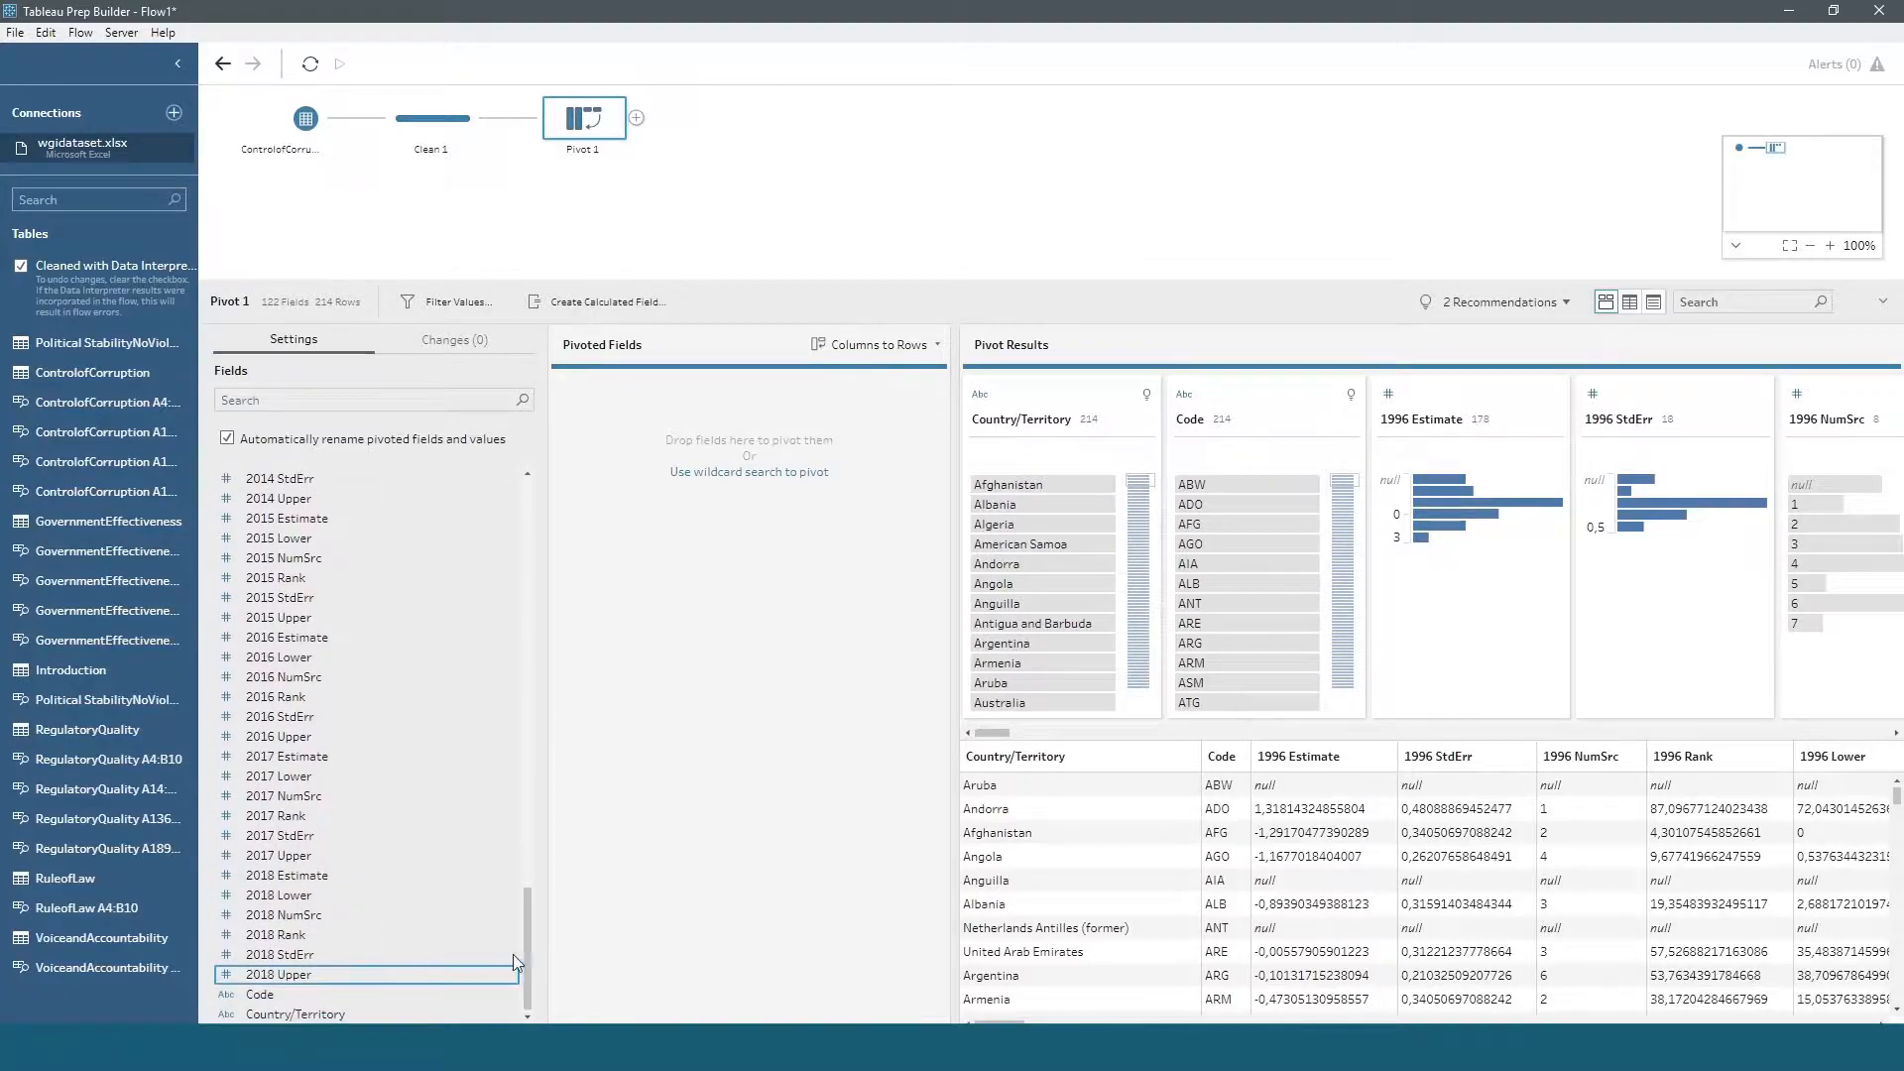
{"action": "left_click_drag", "start_coordinate": [533, 952], "coordinate": [529, 491]}
{"action": "left_click", "coordinate": [331, 474], "text": "shift"}
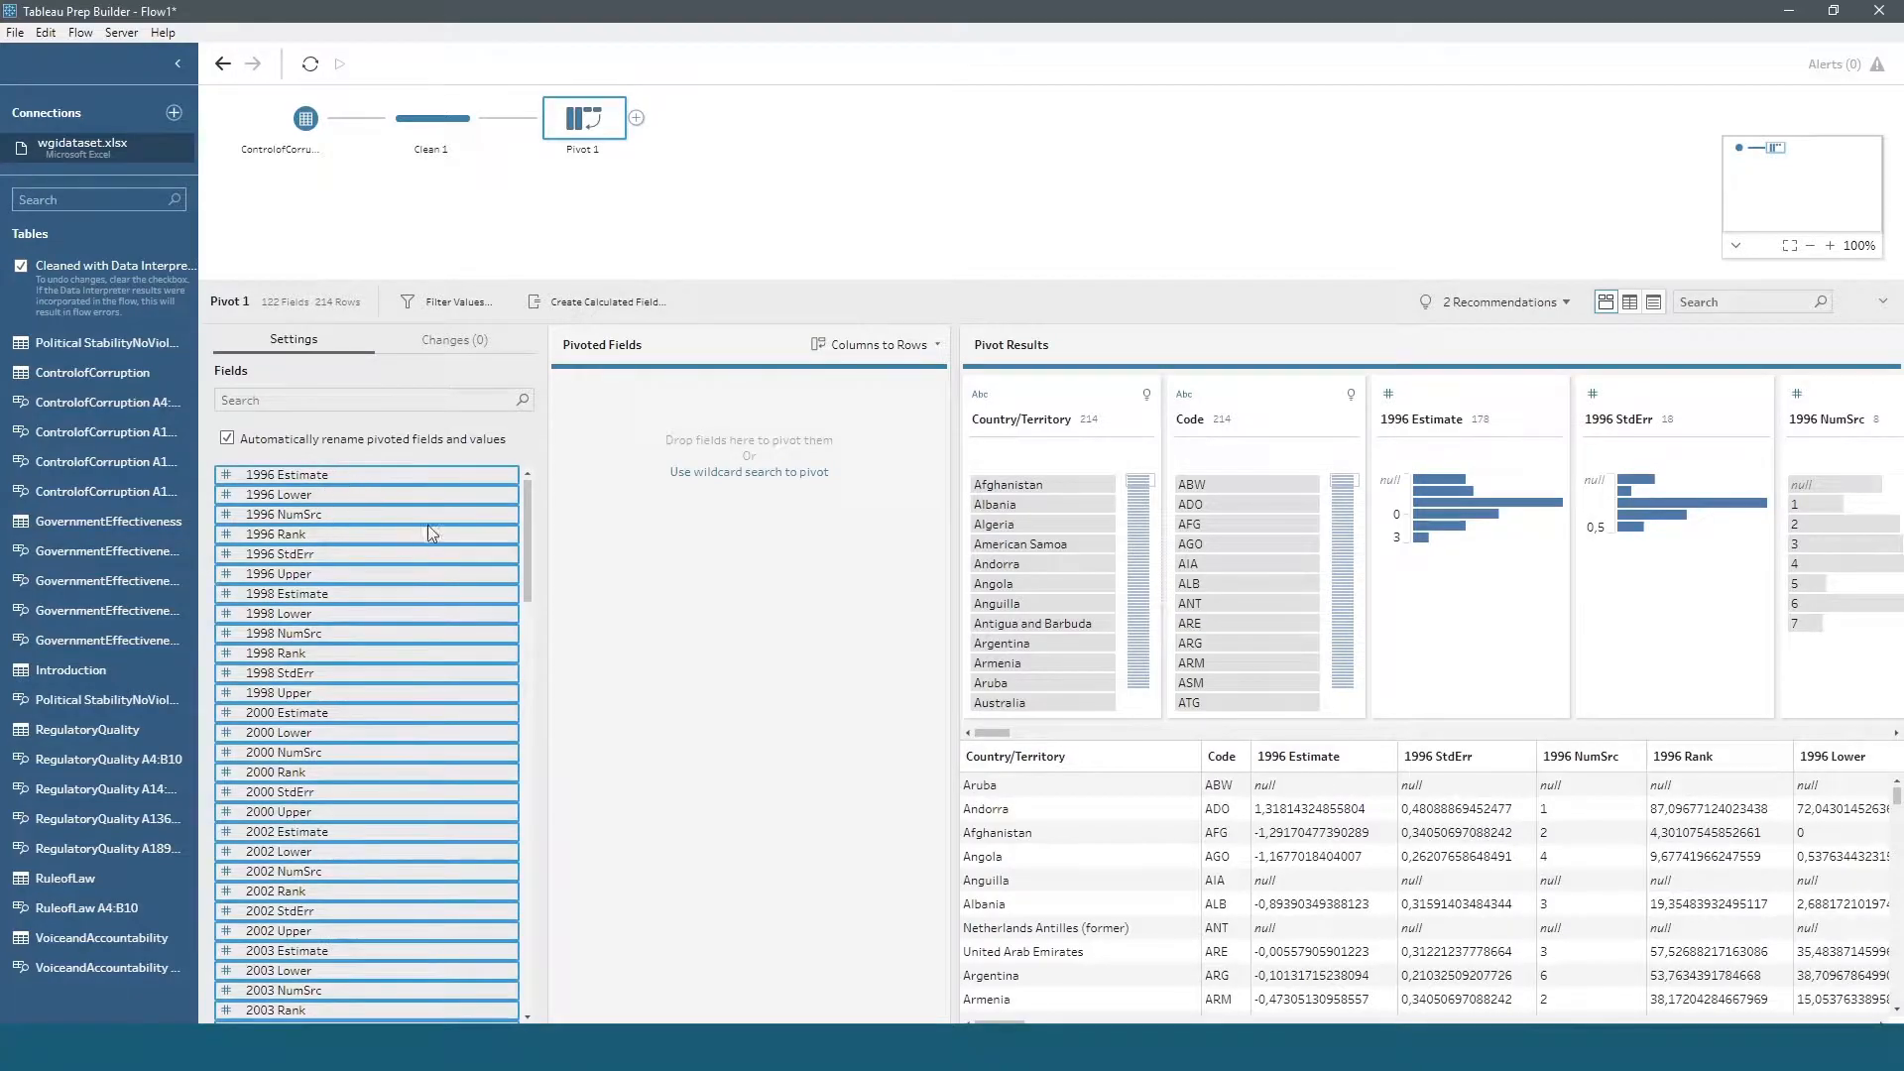
{"action": "left_click_drag", "start_coordinate": [283, 478], "coordinate": [643, 518]}
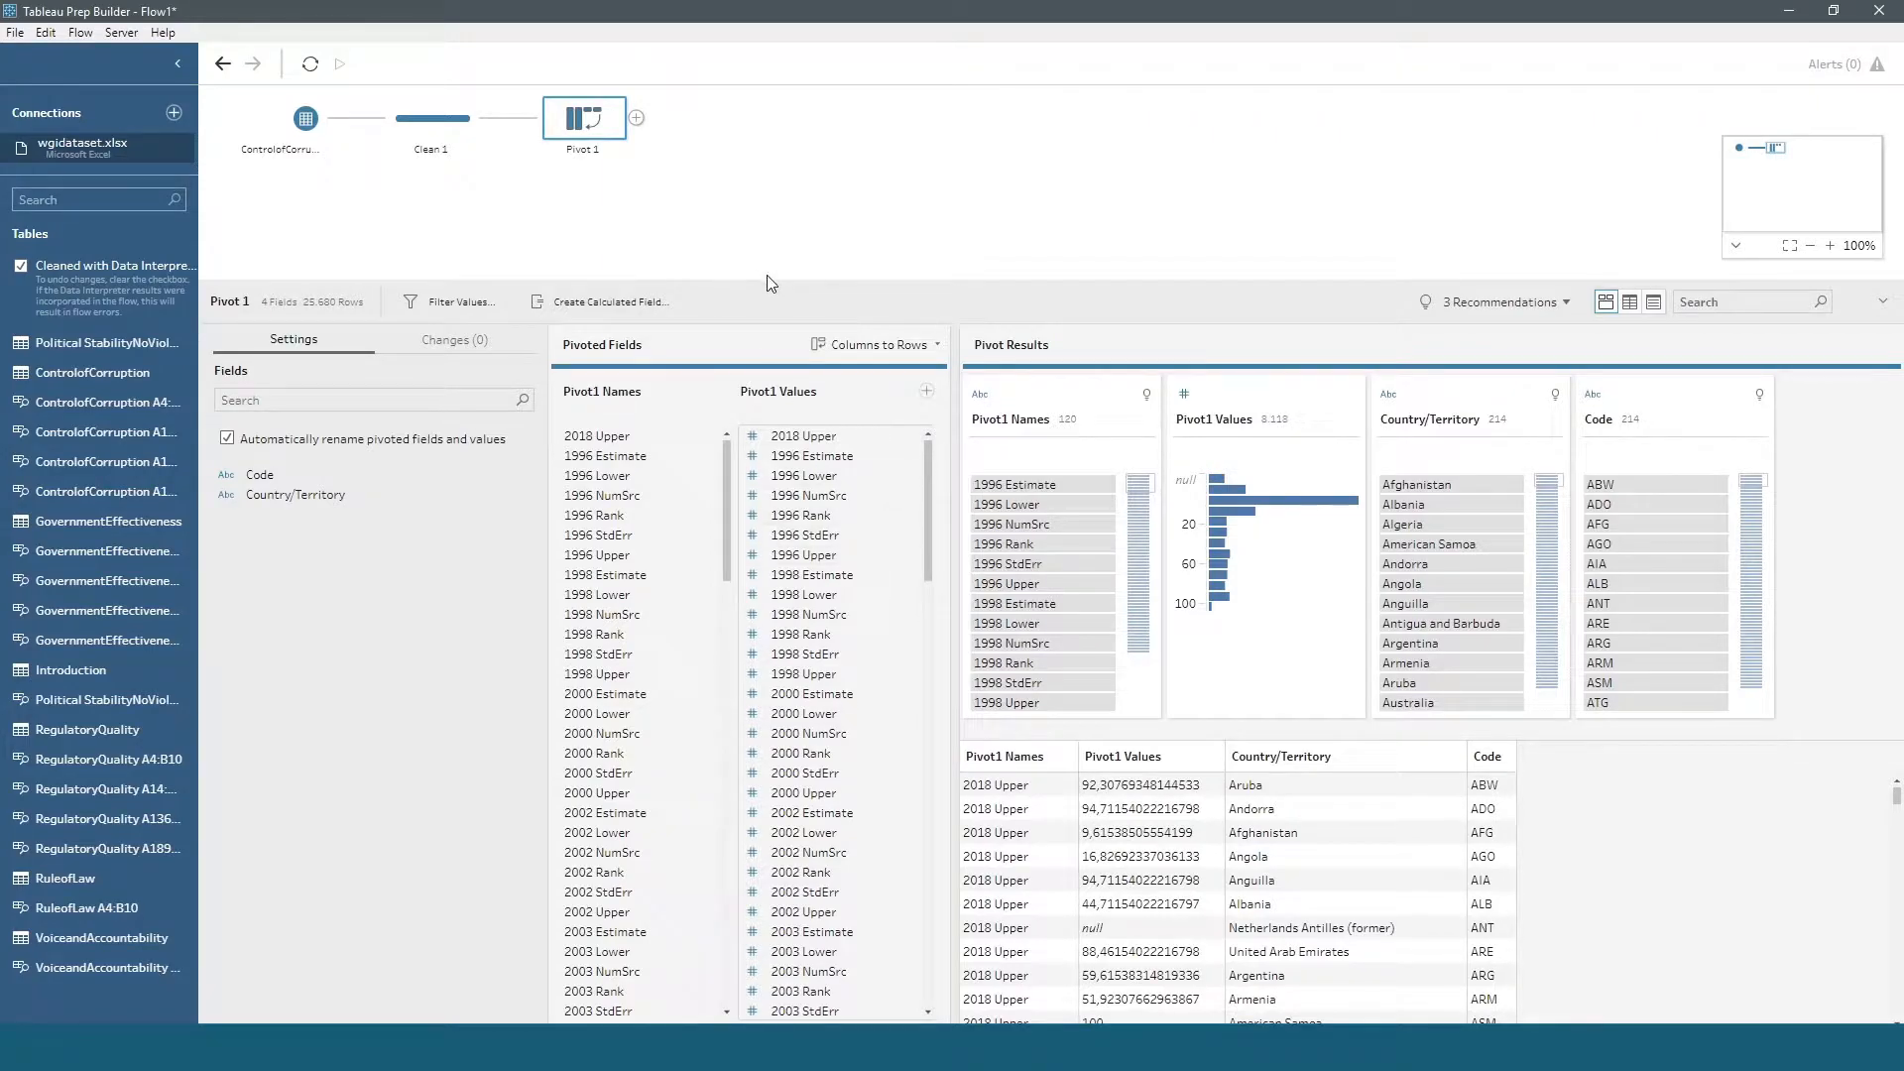
- Add a cleaning step after Pivot 1 and split the Pivot1 Names field automatically
{"action": "left_click", "coordinate": [635, 117]}
{"action": "left_click", "coordinate": [659, 141]}
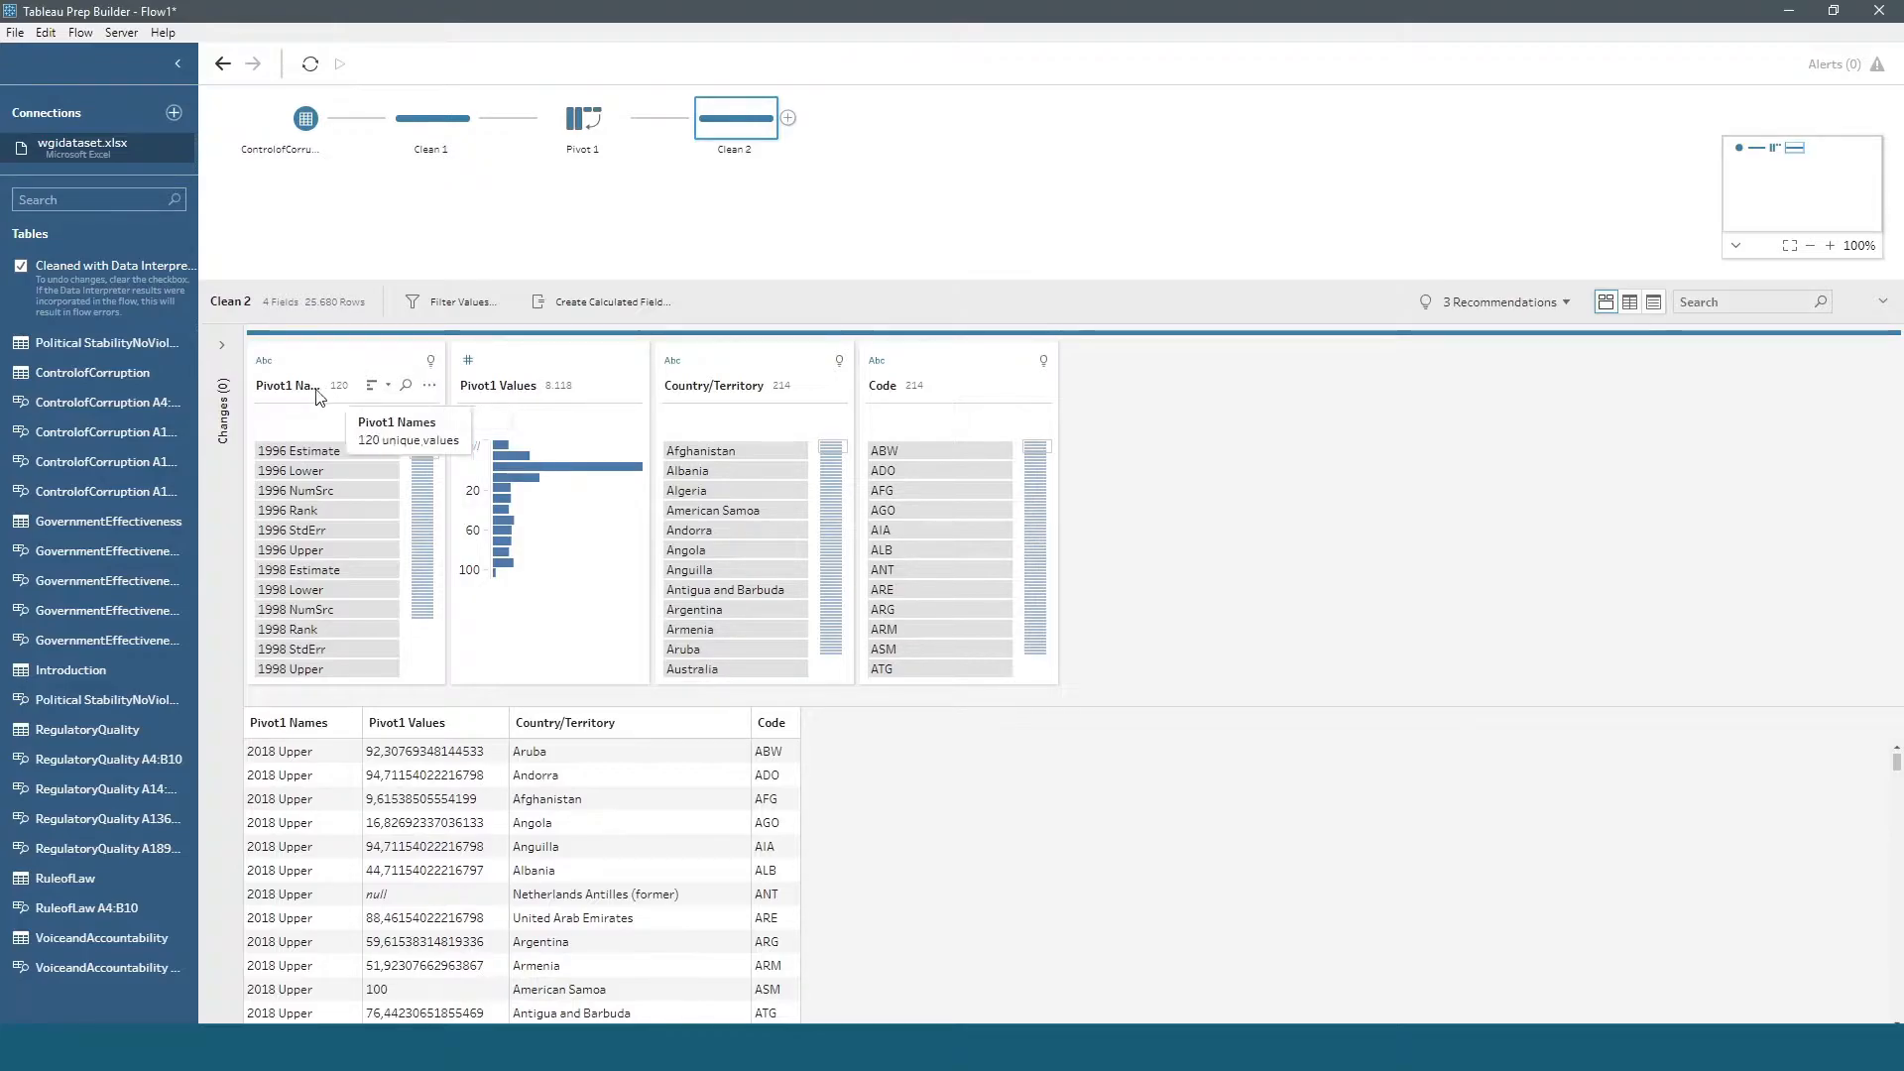
{"action": "left_click", "coordinate": [431, 387]}
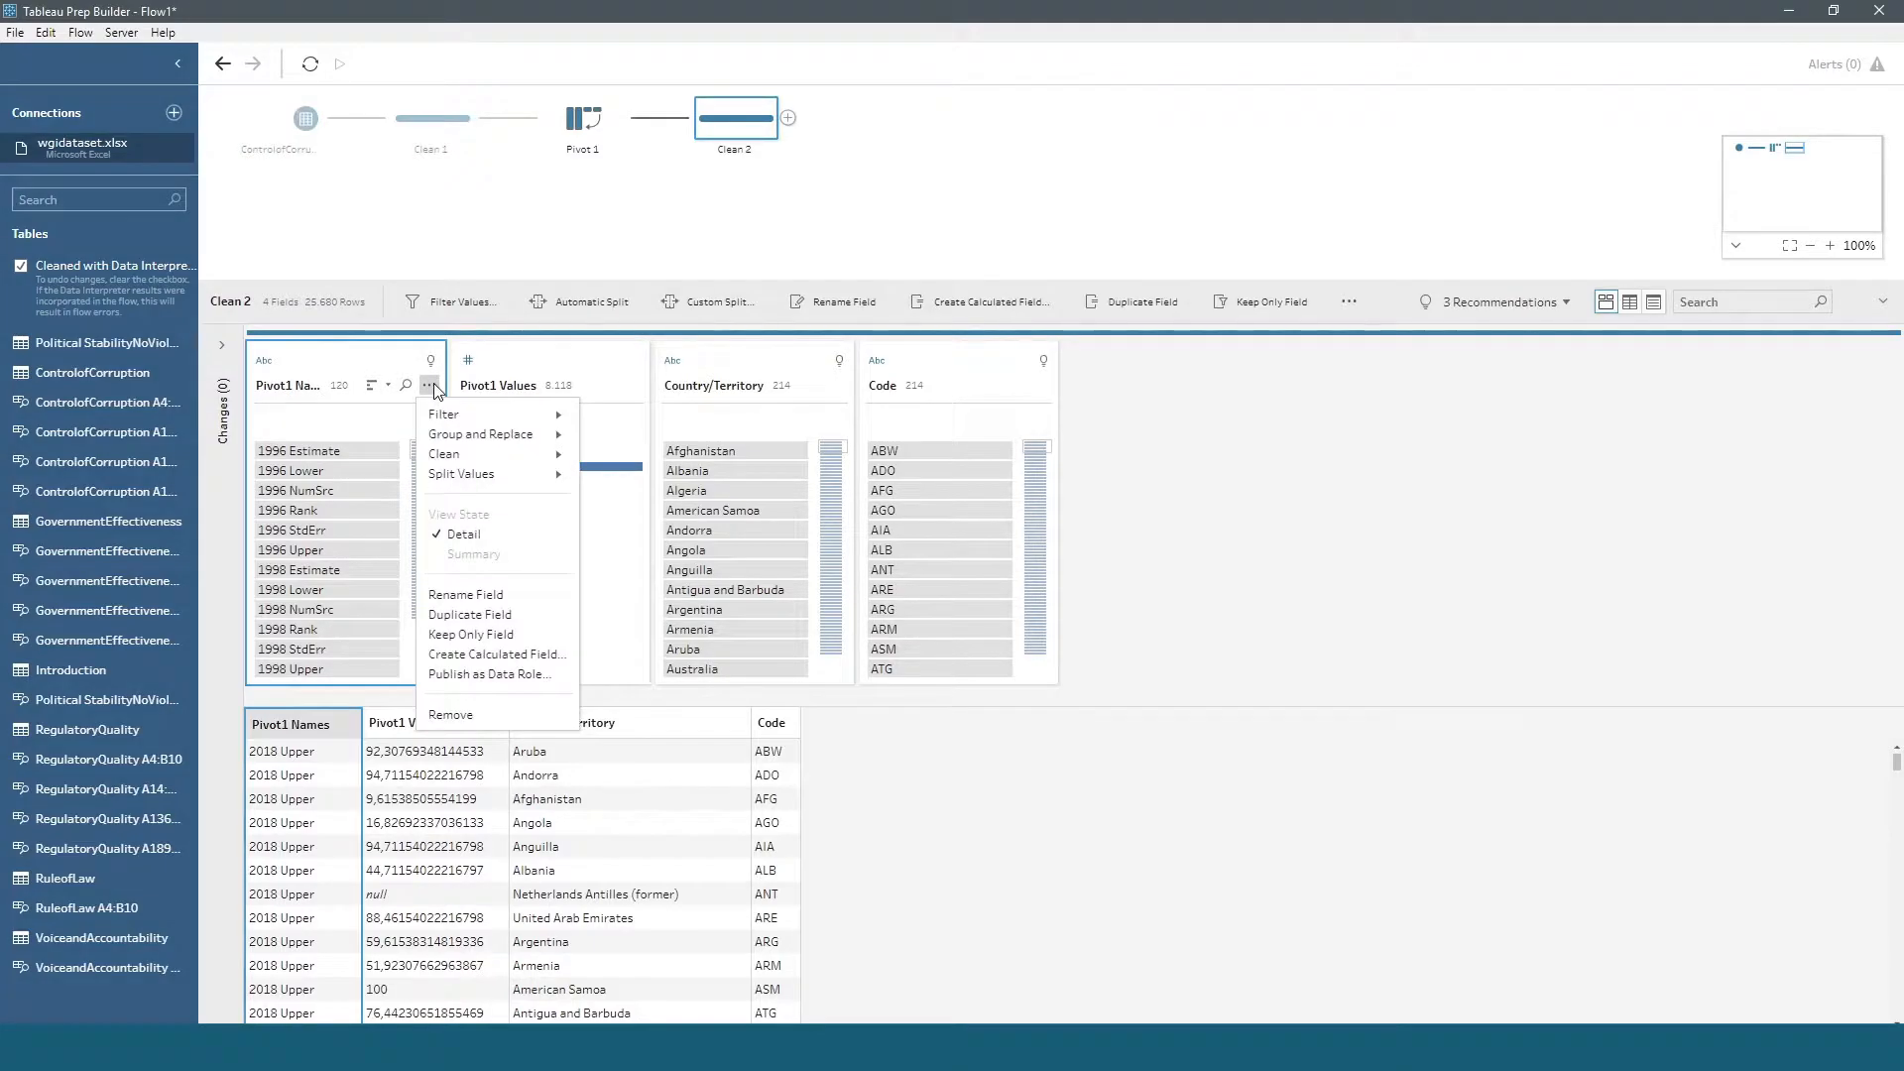
{"action": "mouse_move", "coordinate": [522, 485]}
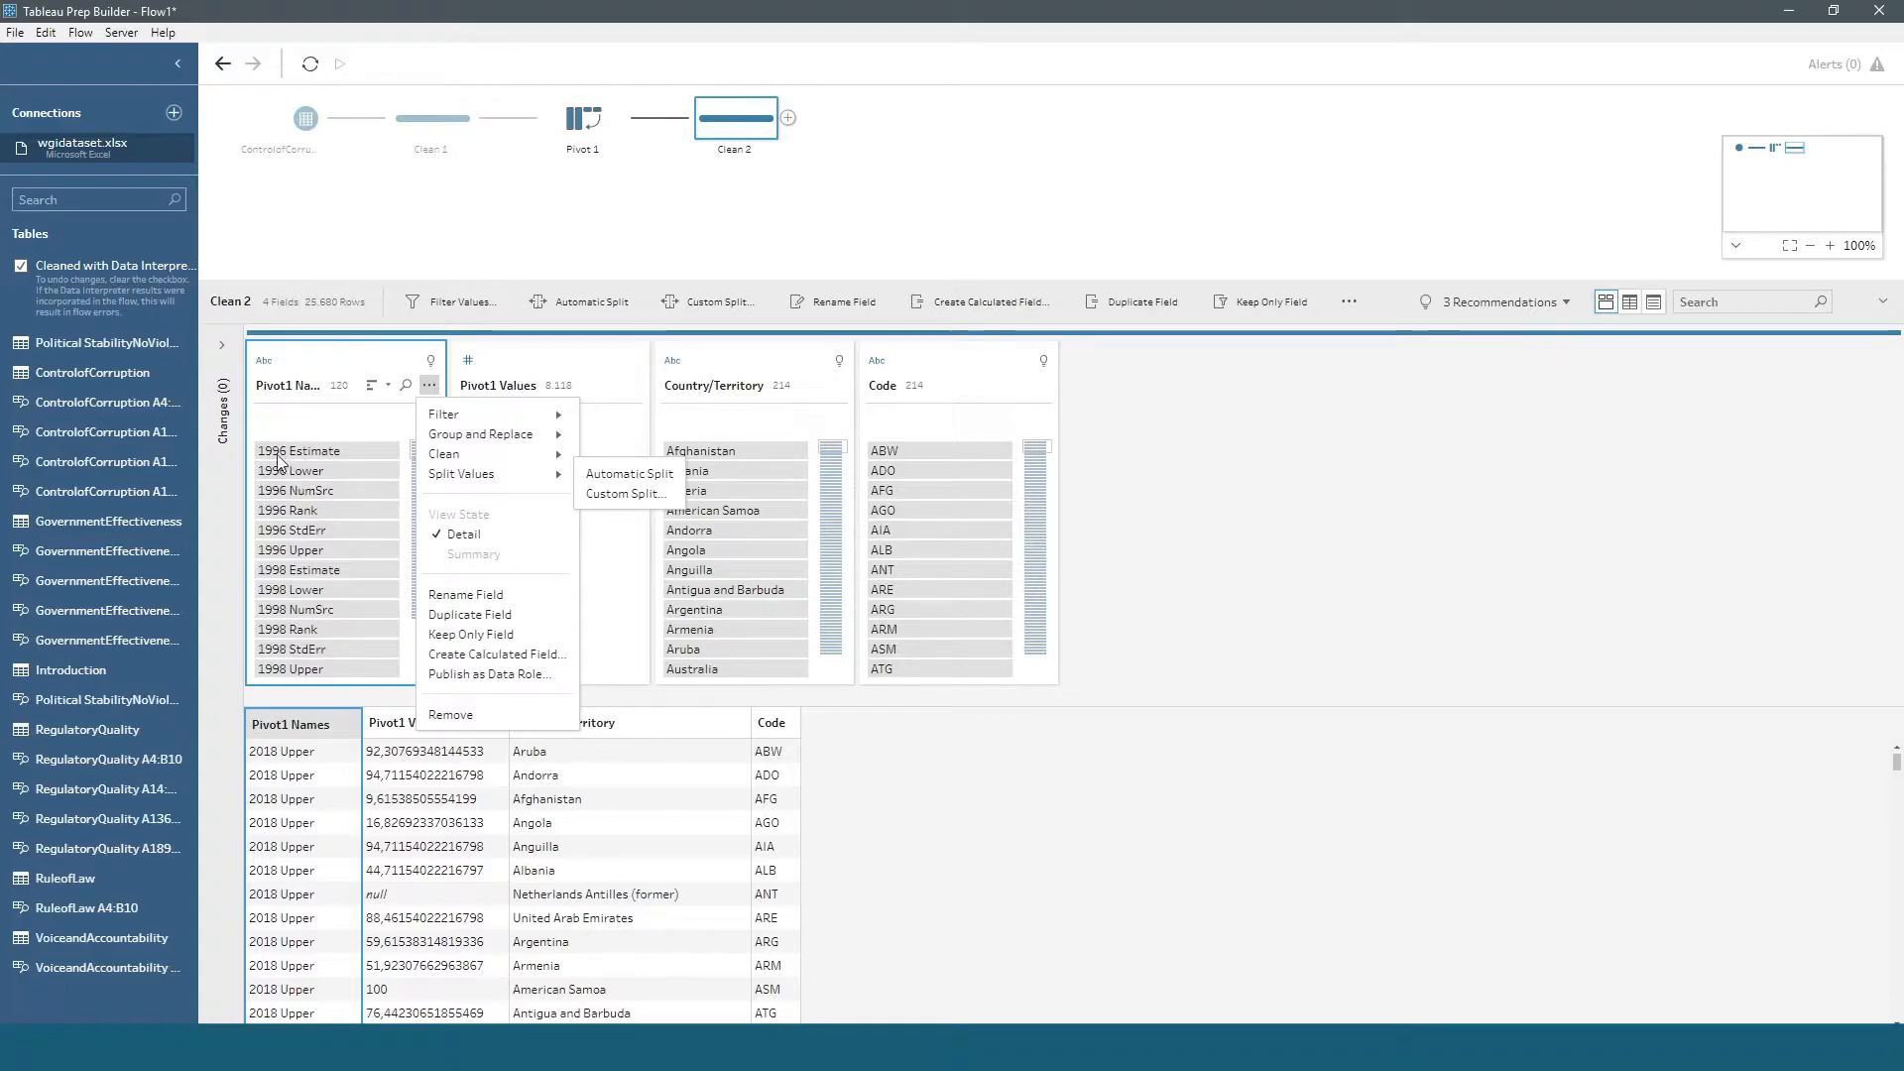
{"action": "left_click", "coordinate": [622, 478]}
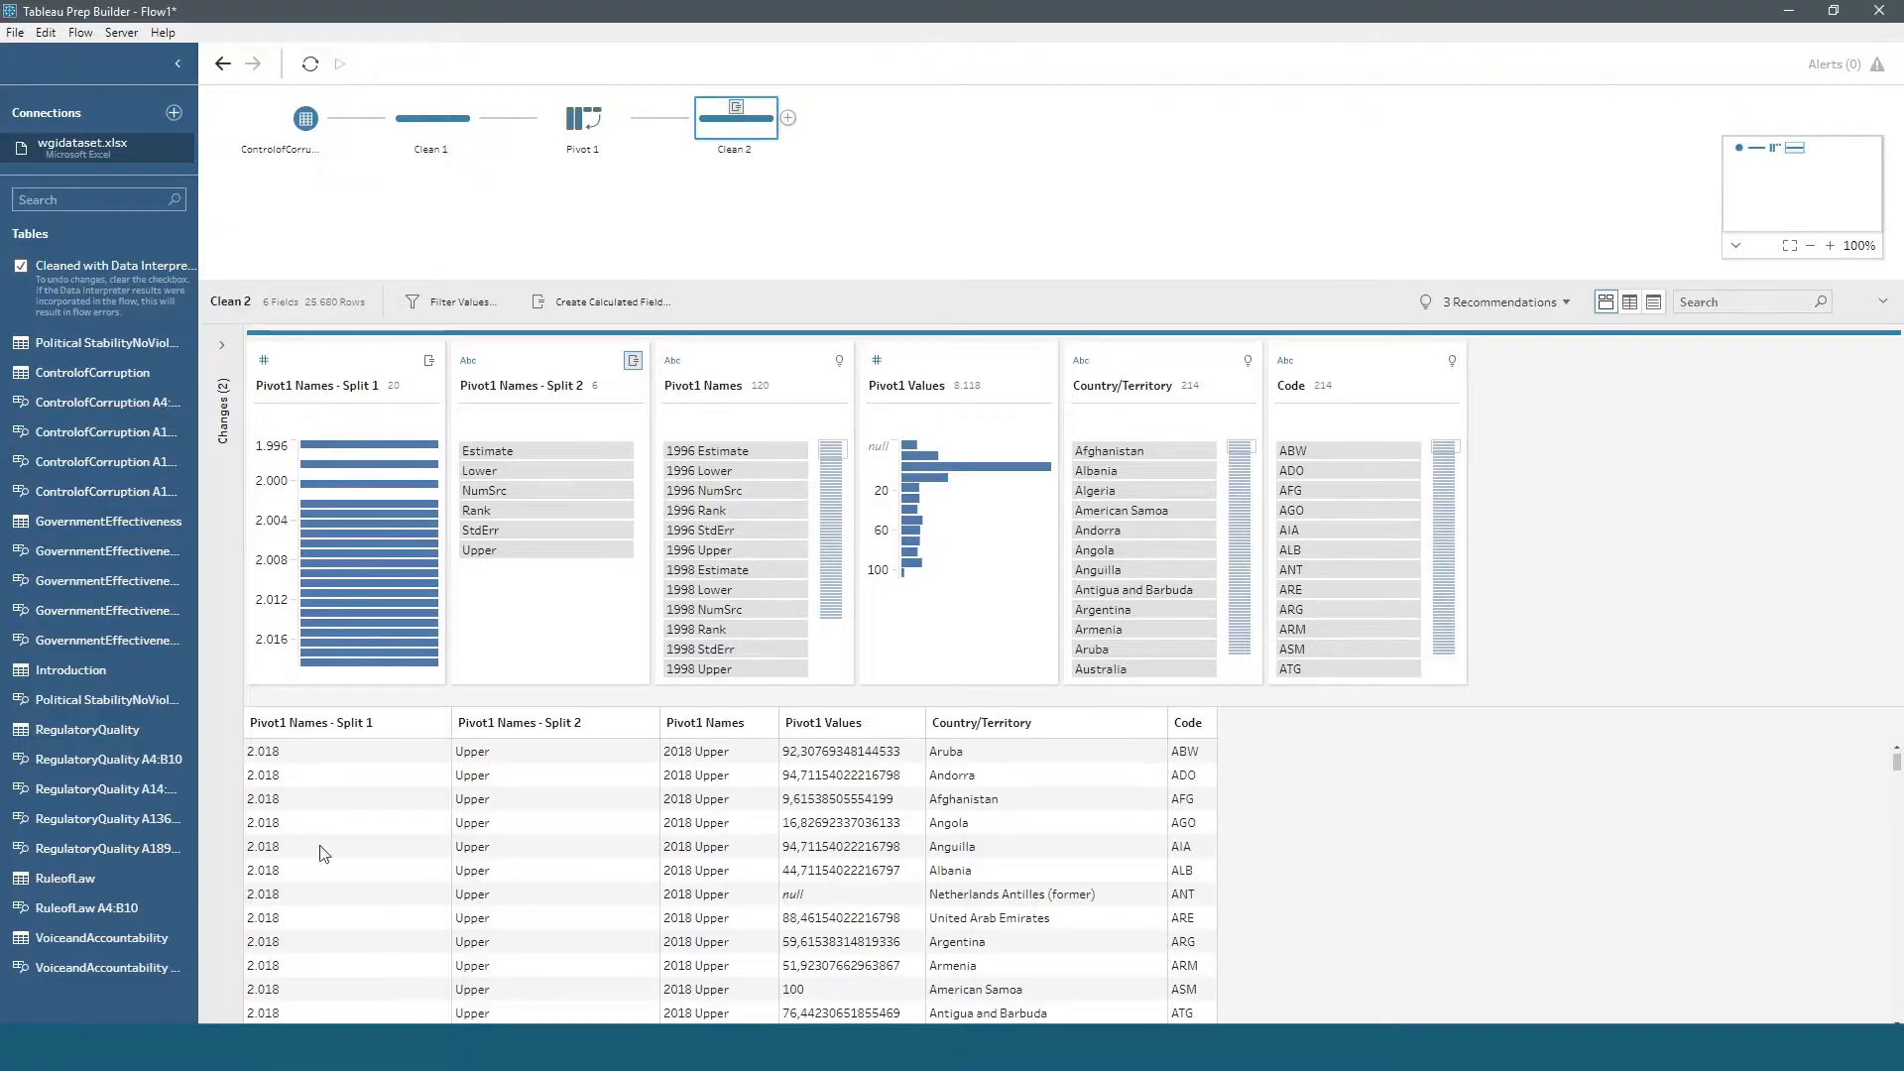
- Rename the first split field of Pivot1 Names as year and the second as variable
{"action": "mouse_move", "coordinate": [314, 589]}
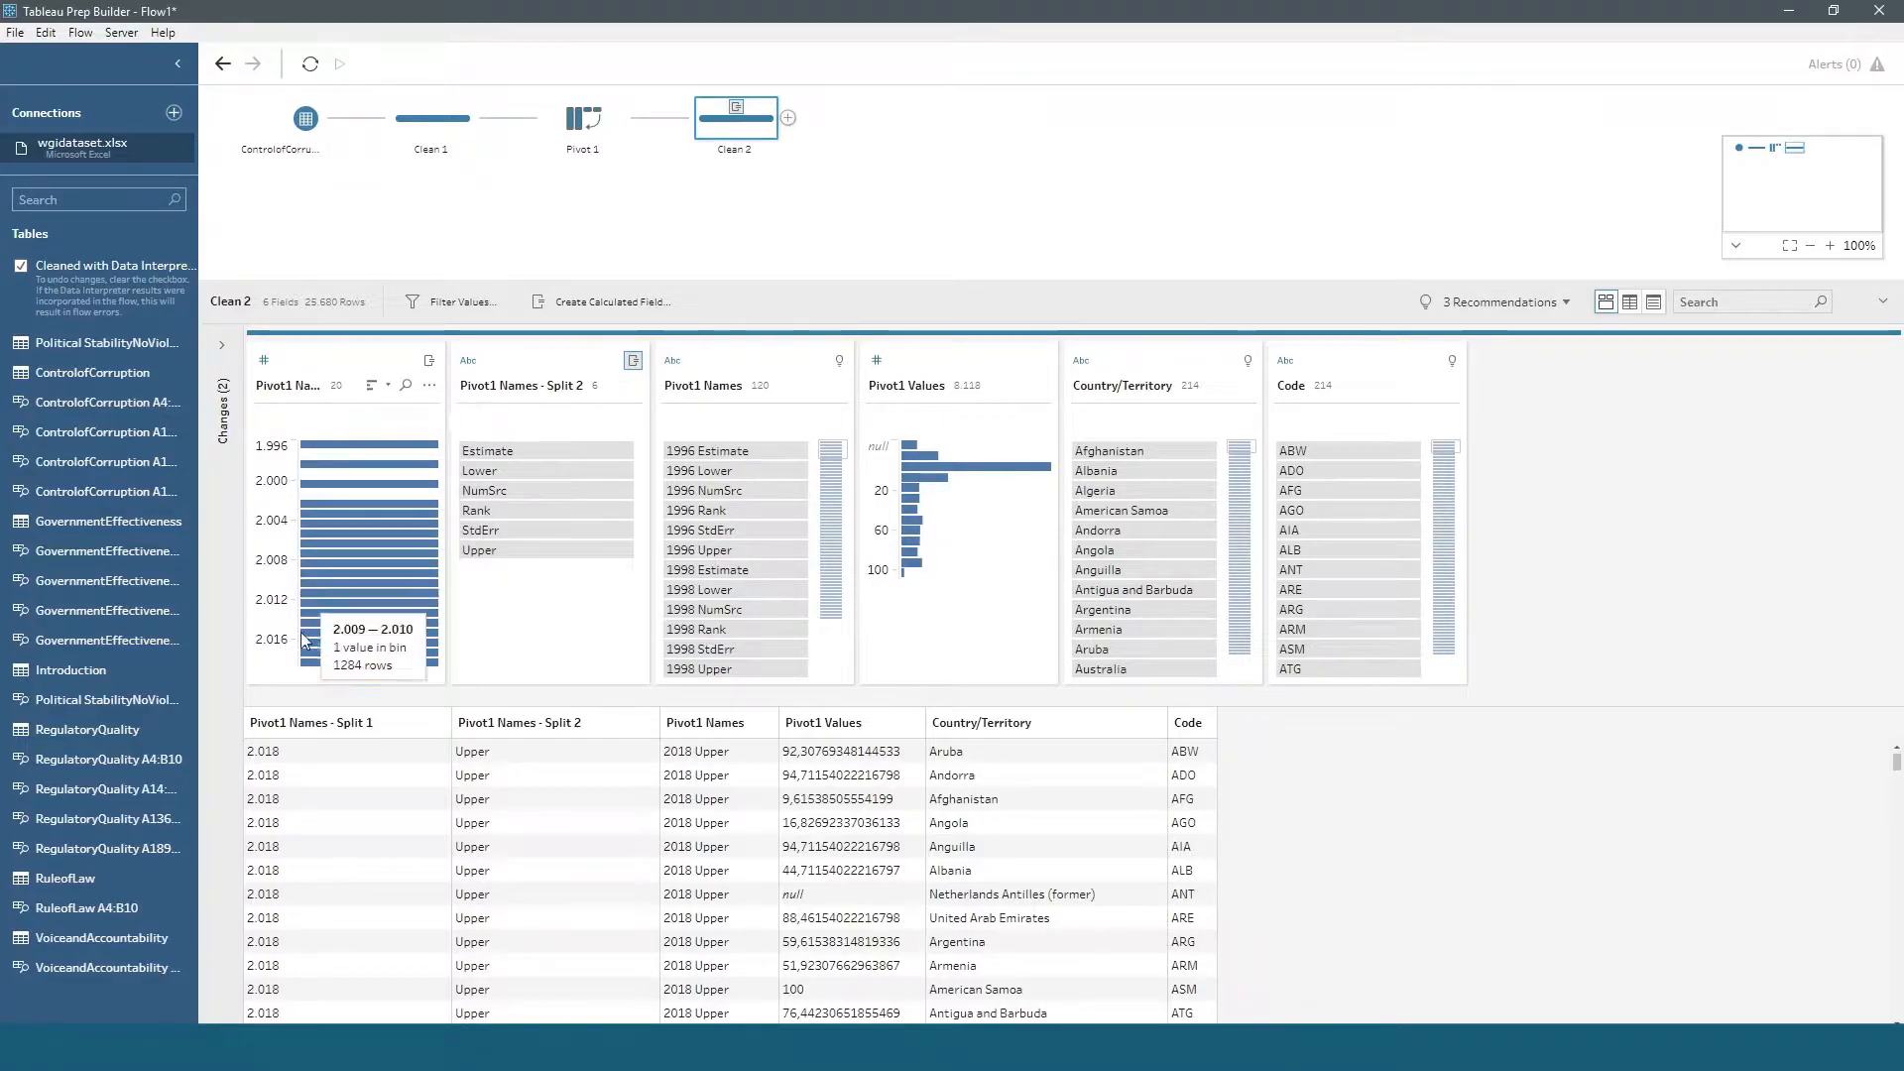
{"action": "double_click", "coordinate": [273, 385]}
{"action": "type", "text": "year"}
{"action": "key", "text": "Return"}
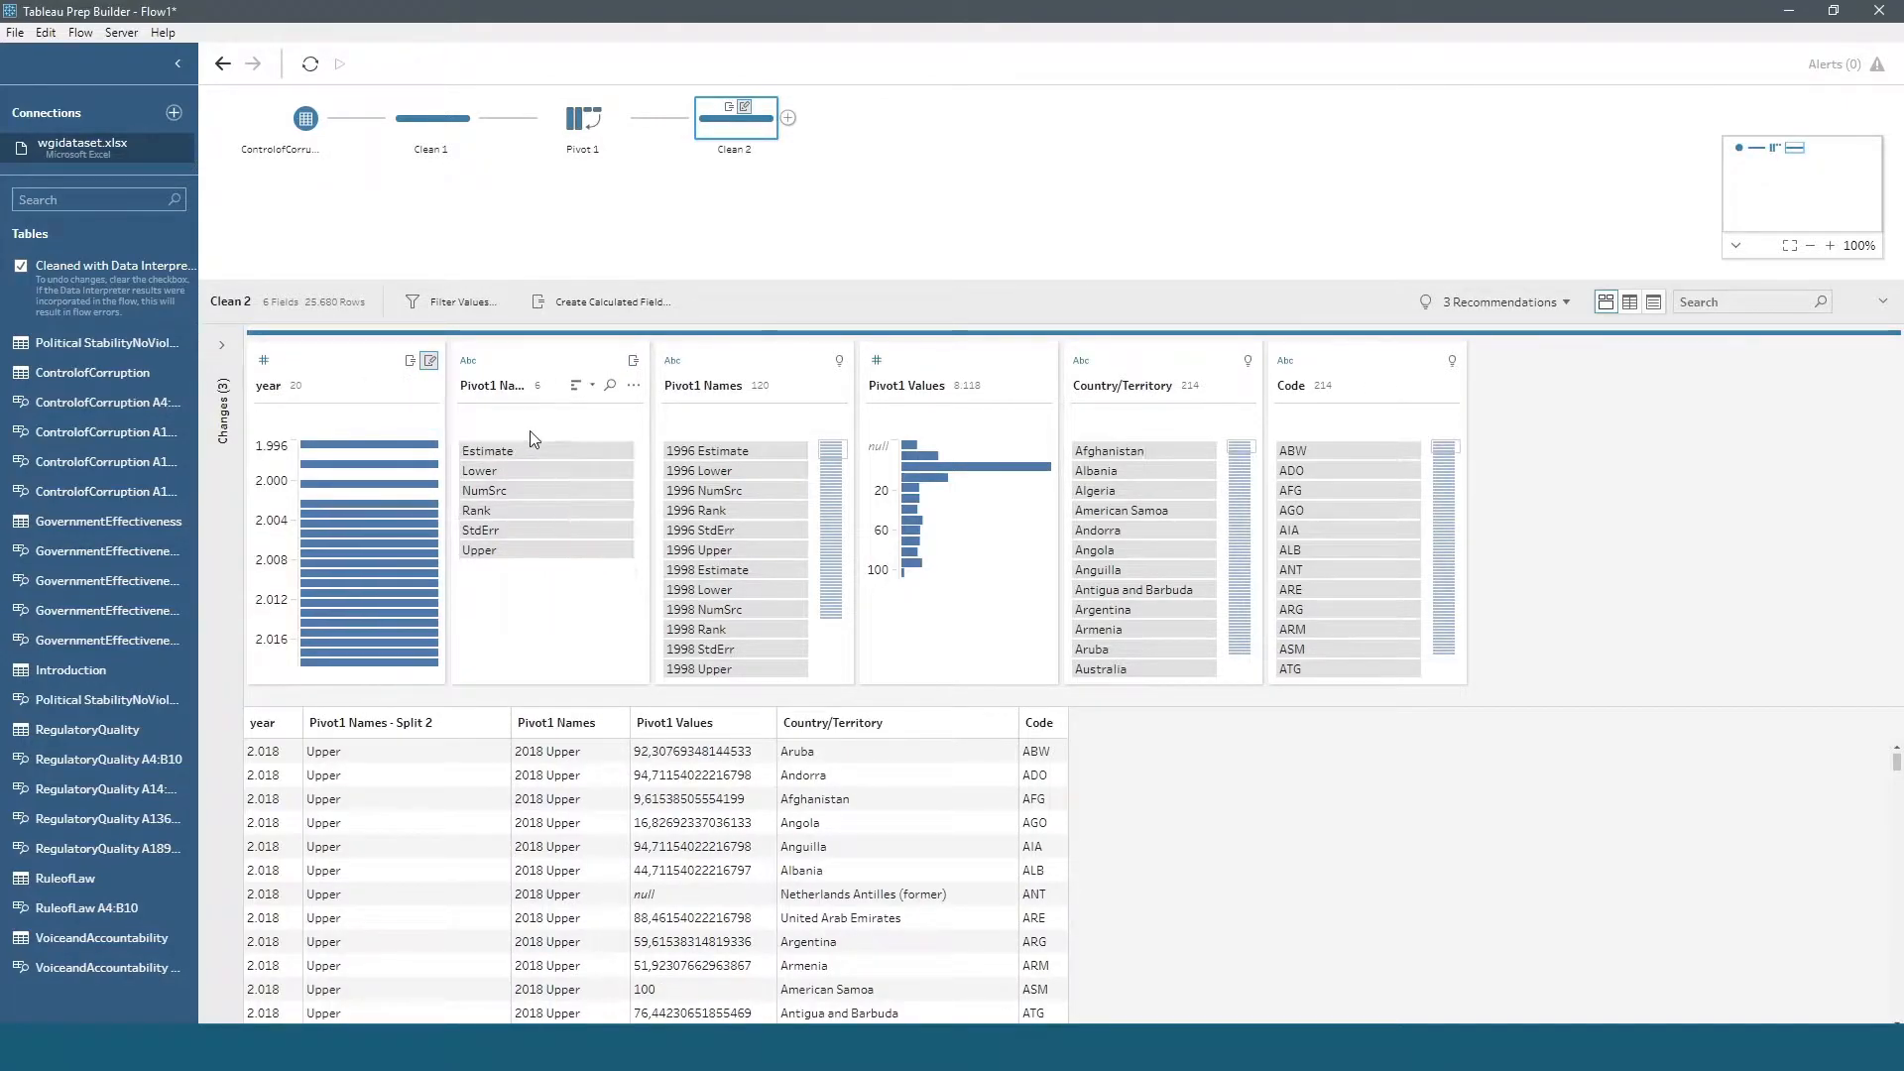
{"action": "double_click", "coordinate": [501, 387]}
{"action": "type", "text": "variable"}
- Rename the Pivot1 Values field as values and remove the original Pivot1 Names field
{"action": "left_click", "coordinate": [920, 395]}
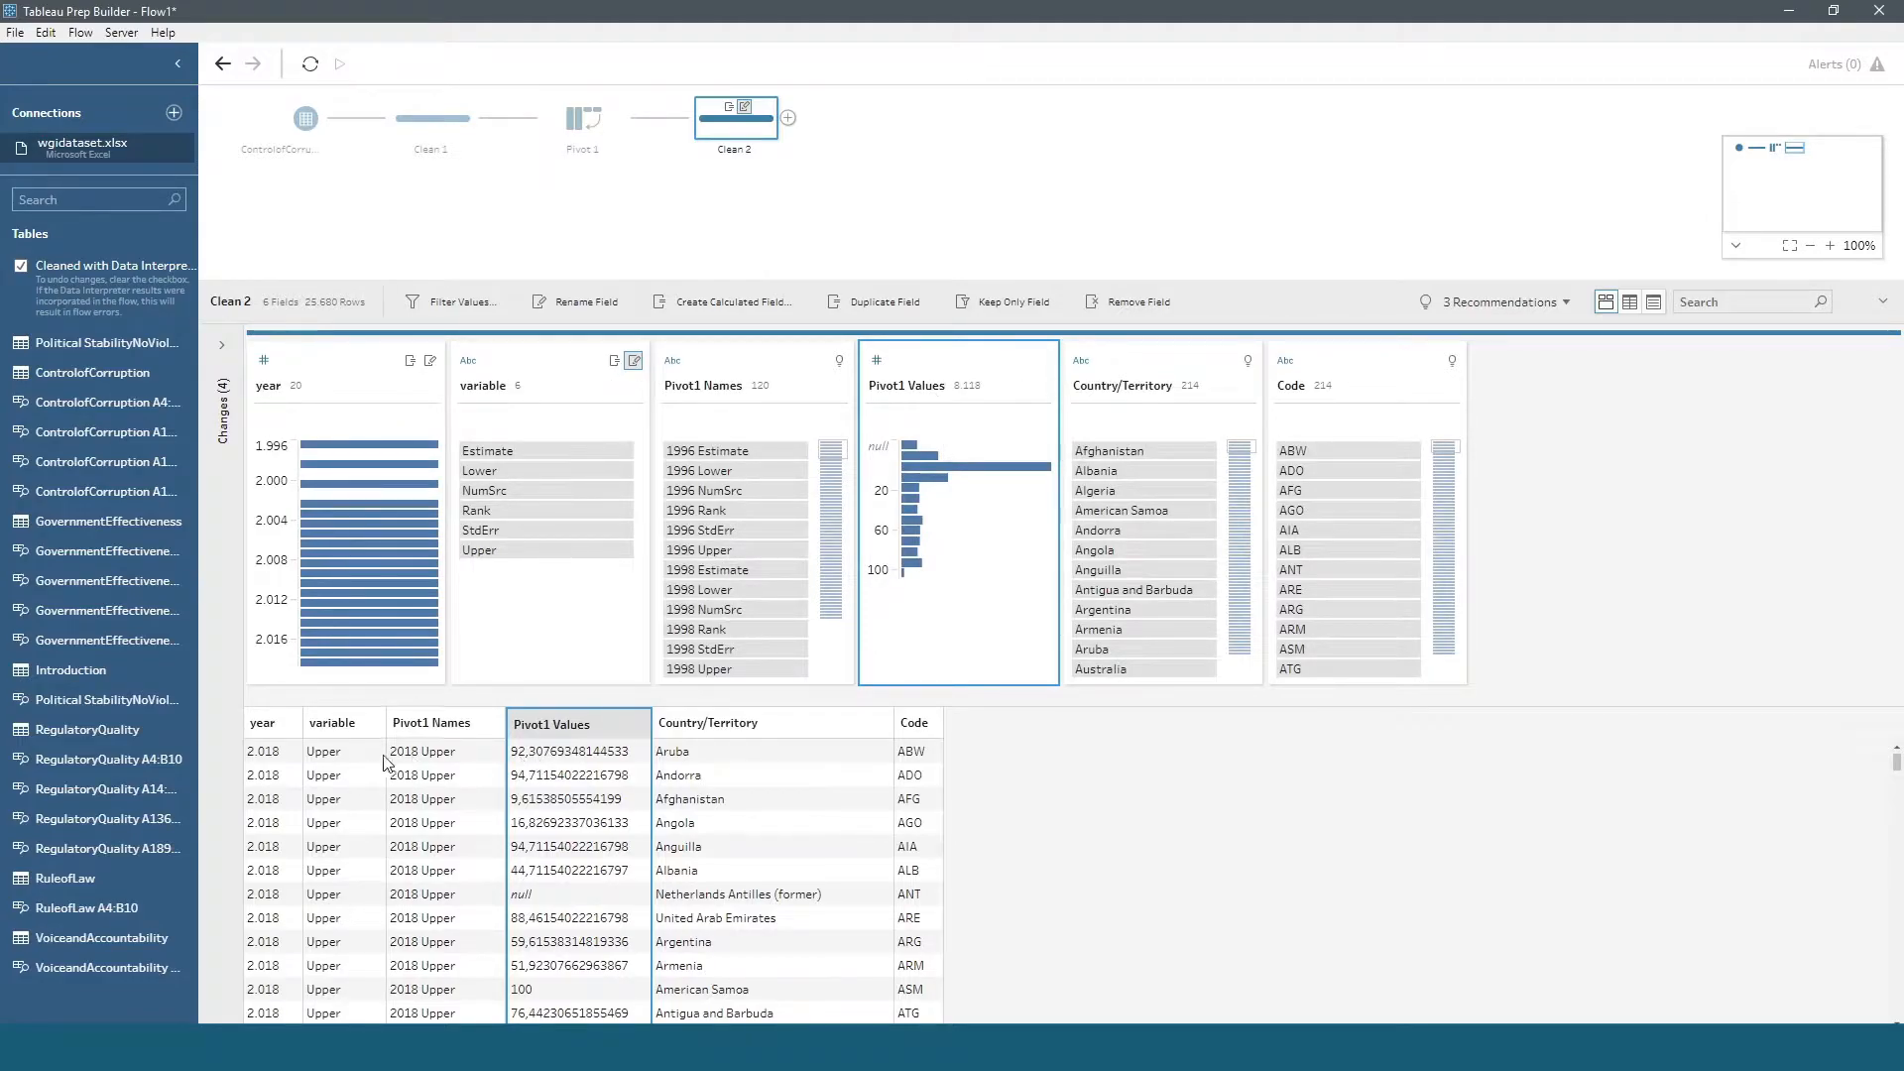
{"action": "left_click", "coordinate": [788, 421]}
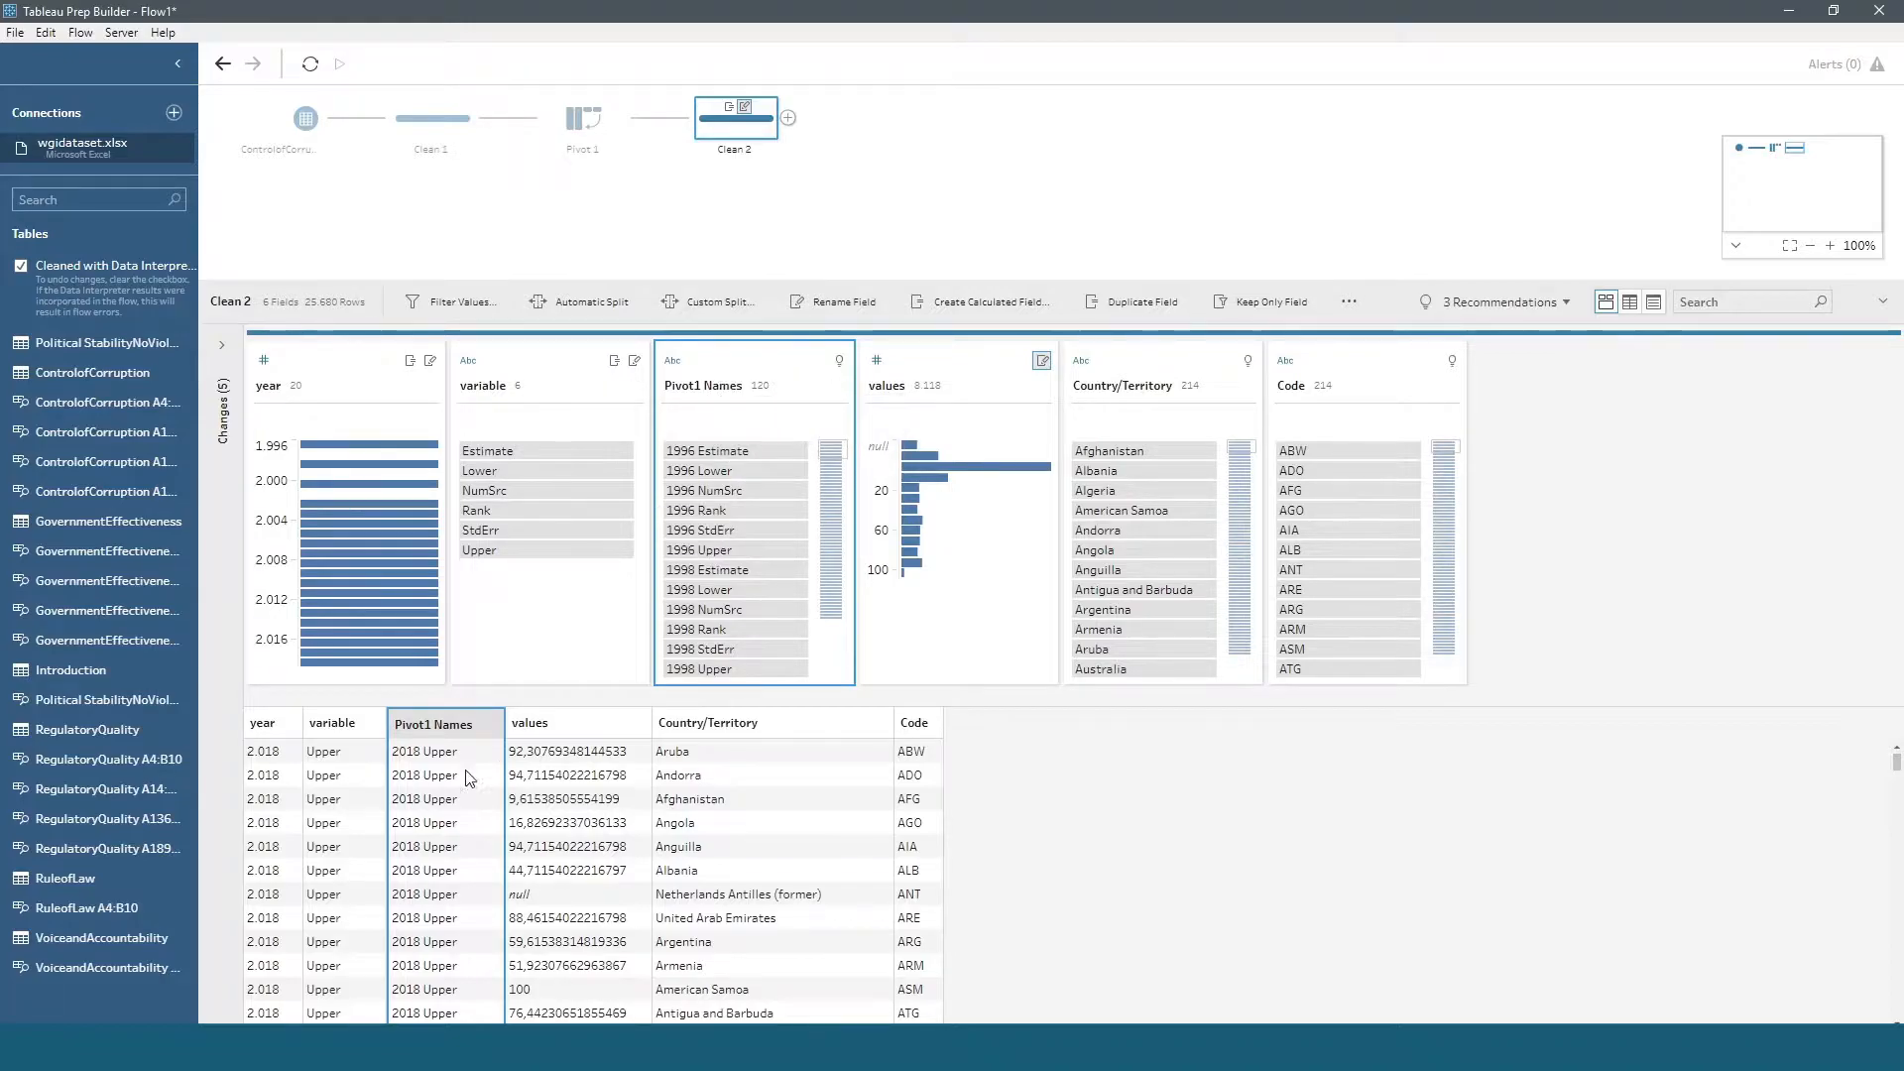
{"action": "left_click", "coordinate": [757, 362]}
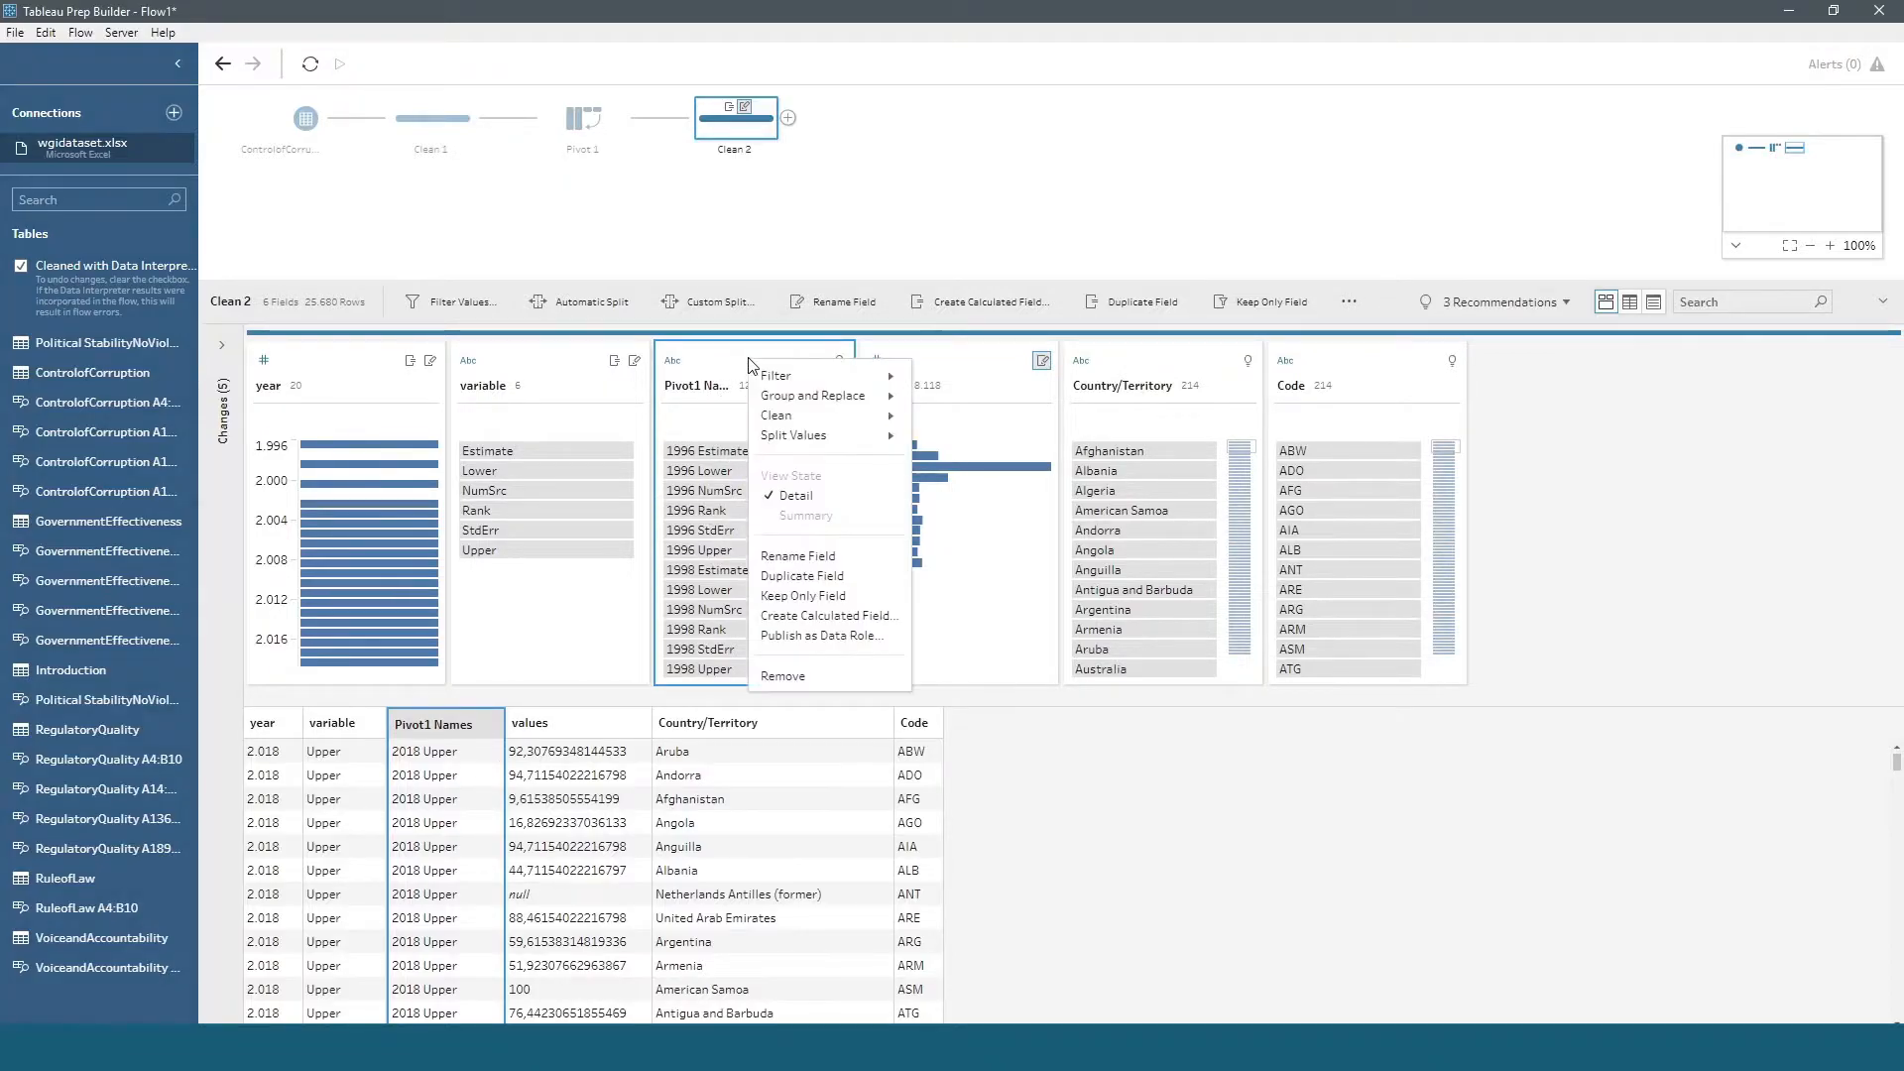
{"action": "left_click", "coordinate": [793, 684]}
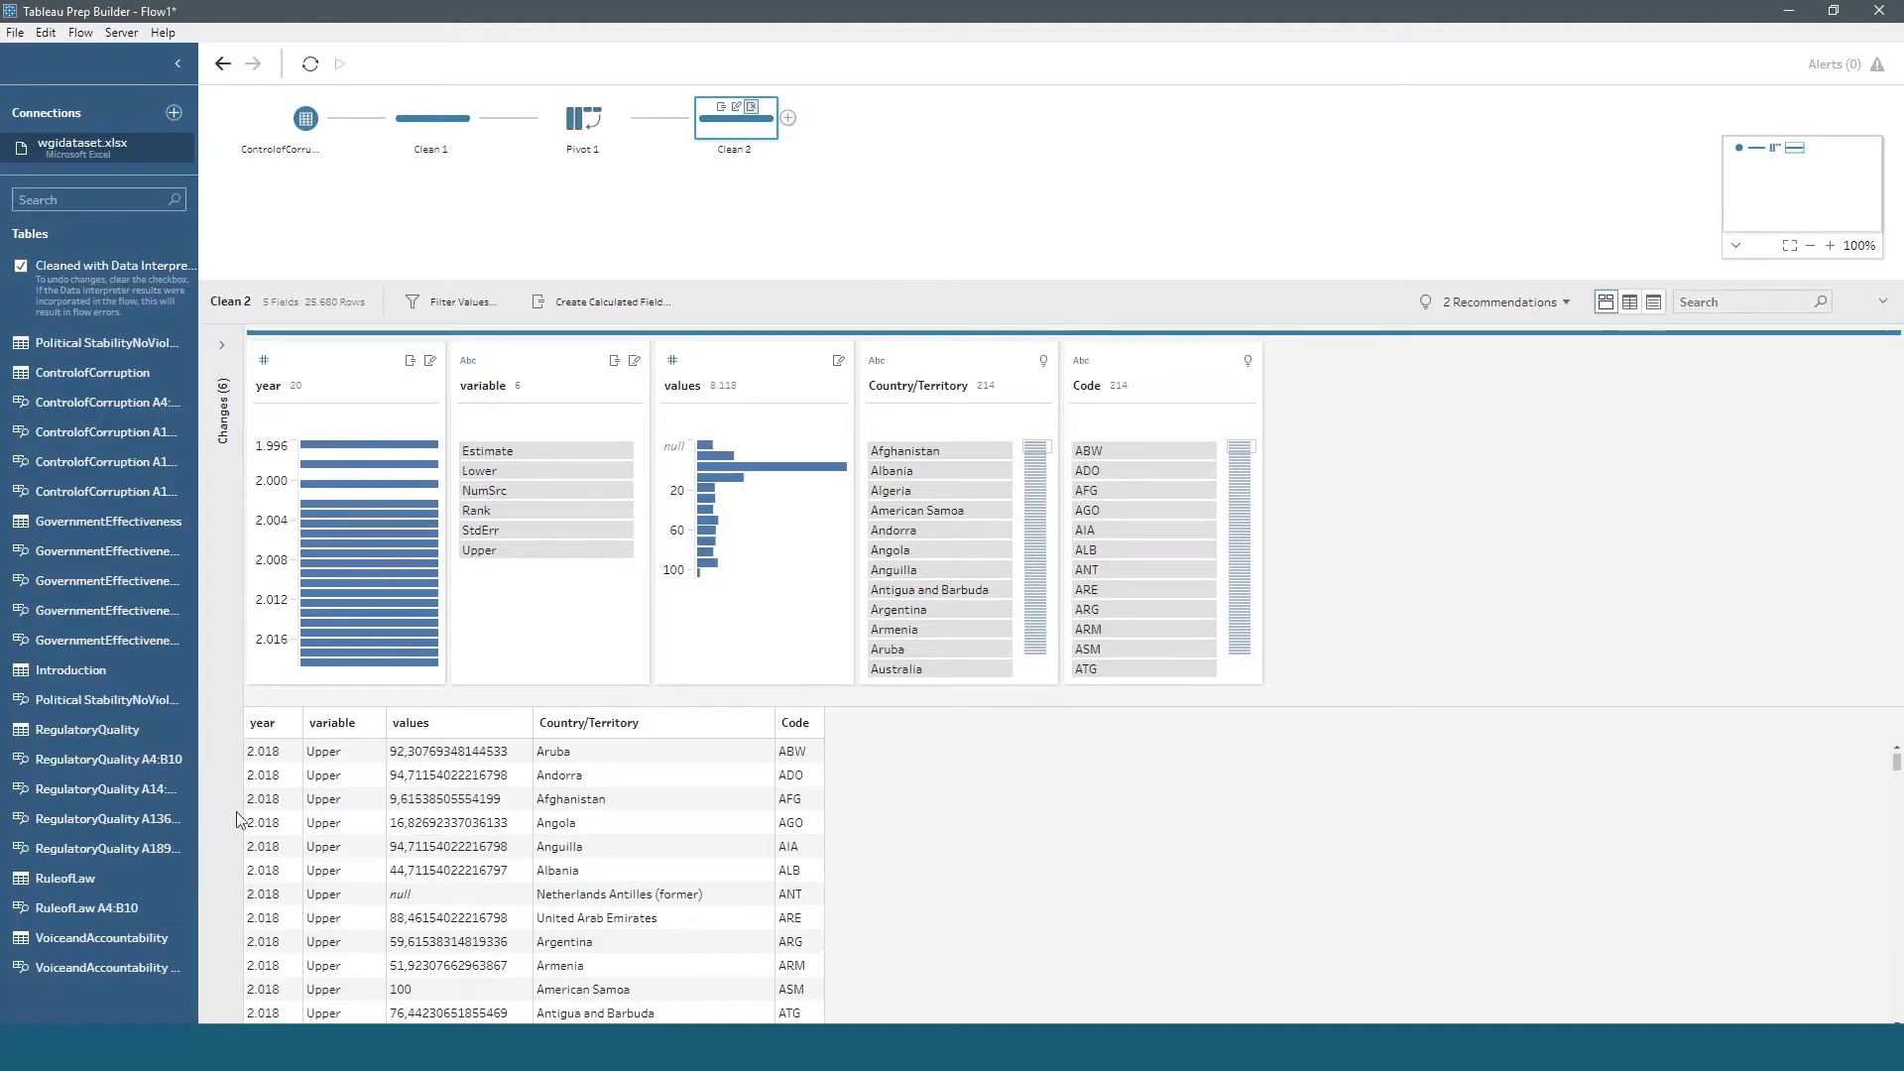
- Add a Rows to Columns pivot after Clean 2 that pivots variable and aggregates values, followed by a cleaning step
{"action": "left_click", "coordinate": [789, 118]}
{"action": "left_click", "coordinate": [838, 193]}
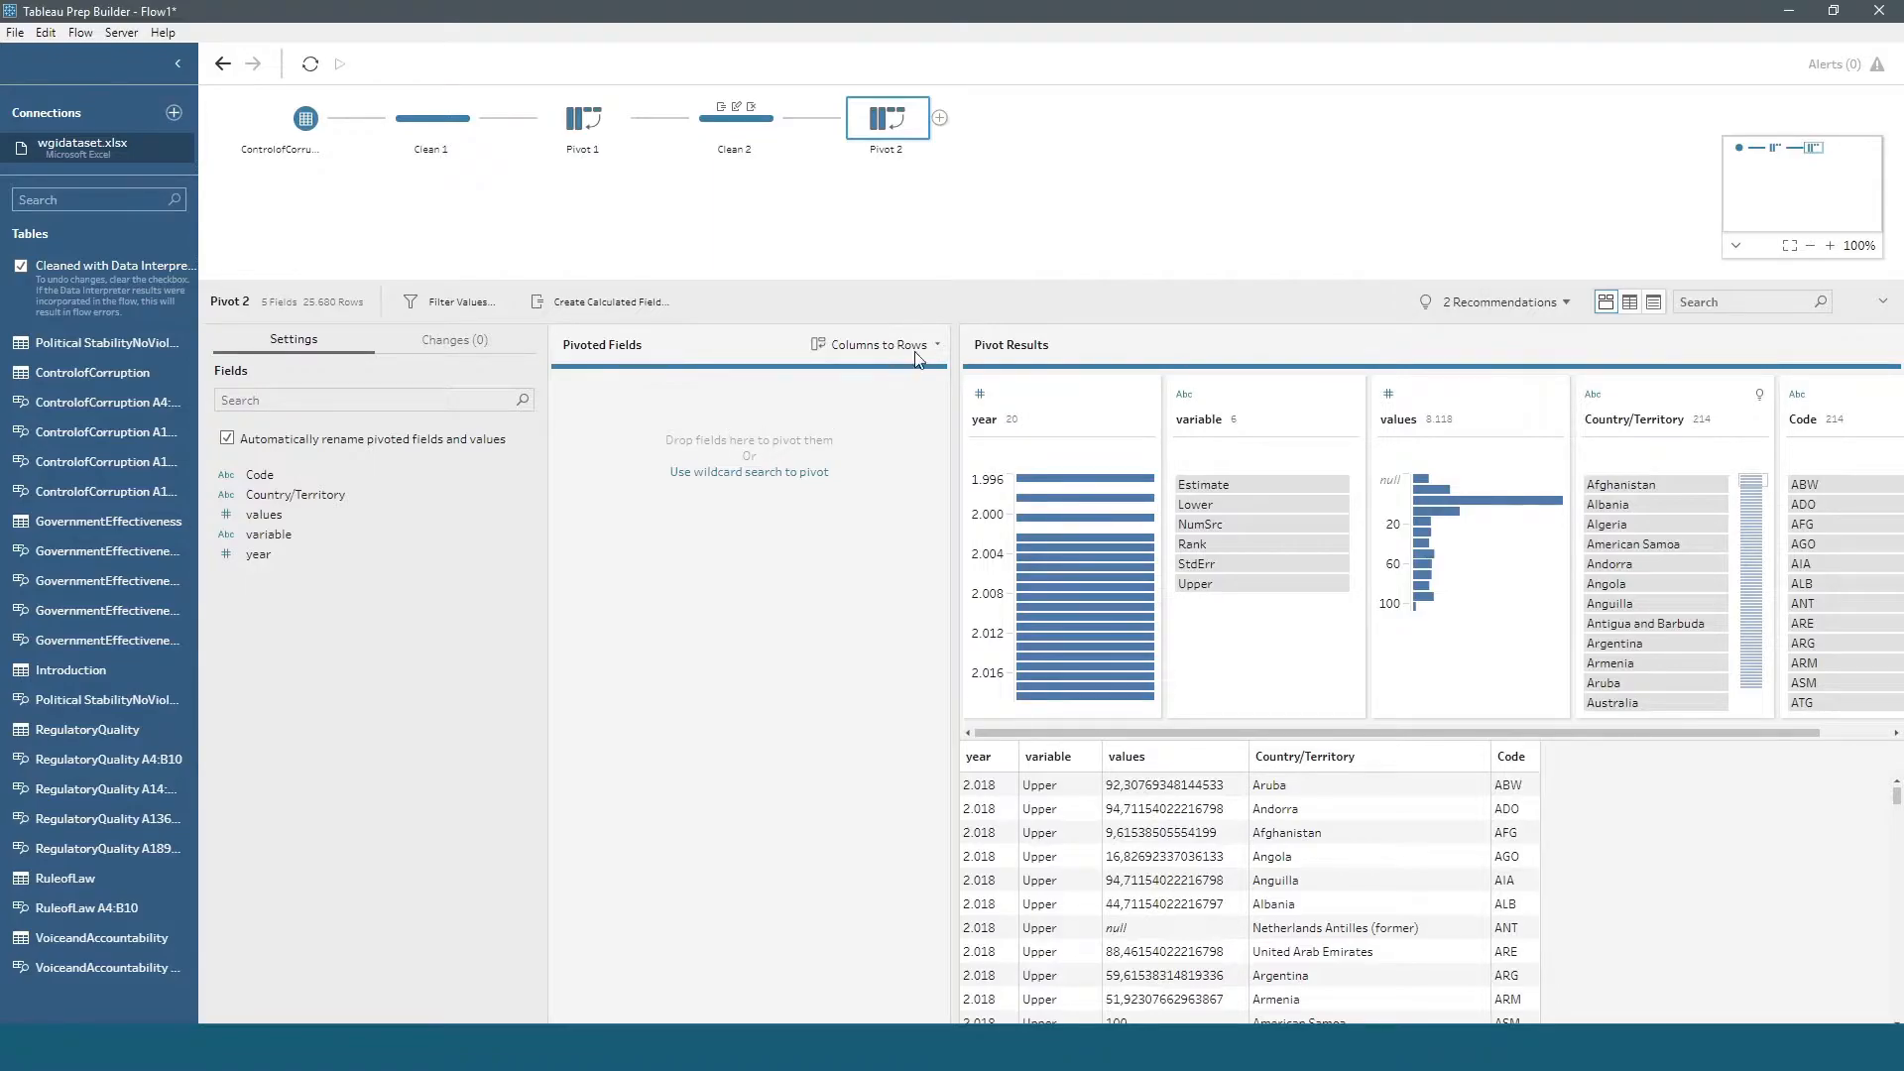
{"action": "left_click", "coordinate": [939, 343]}
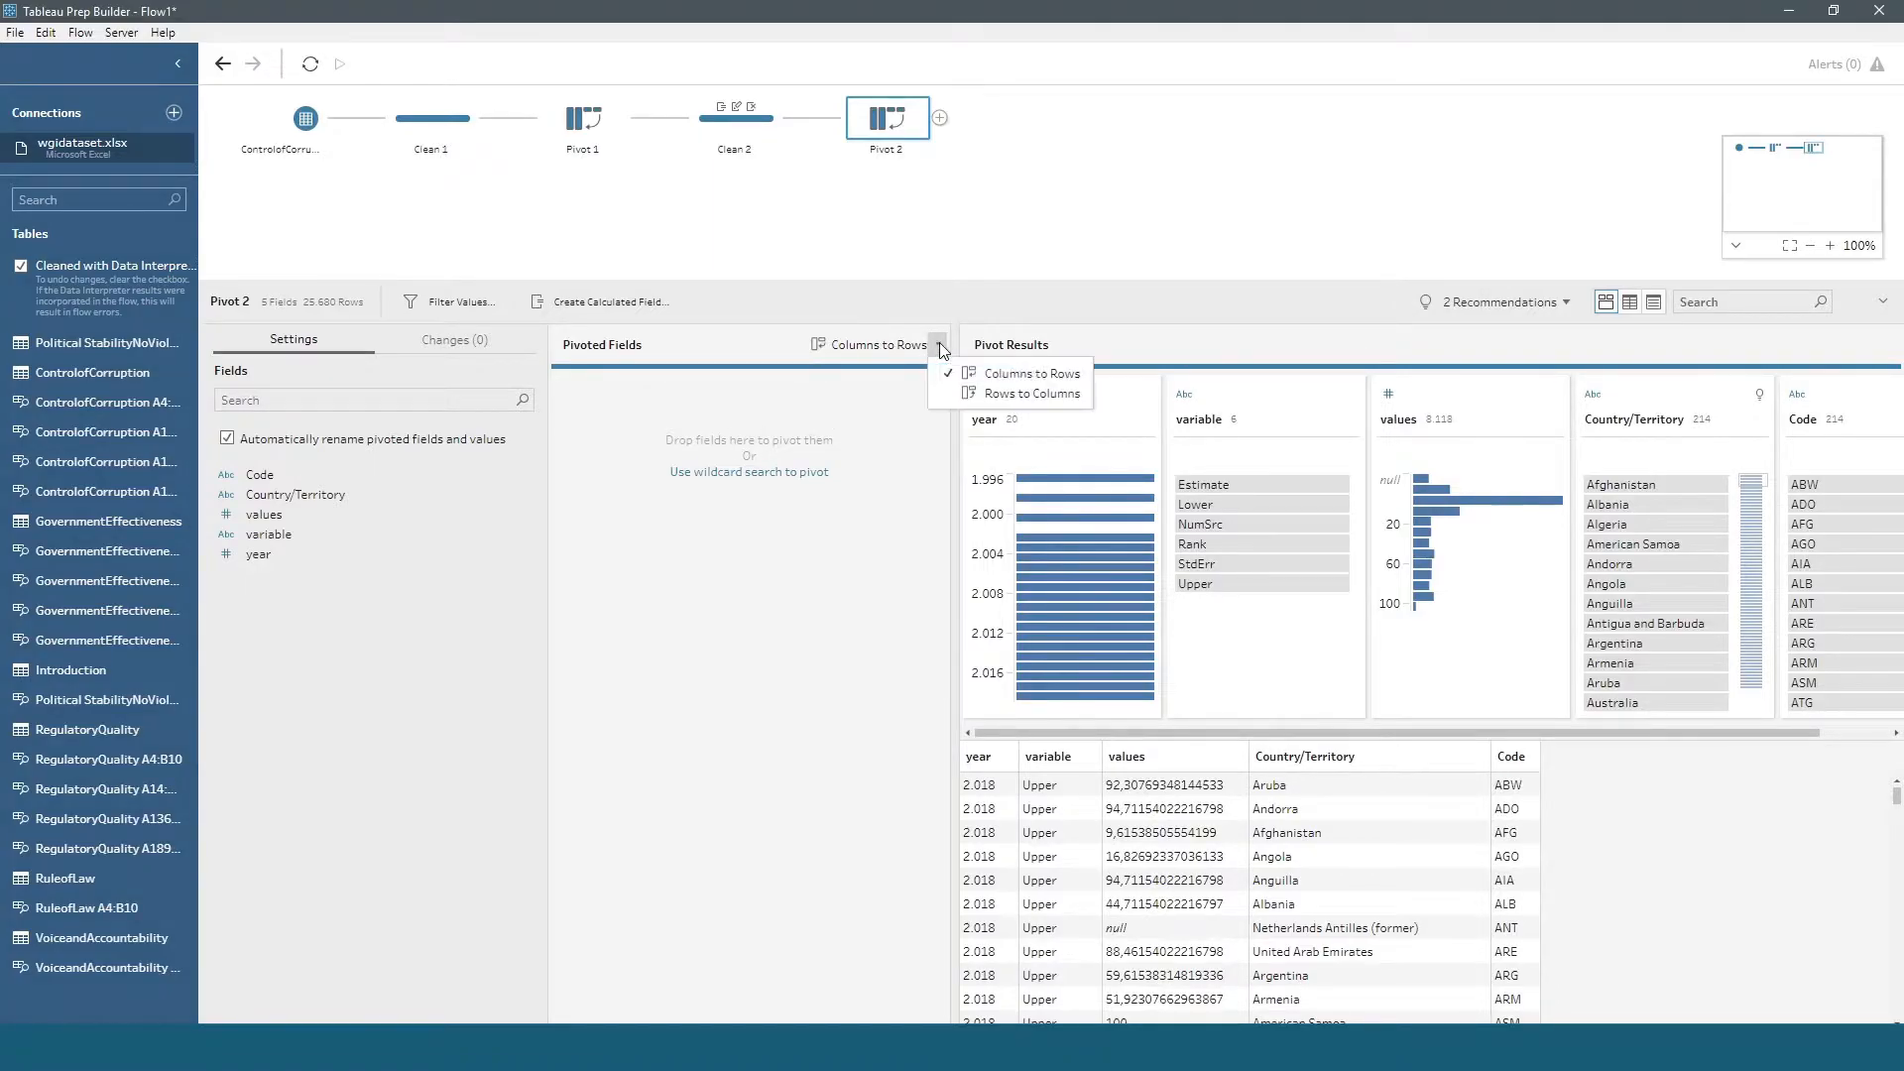
{"action": "left_click", "coordinate": [1031, 393]}
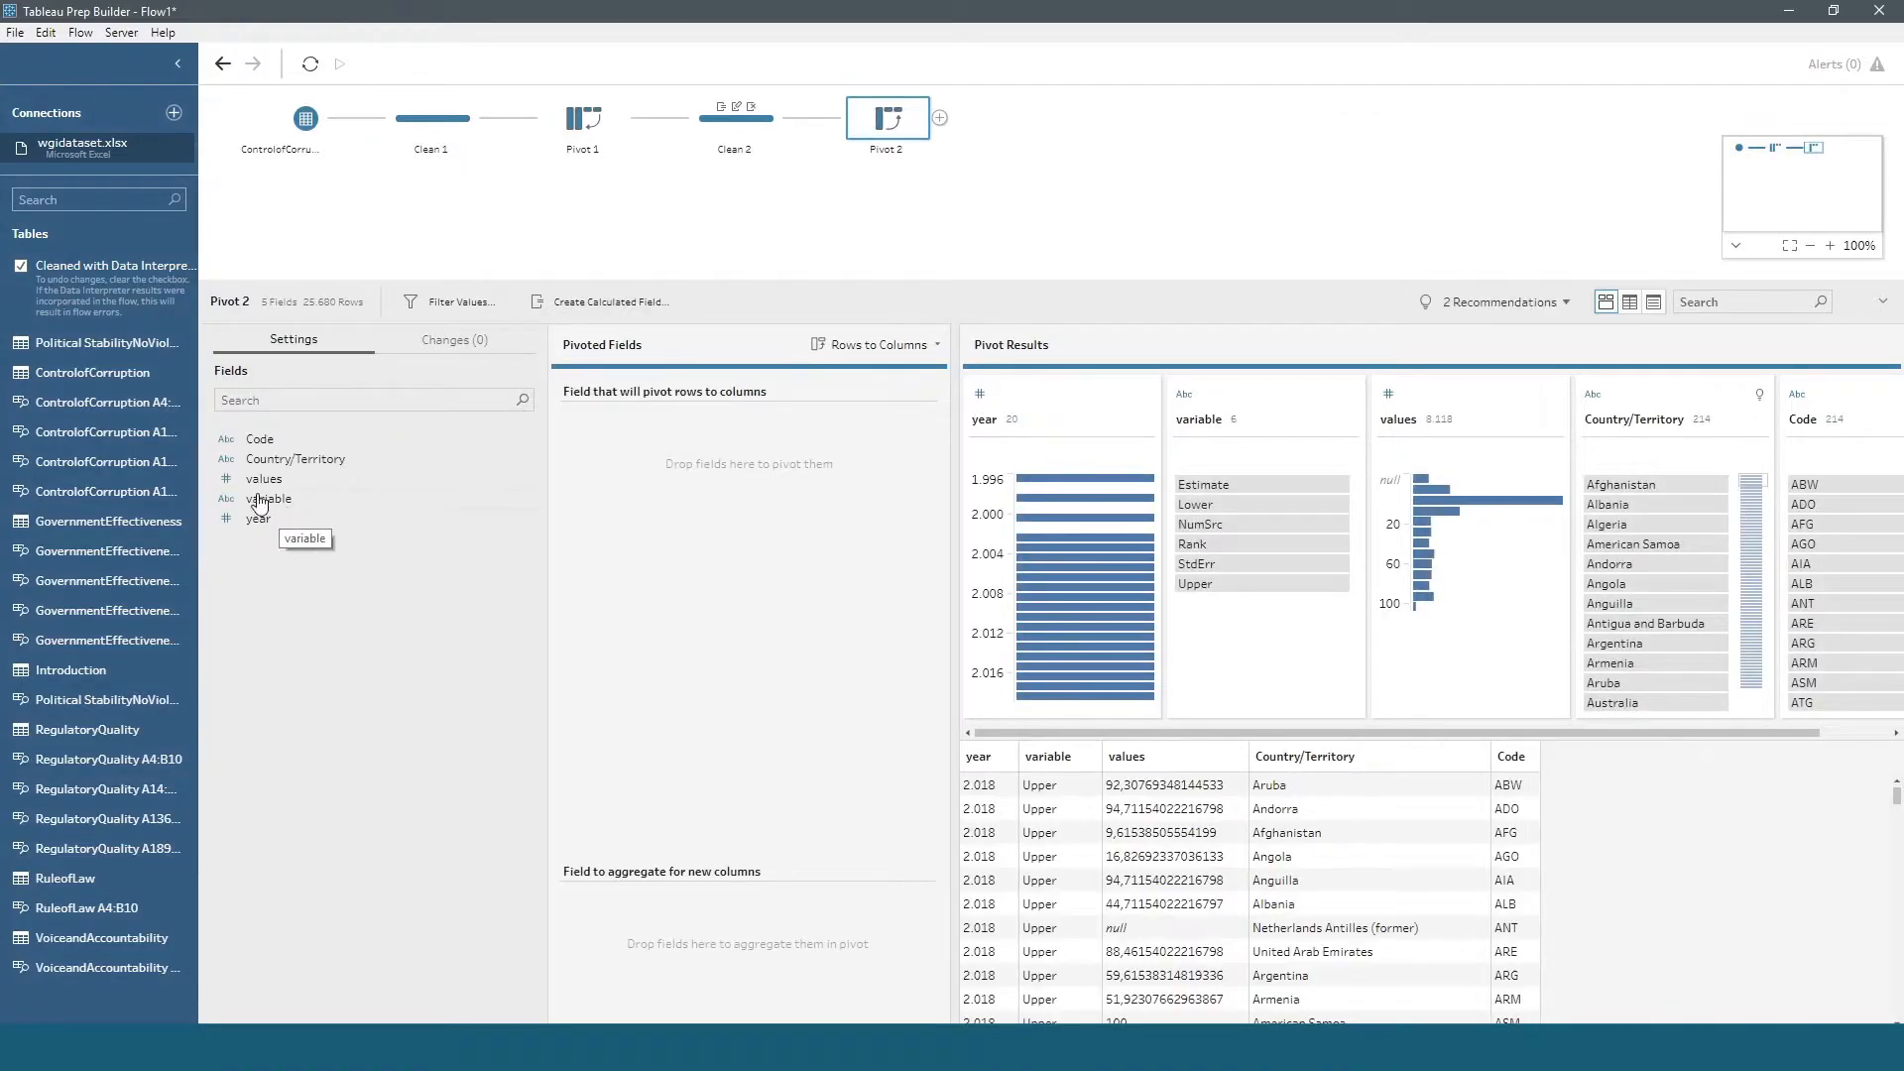
{"action": "left_click_drag", "start_coordinate": [266, 499], "coordinate": [675, 494]}
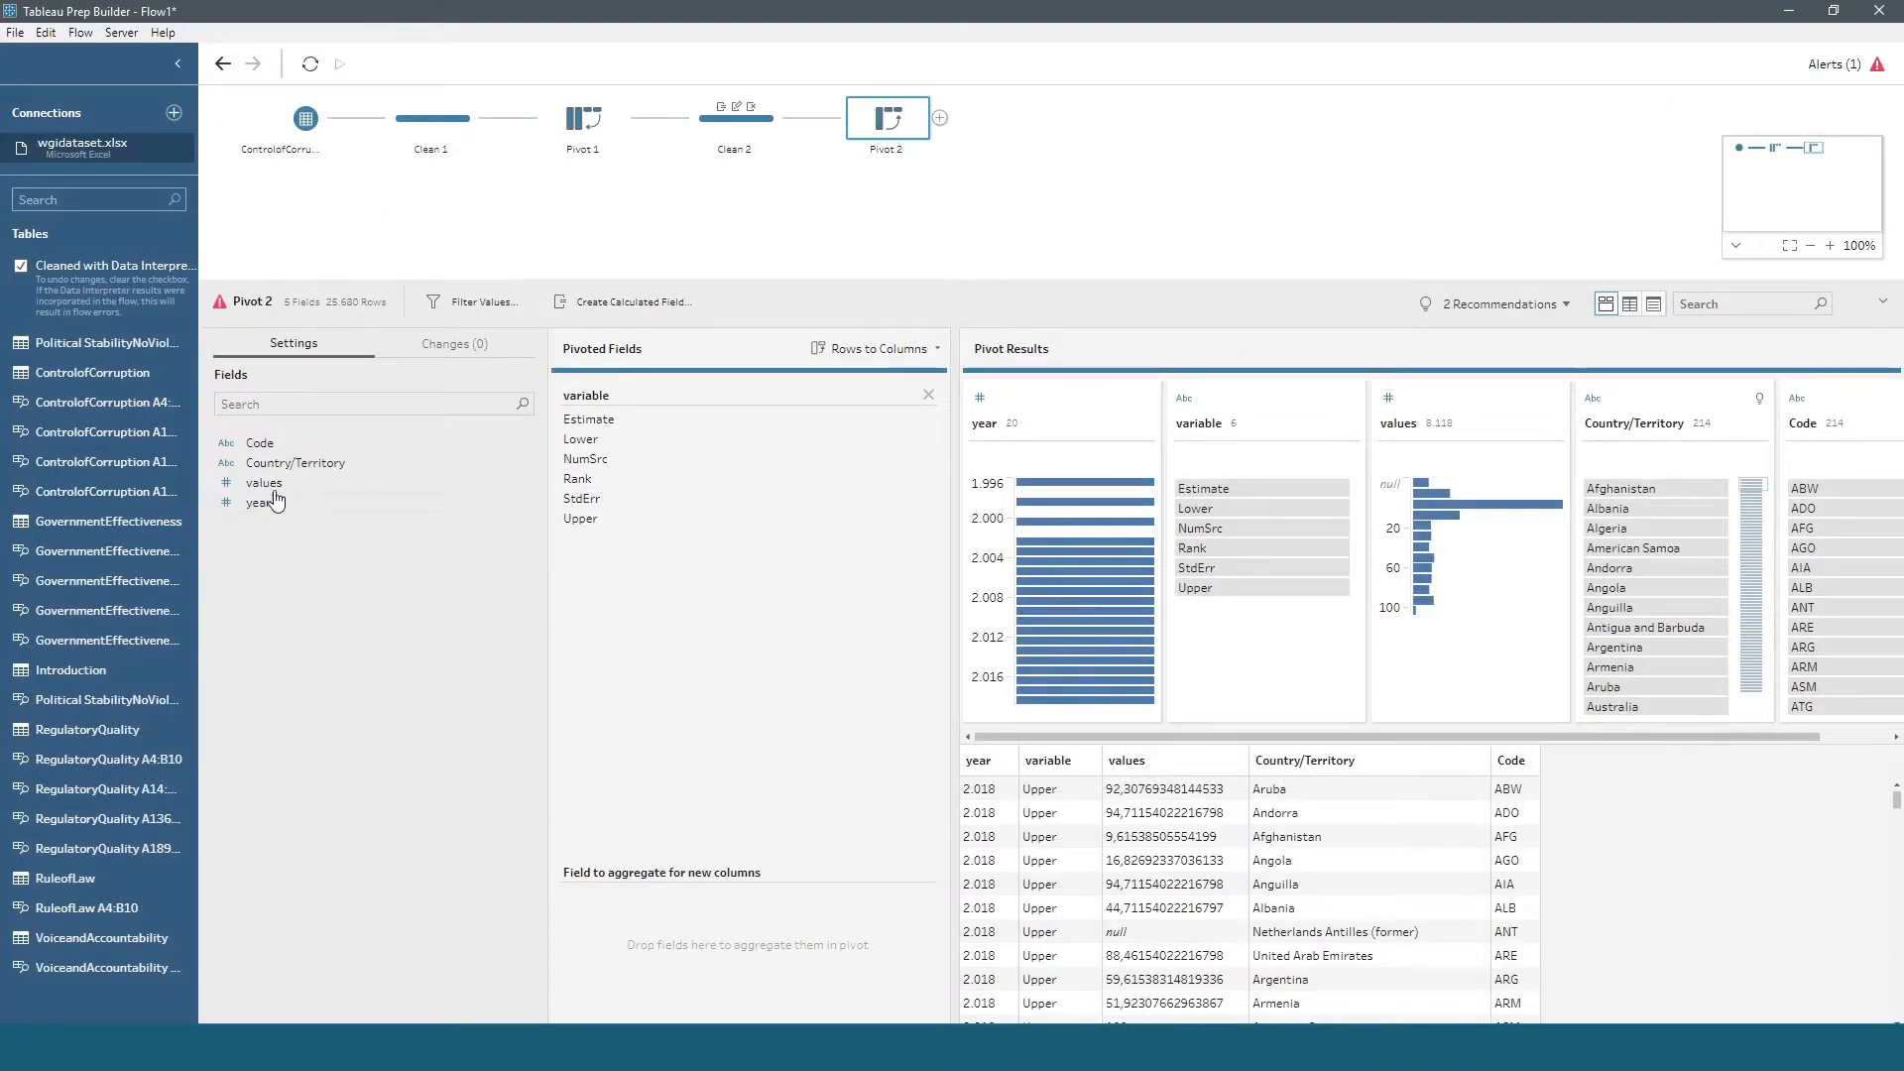
{"action": "left_click_drag", "start_coordinate": [260, 483], "coordinate": [675, 952]}
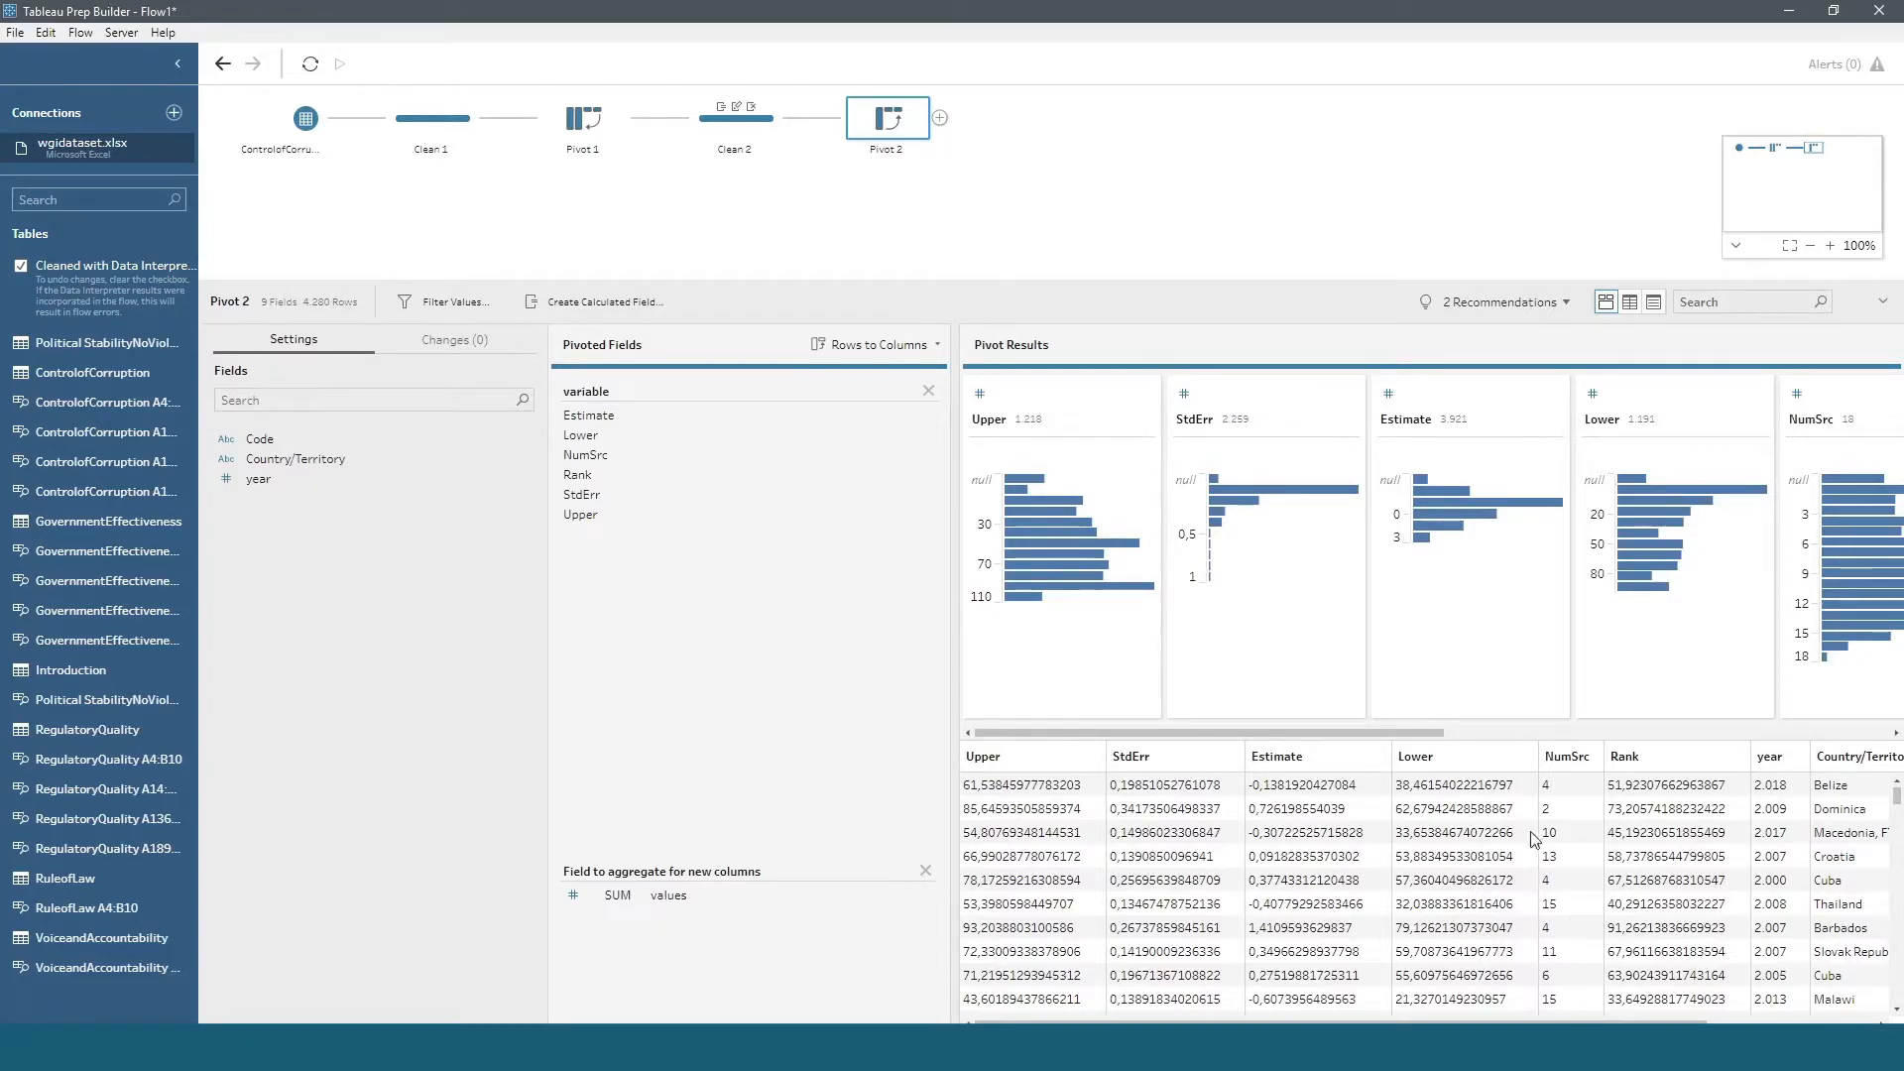
{"action": "left_click", "coordinate": [940, 119]}
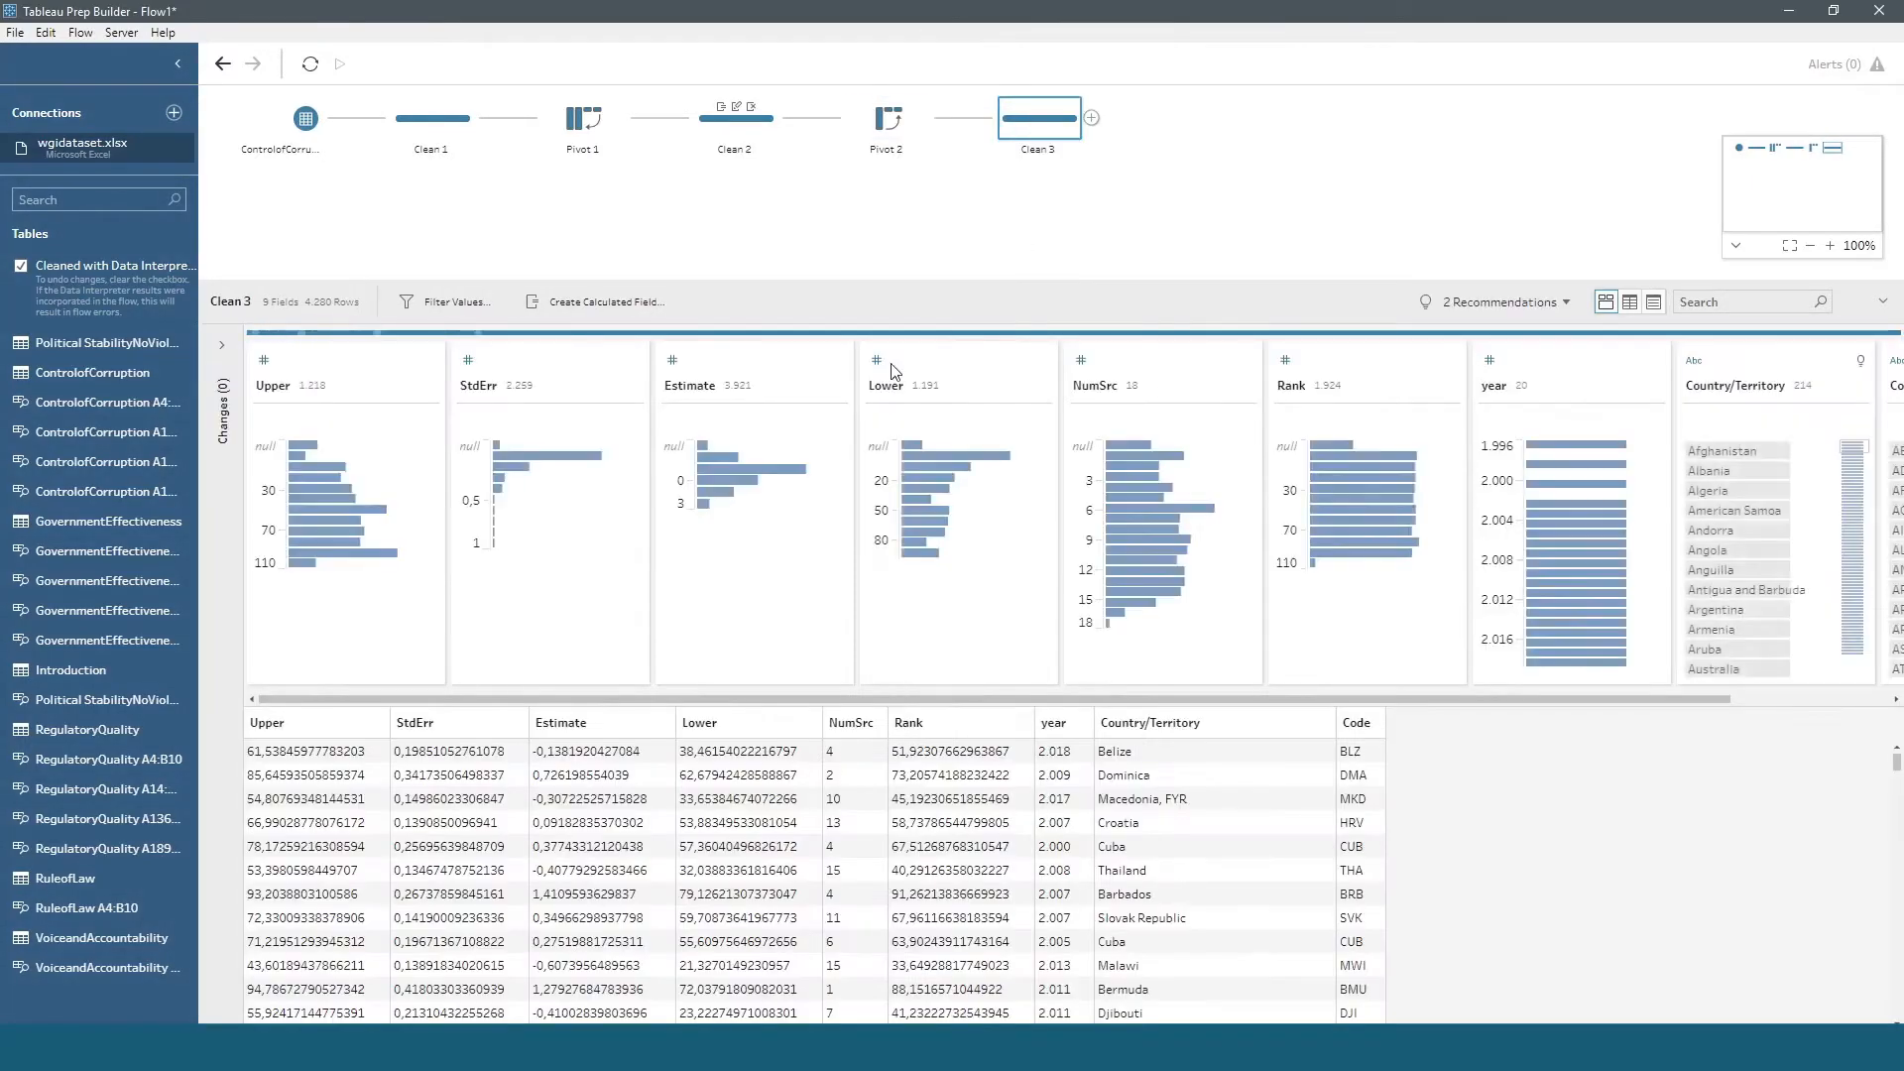
- Examine the year, Country/Territory and Code fields in Clean 3 and review the yearly rows for Afghanistan
{"action": "left_click", "coordinate": [1059, 724]}
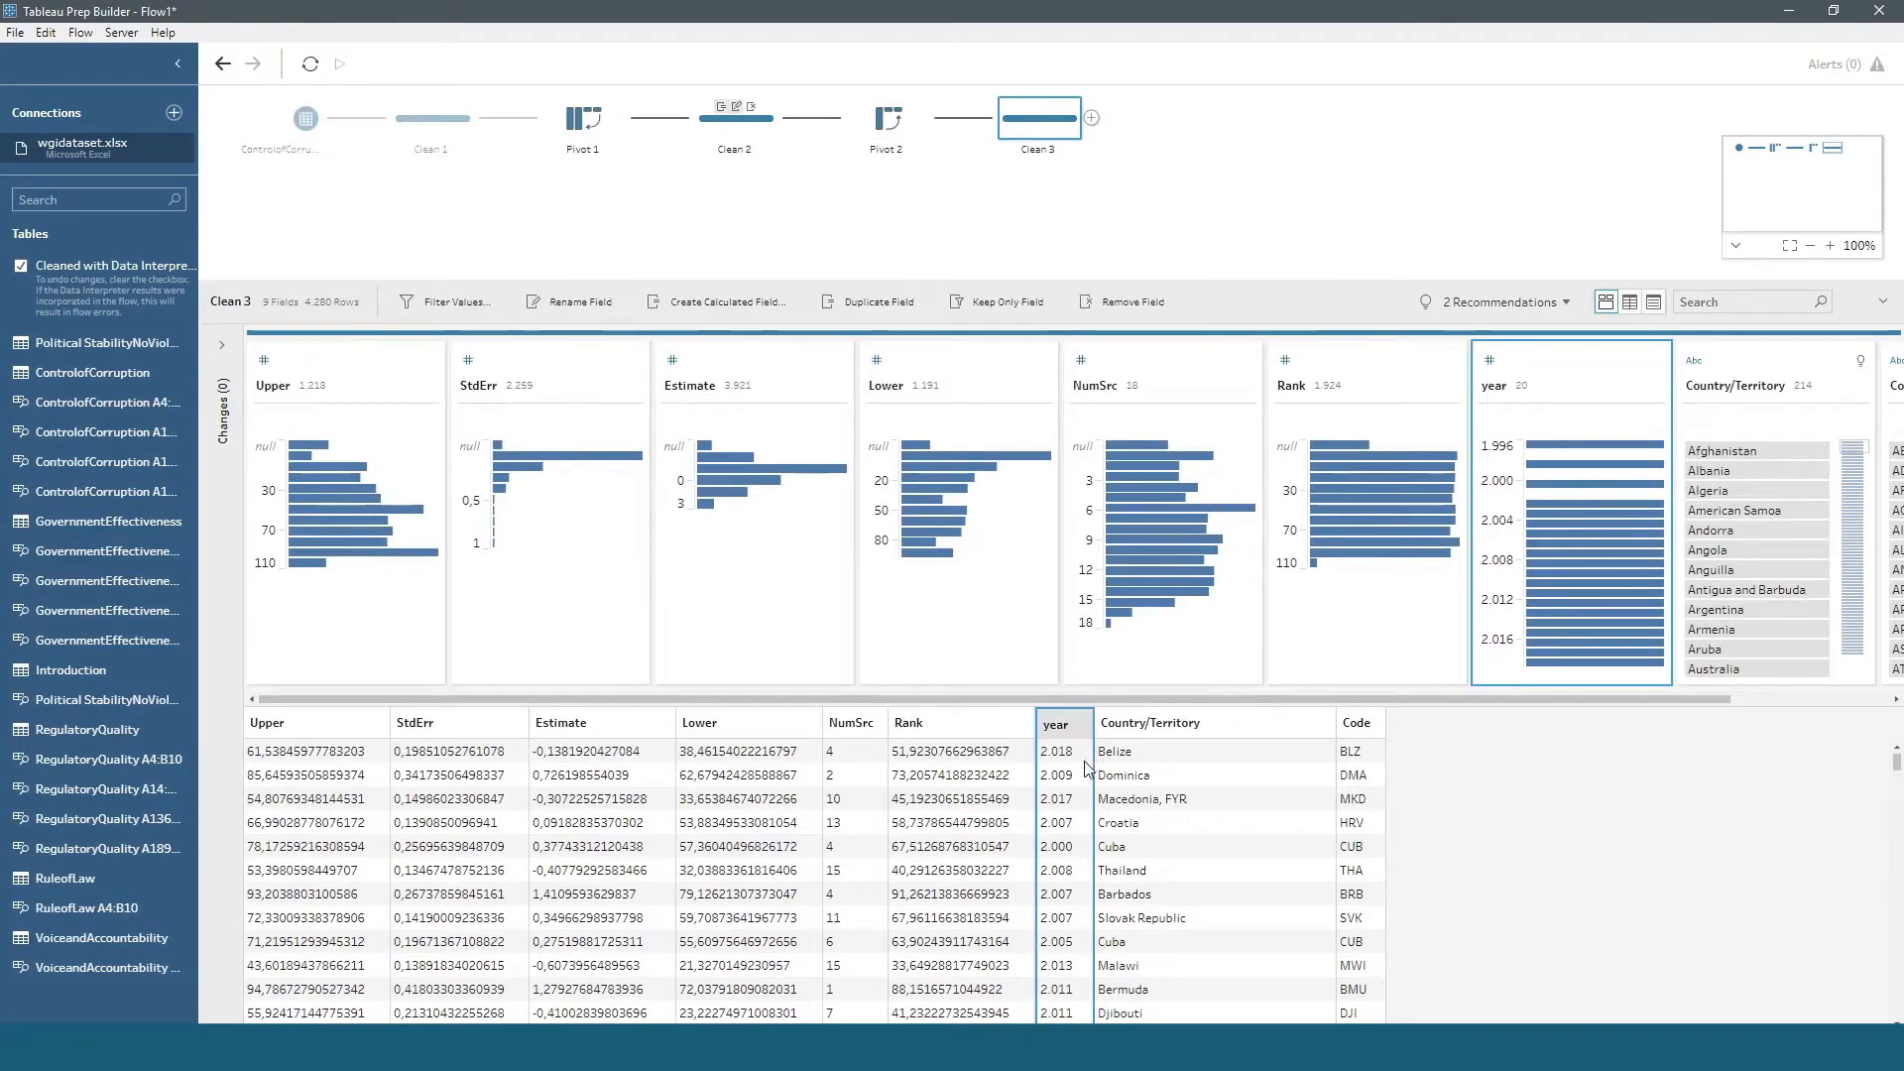
{"action": "left_click", "coordinate": [1359, 729]}
{"action": "left_click", "coordinate": [1226, 732]}
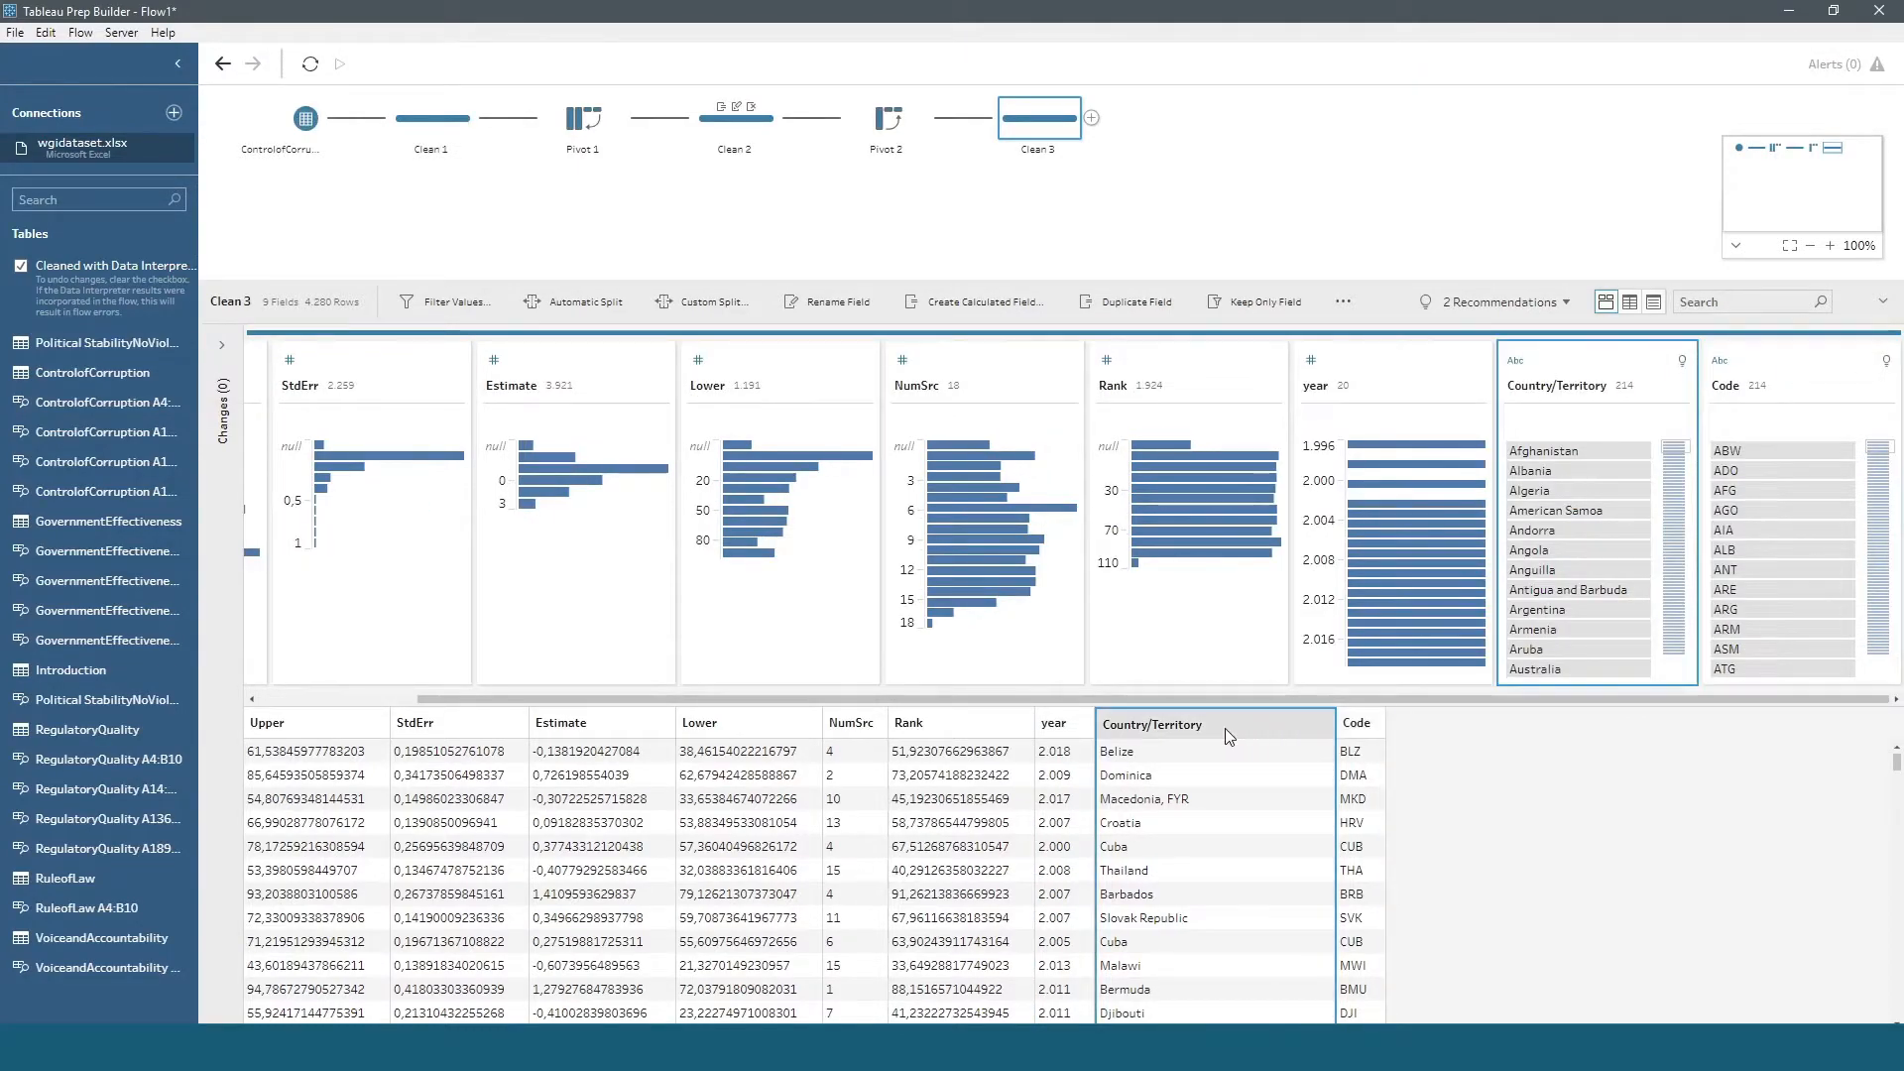
{"action": "left_click", "coordinate": [1064, 751]}
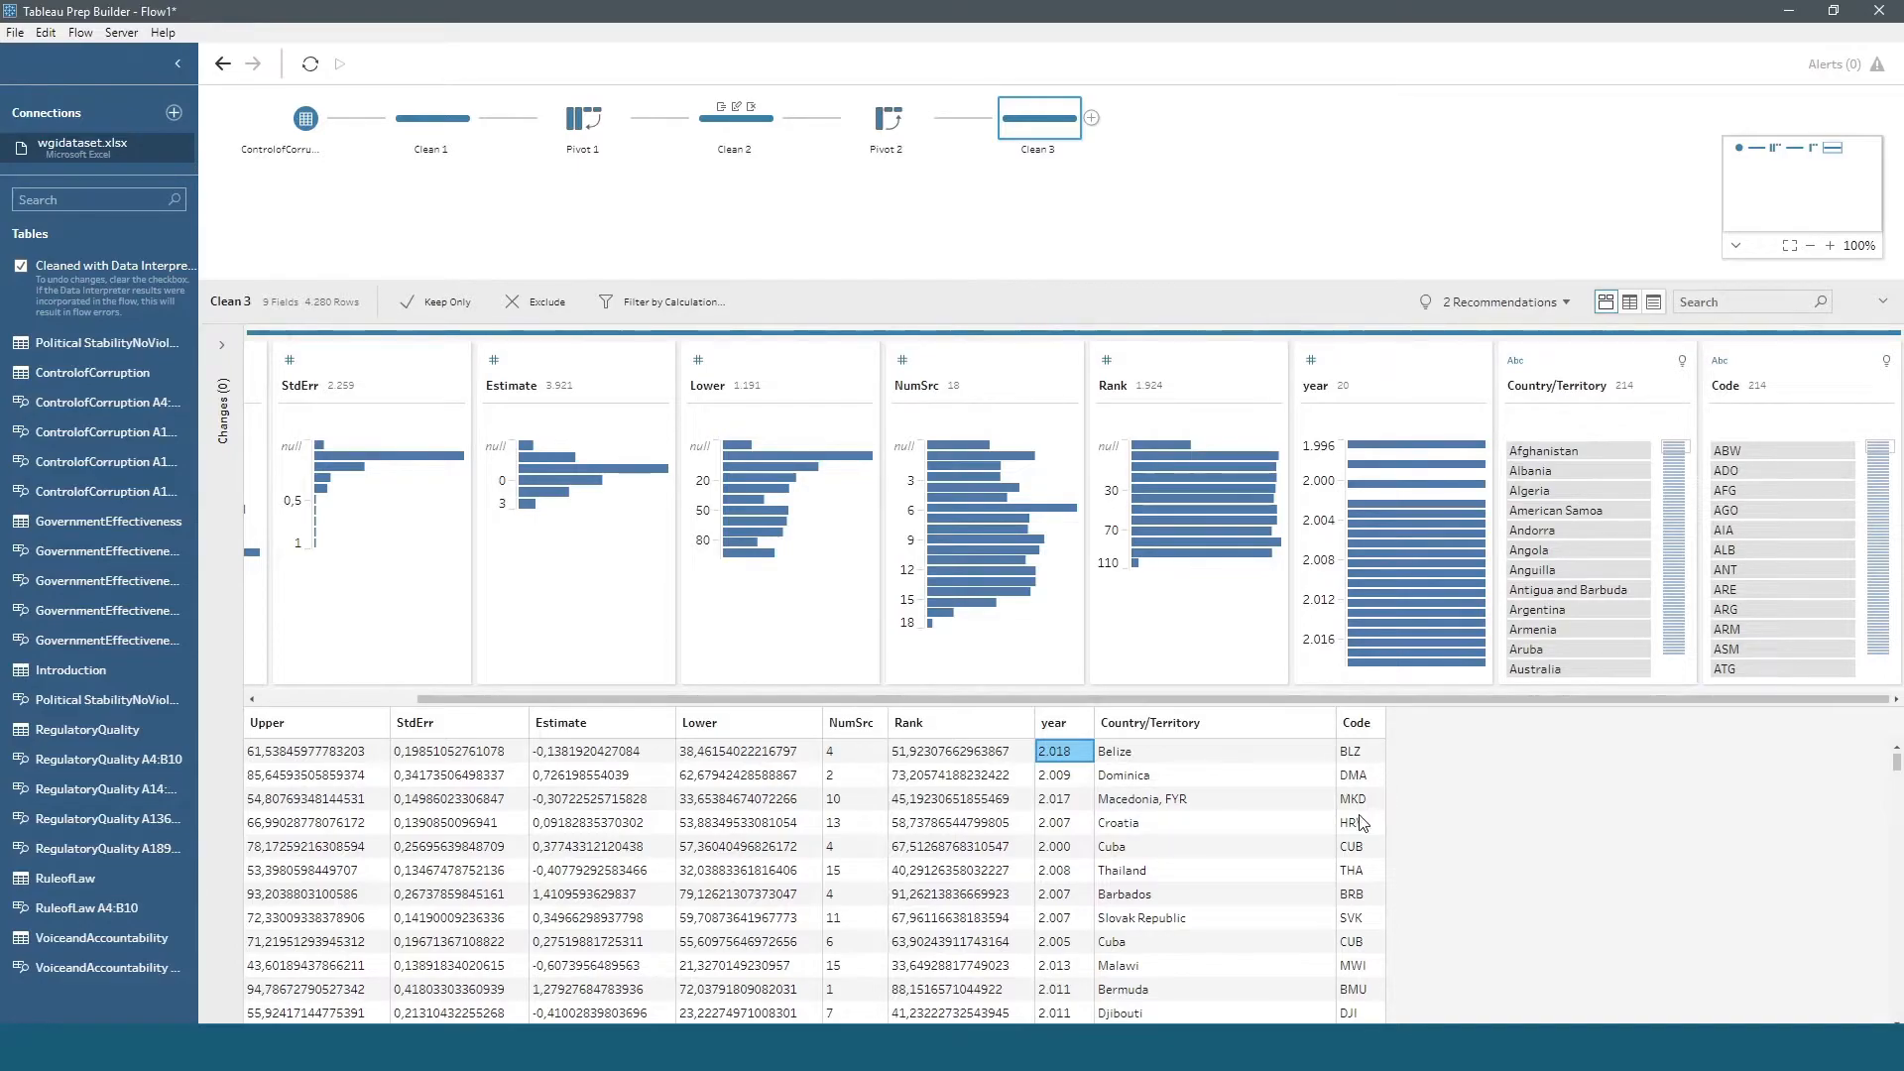
{"action": "left_click", "coordinate": [1141, 833]}
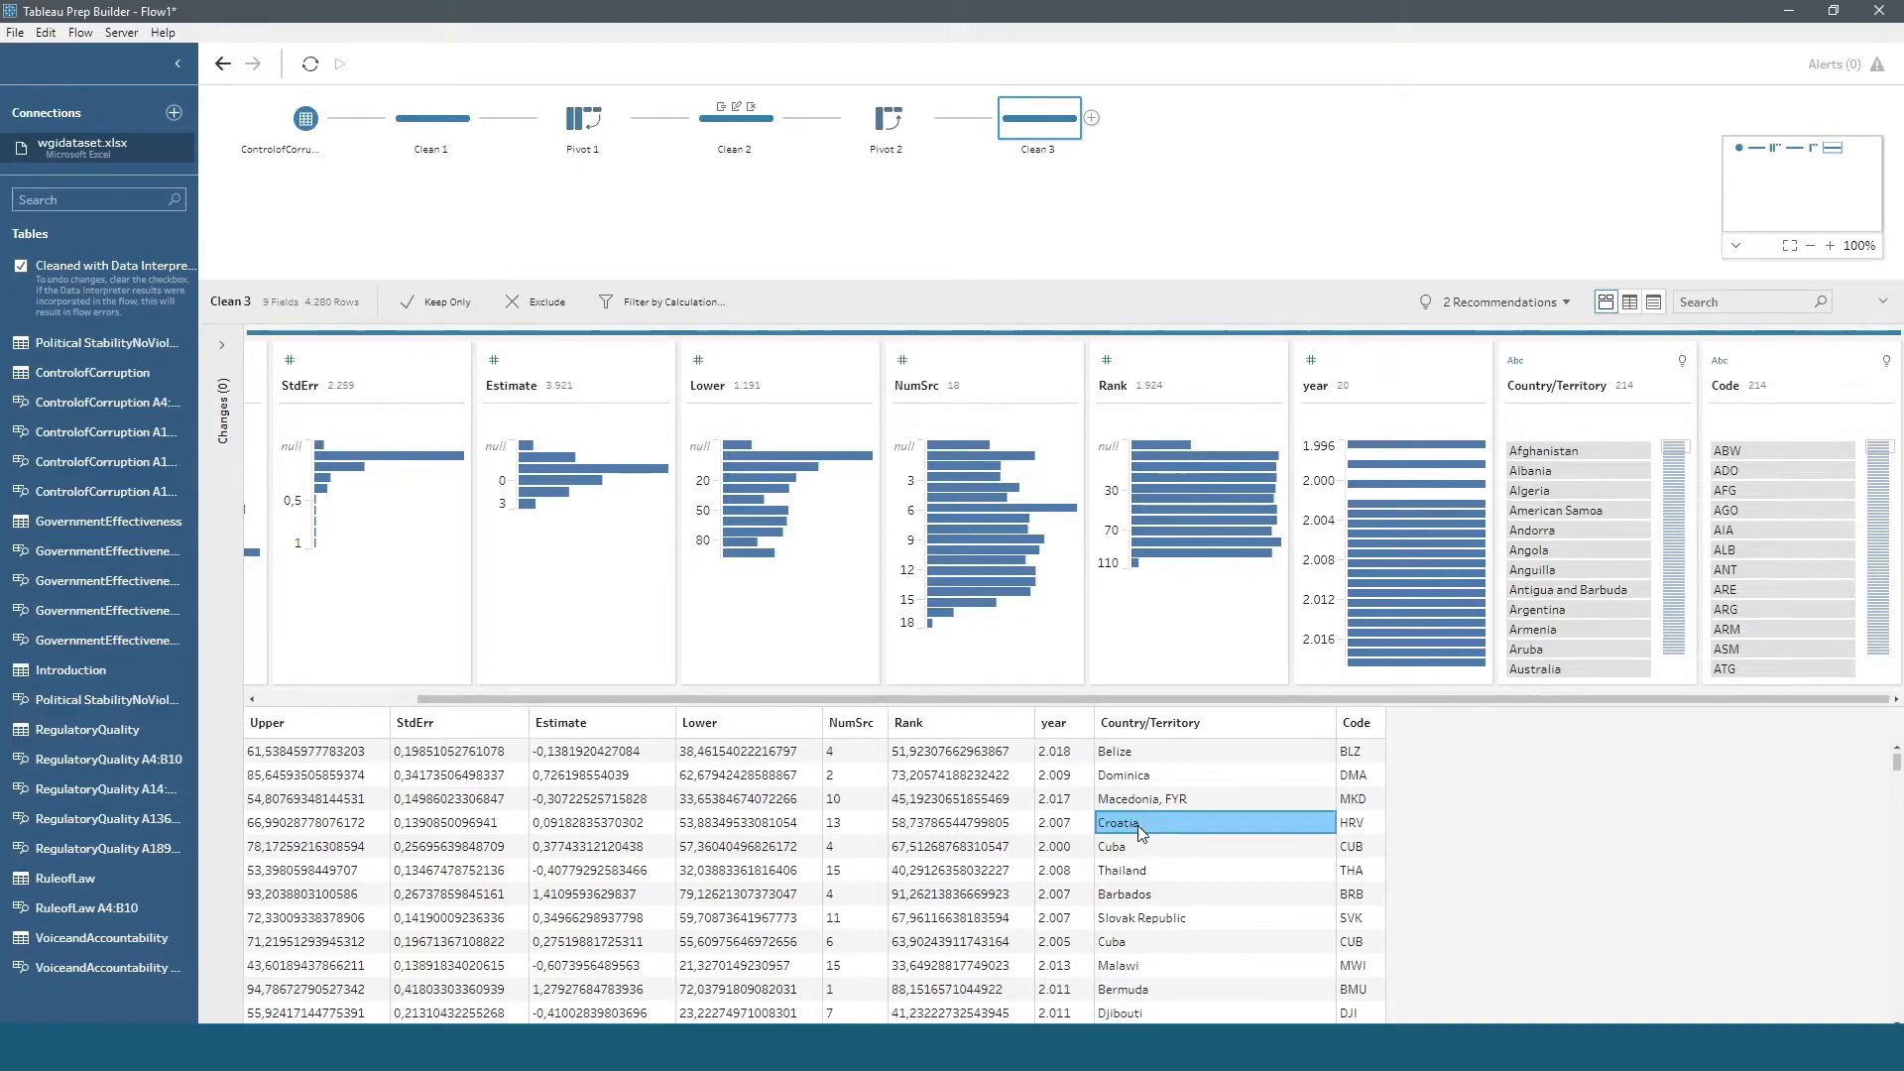
{"action": "left_click", "coordinate": [1079, 830]}
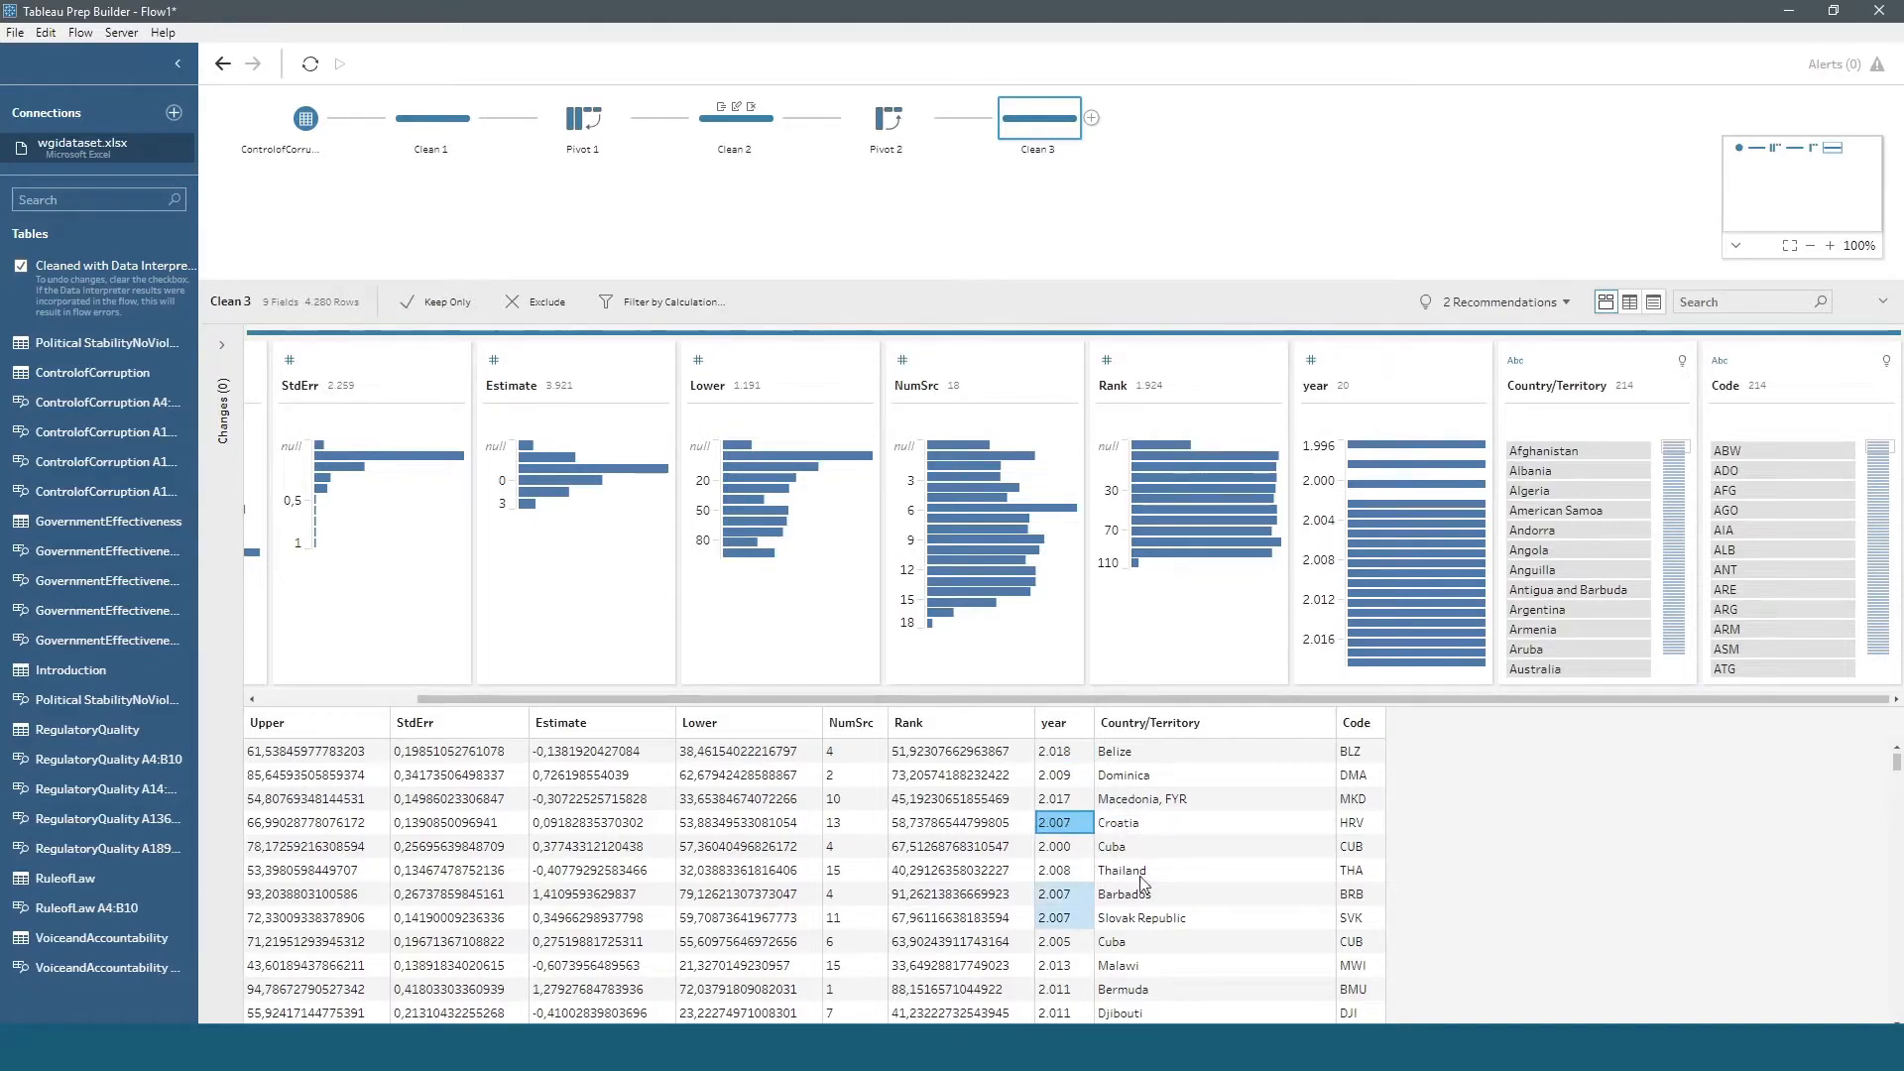
{"action": "left_click", "coordinate": [1135, 829]}
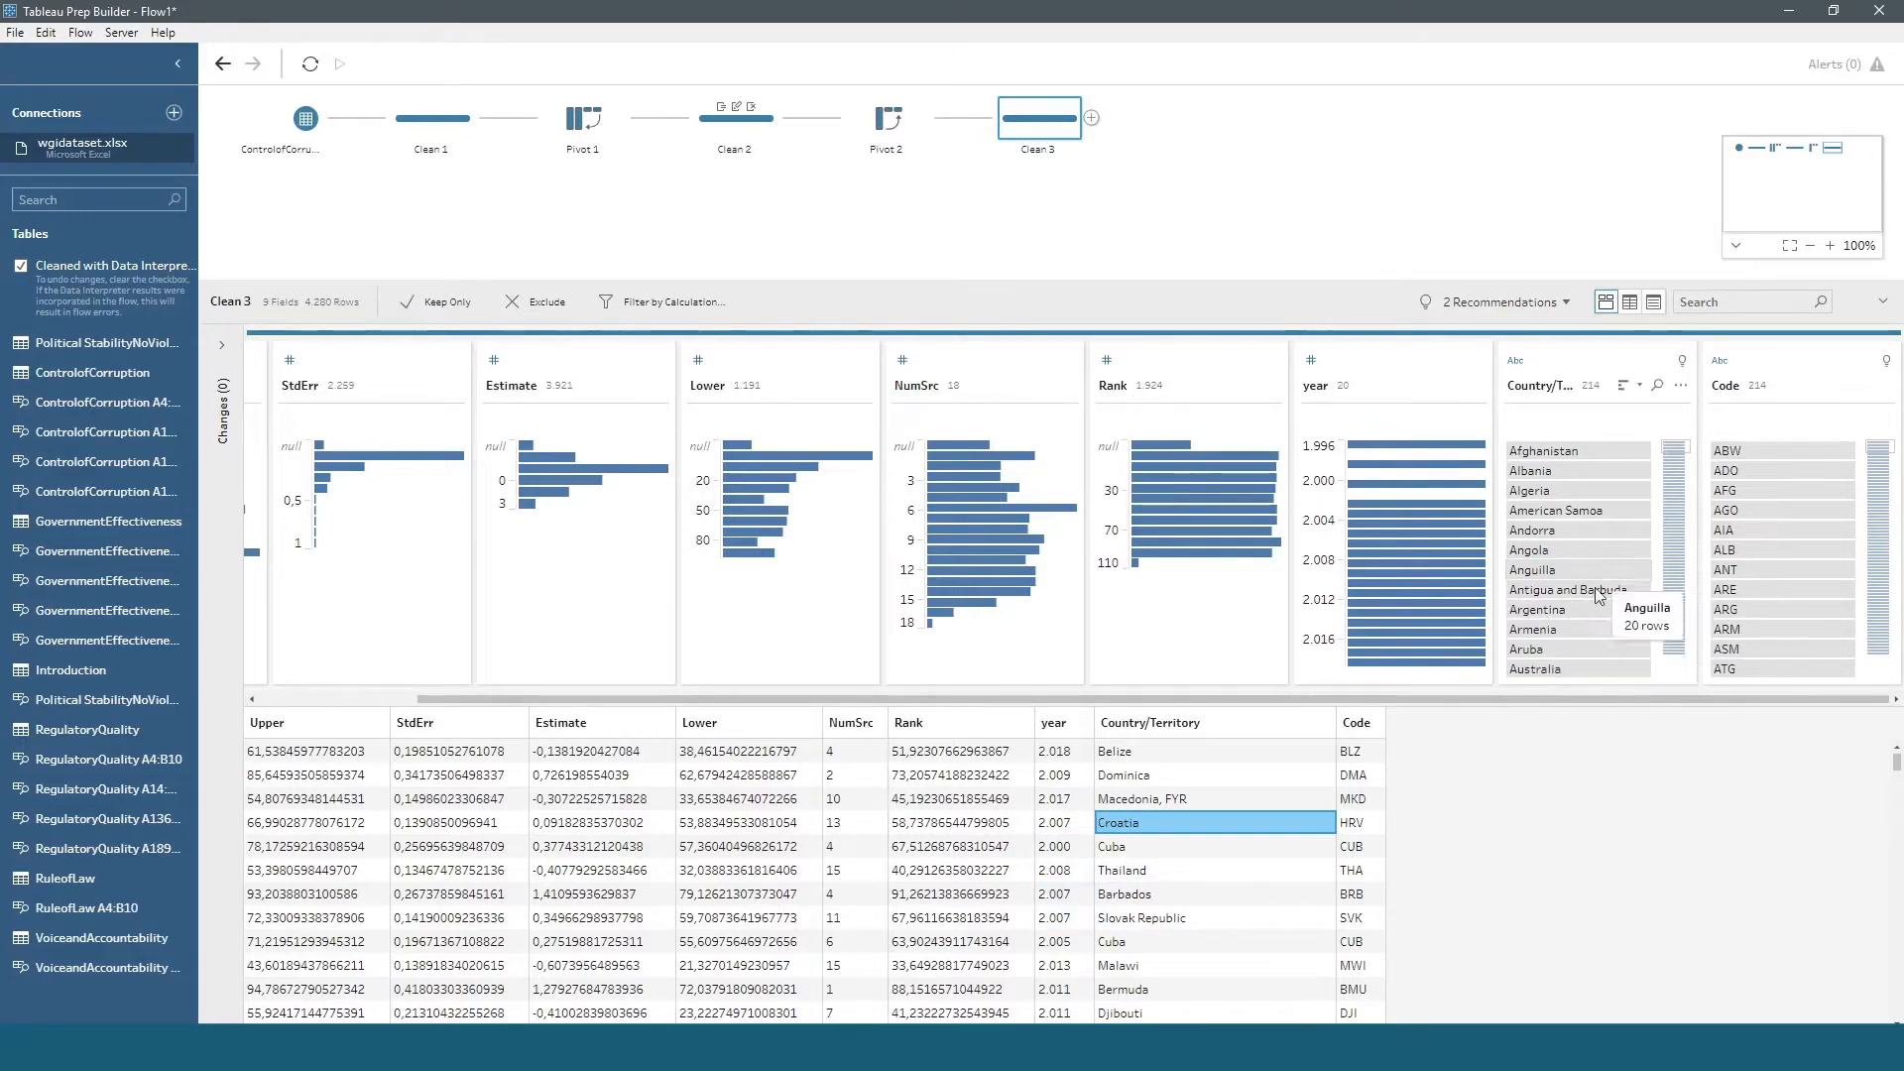
{"action": "left_click", "coordinate": [1565, 452]}
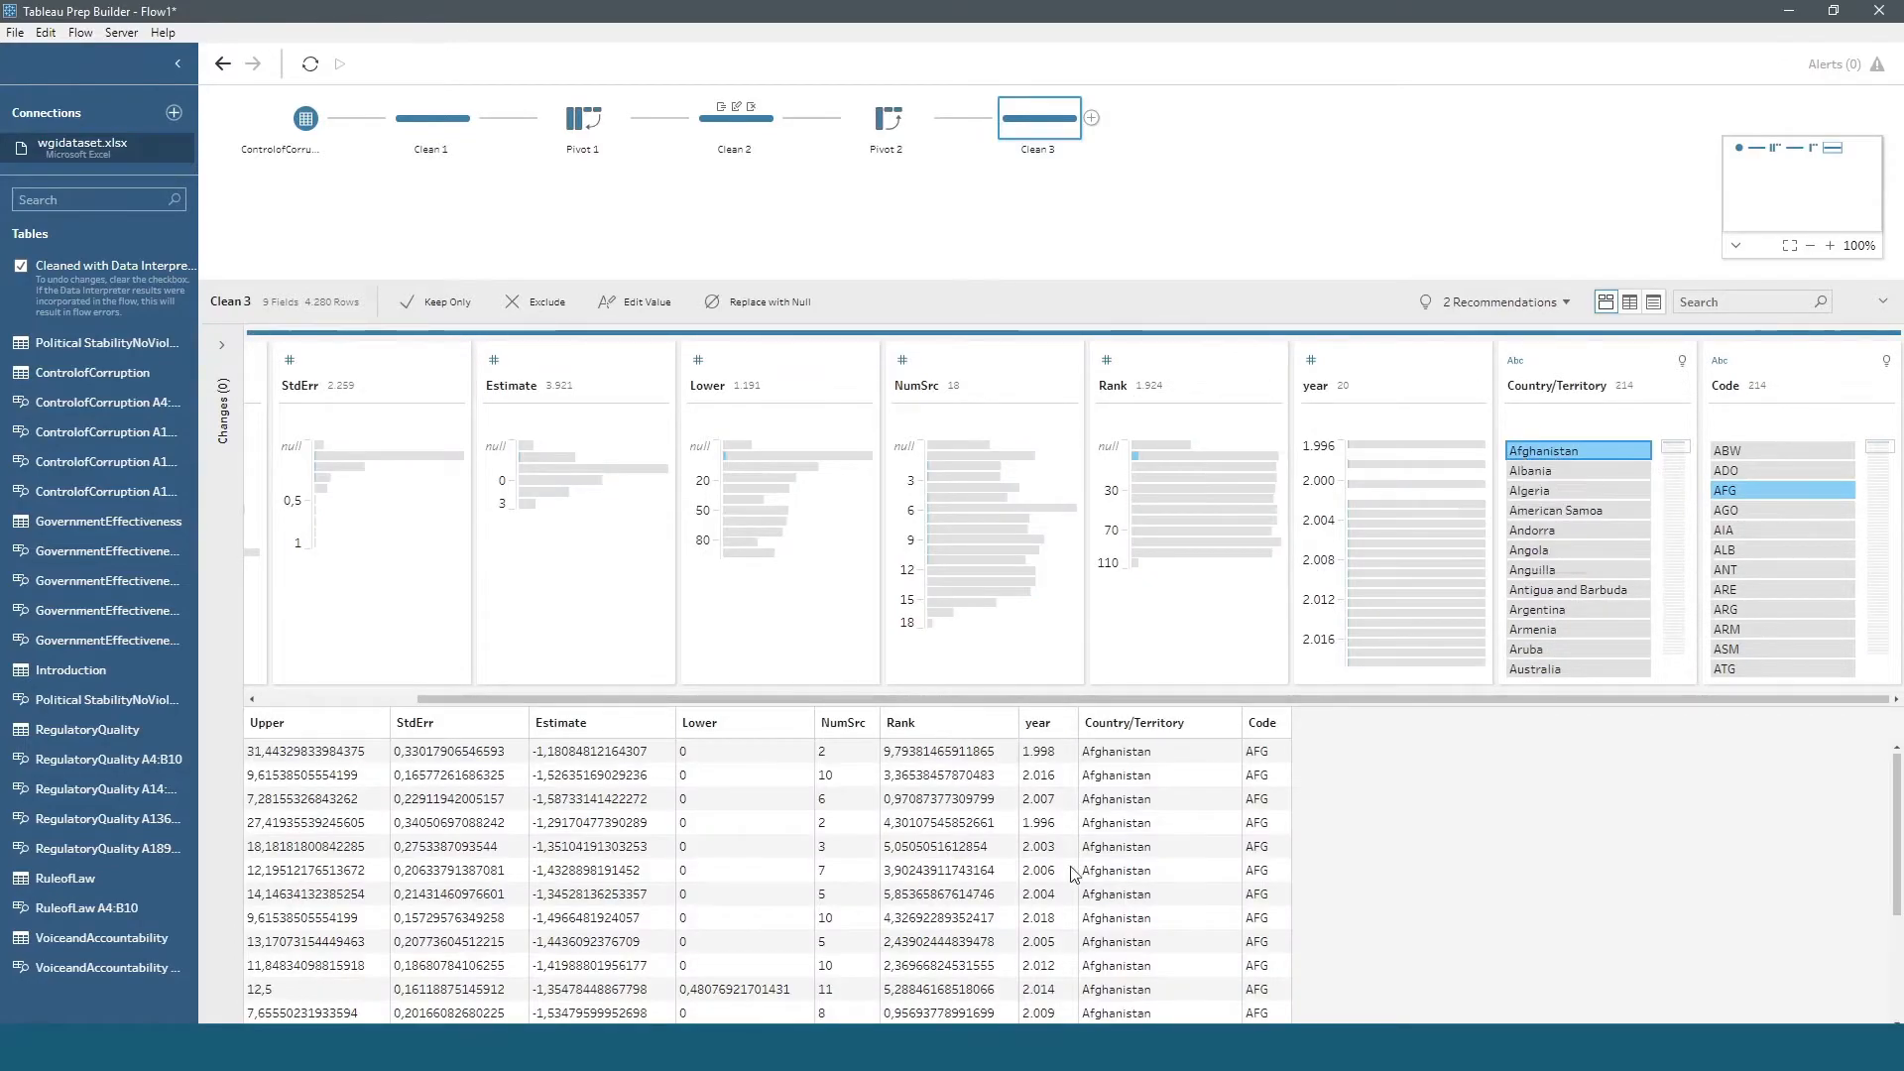
{"action": "scroll", "coordinate": [1042, 851], "scroll_direction": "down", "scroll_amount": 3}
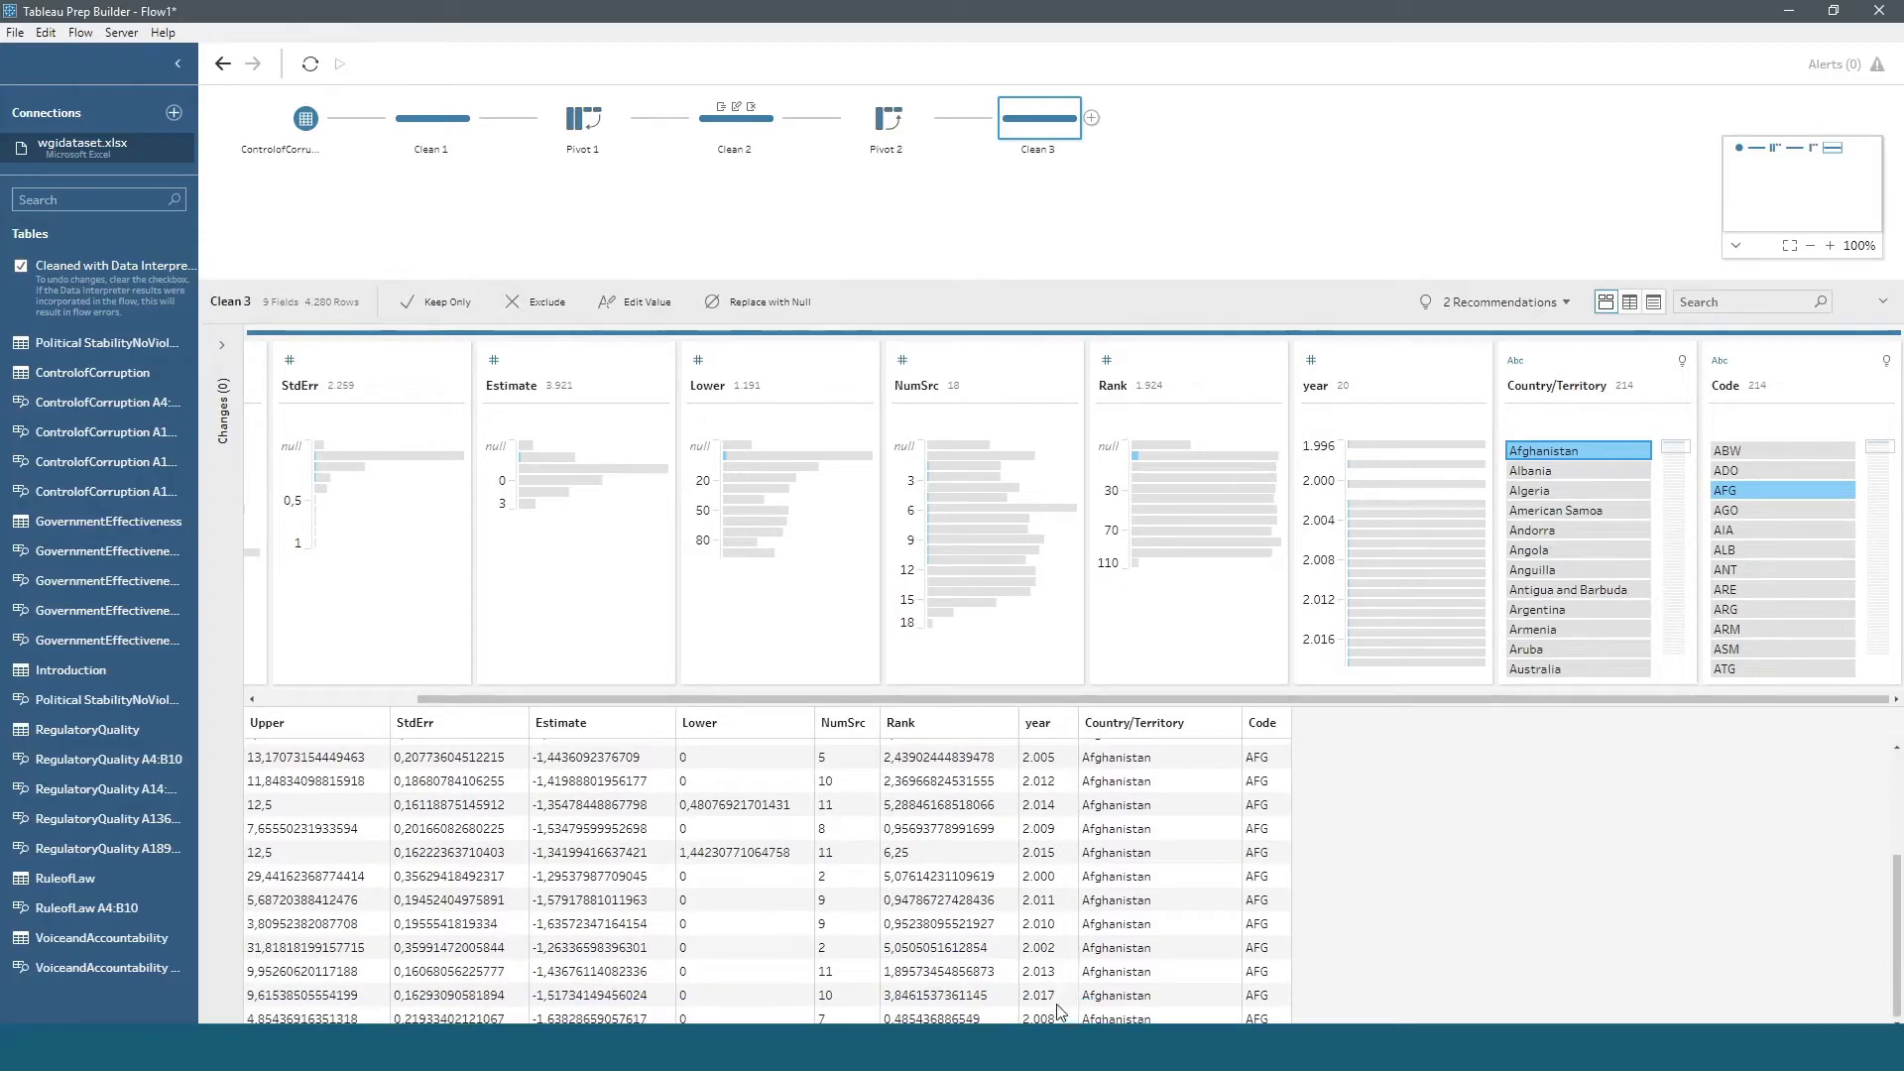
{"action": "scroll", "coordinate": [1040, 850], "scroll_direction": "up", "scroll_amount": 3}
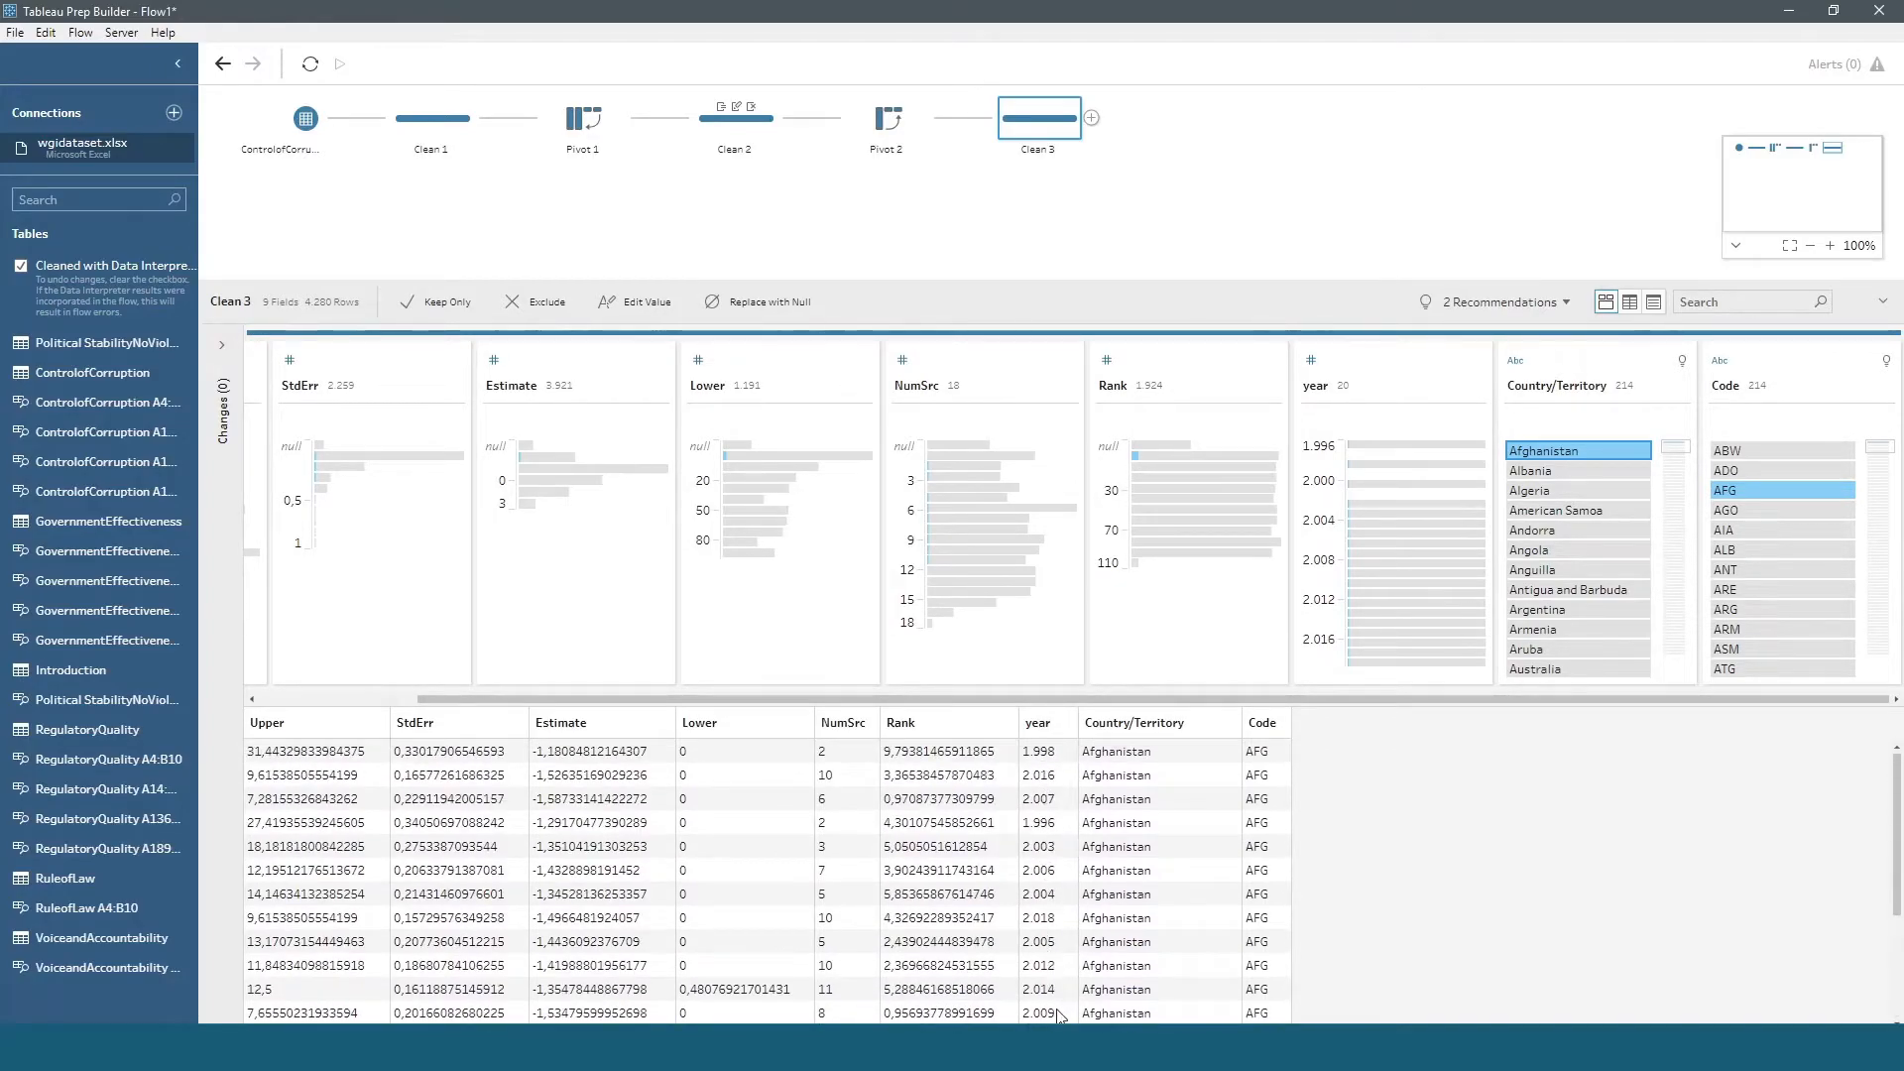
- Add the RuleofLaw table to the flow as a second input below ControlofCorruption
{"action": "scroll", "coordinate": [917, 873], "scroll_direction": "down", "scroll_amount": 3}
{"action": "scroll", "coordinate": [904, 943], "scroll_direction": "up", "scroll_amount": 3}
{"action": "scroll", "coordinate": [883, 575], "scroll_direction": "left", "scroll_amount": 2}
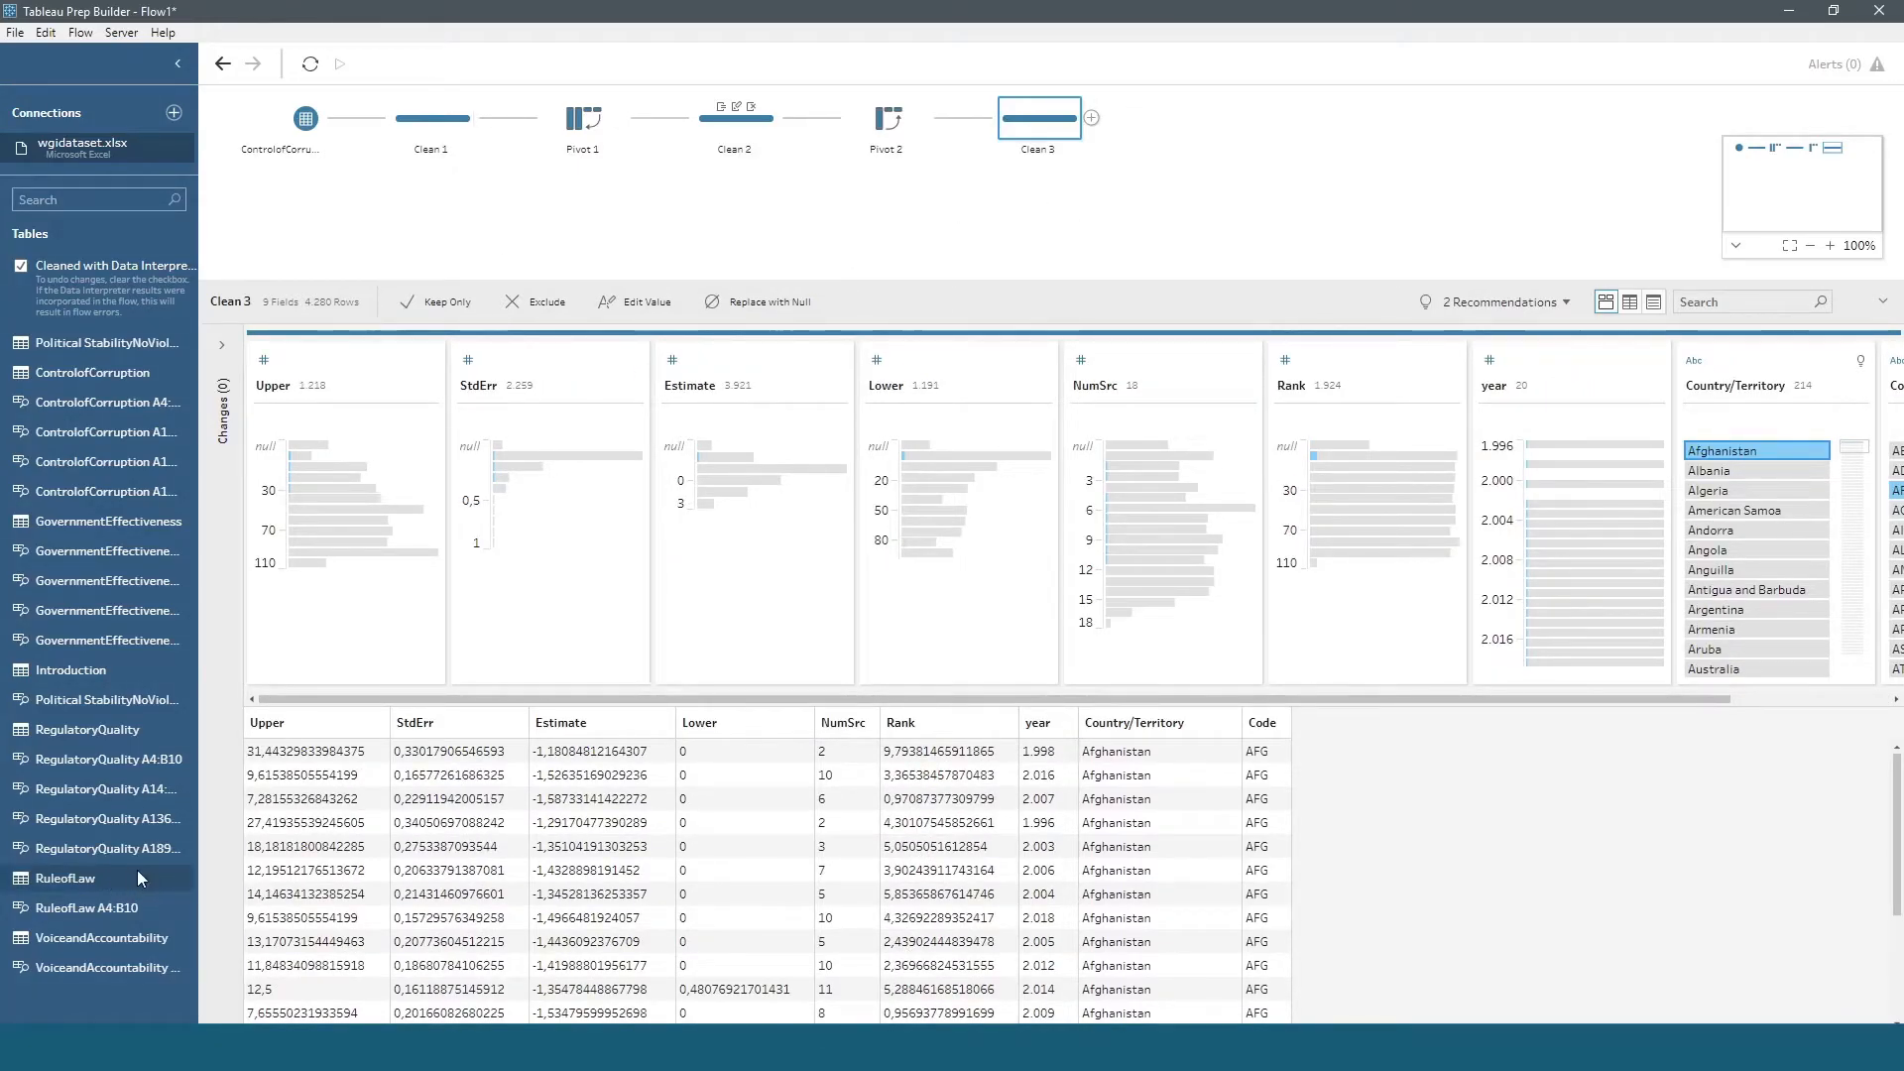
{"action": "left_click_drag", "start_coordinate": [107, 872], "coordinate": [315, 224]}
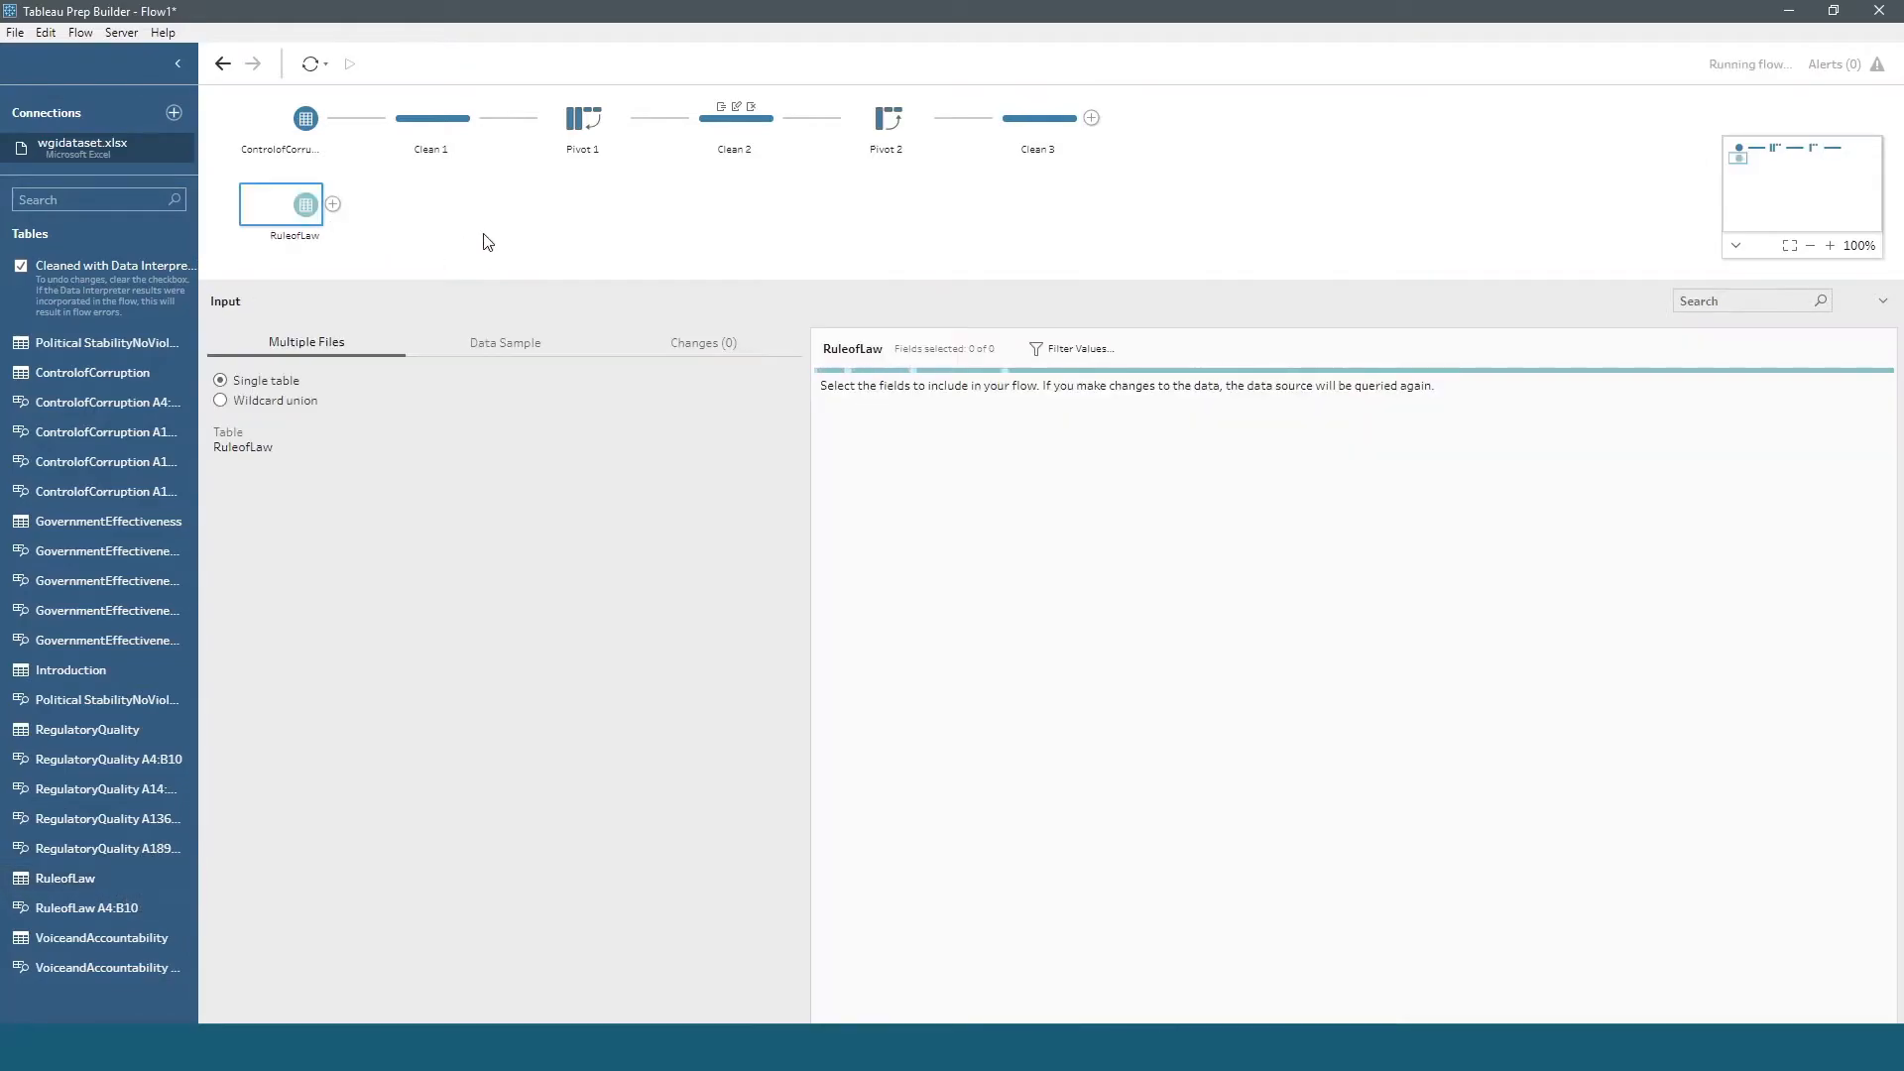
- Select all steps from Clean 1 through Clean 3 in the ControlofCorruption branch and copy them
{"action": "left_click", "coordinate": [665, 240]}
{"action": "left_click_drag", "start_coordinate": [1199, 203], "coordinate": [451, 120]}
{"action": "right_click", "coordinate": [437, 128]}
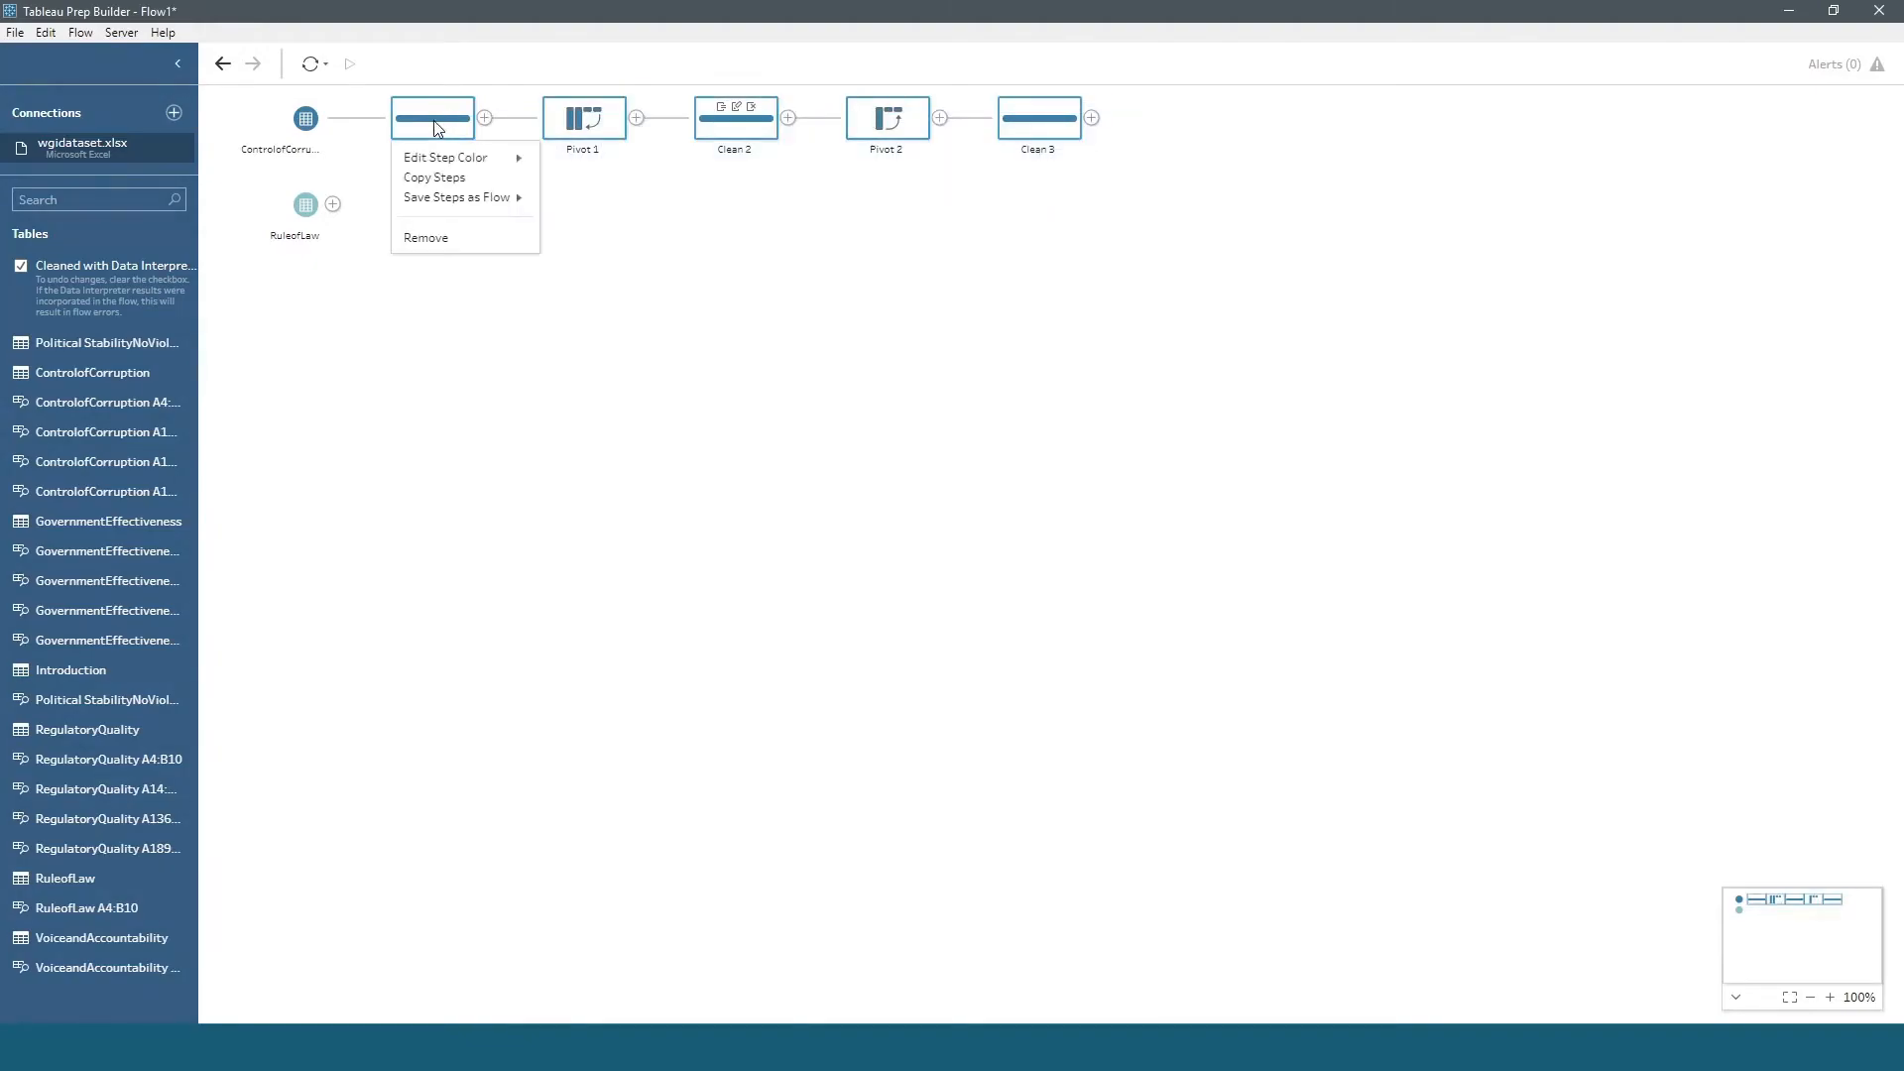
{"action": "left_click", "coordinate": [442, 177]}
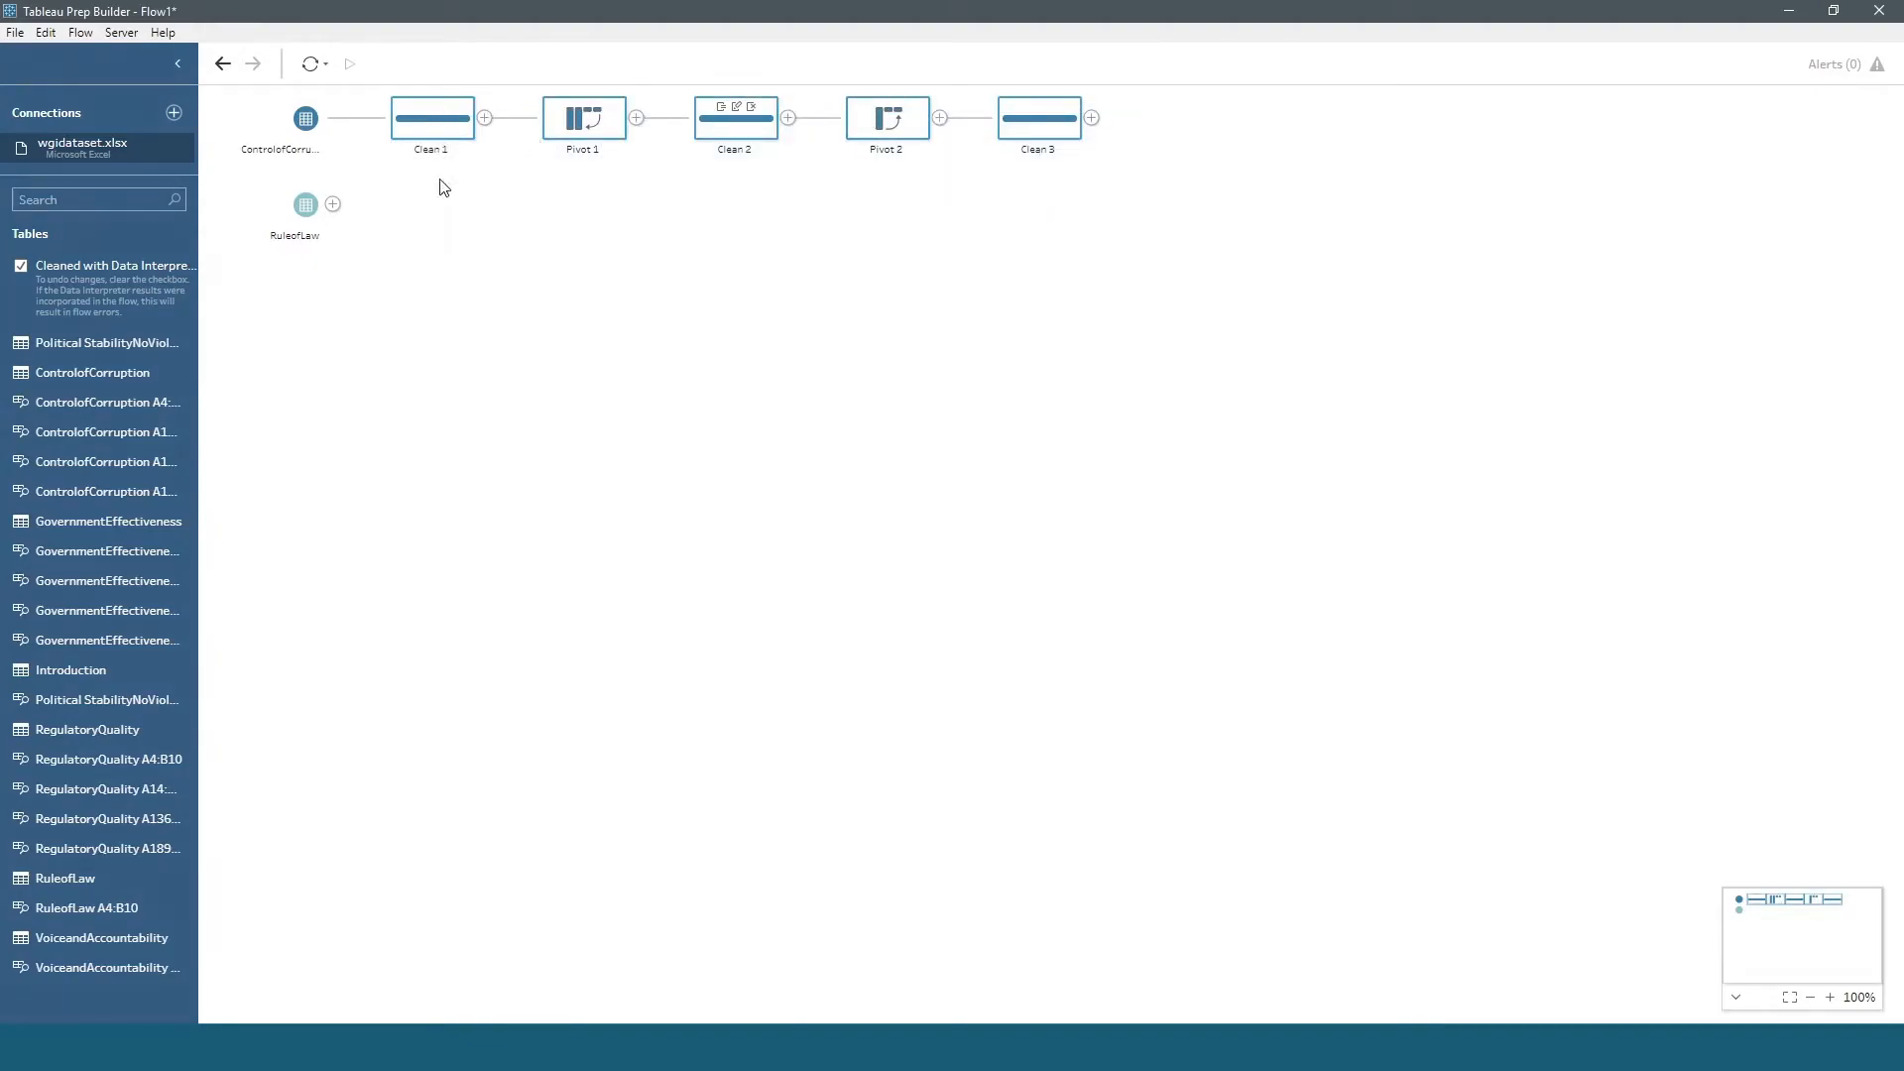
- Paste the copied cleaning and pivot steps into the flow and connect them after the RuleofLaw input
{"action": "right_click", "coordinate": [417, 208]}
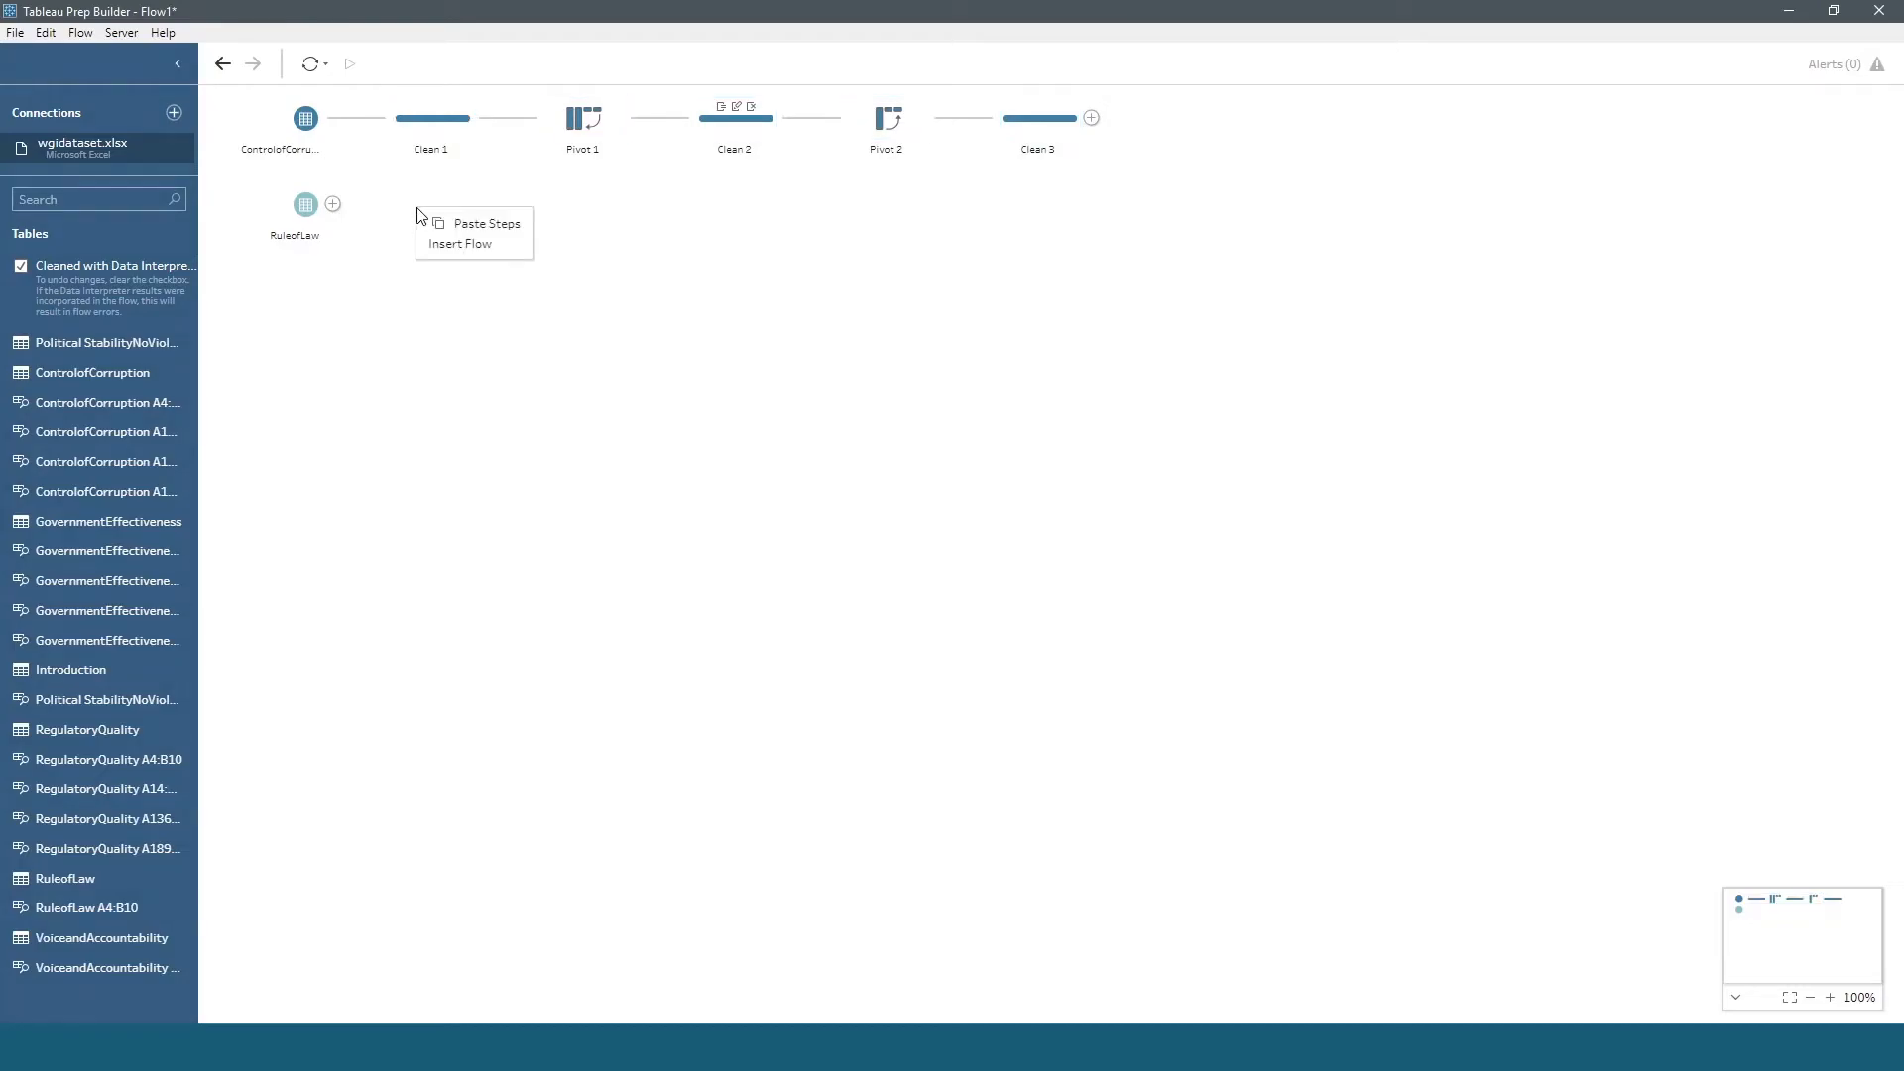
{"action": "left_click", "coordinate": [480, 231]}
{"action": "left_click_drag", "start_coordinate": [269, 275], "coordinate": [1099, 354]}
{"action": "left_click_drag", "start_coordinate": [417, 289], "coordinate": [459, 218]}
- Review the pasted RuleofLaw steps one by one and compare the fields of Clean 3 (1) with those of Clean 3
{"action": "left_click", "coordinate": [457, 119]}
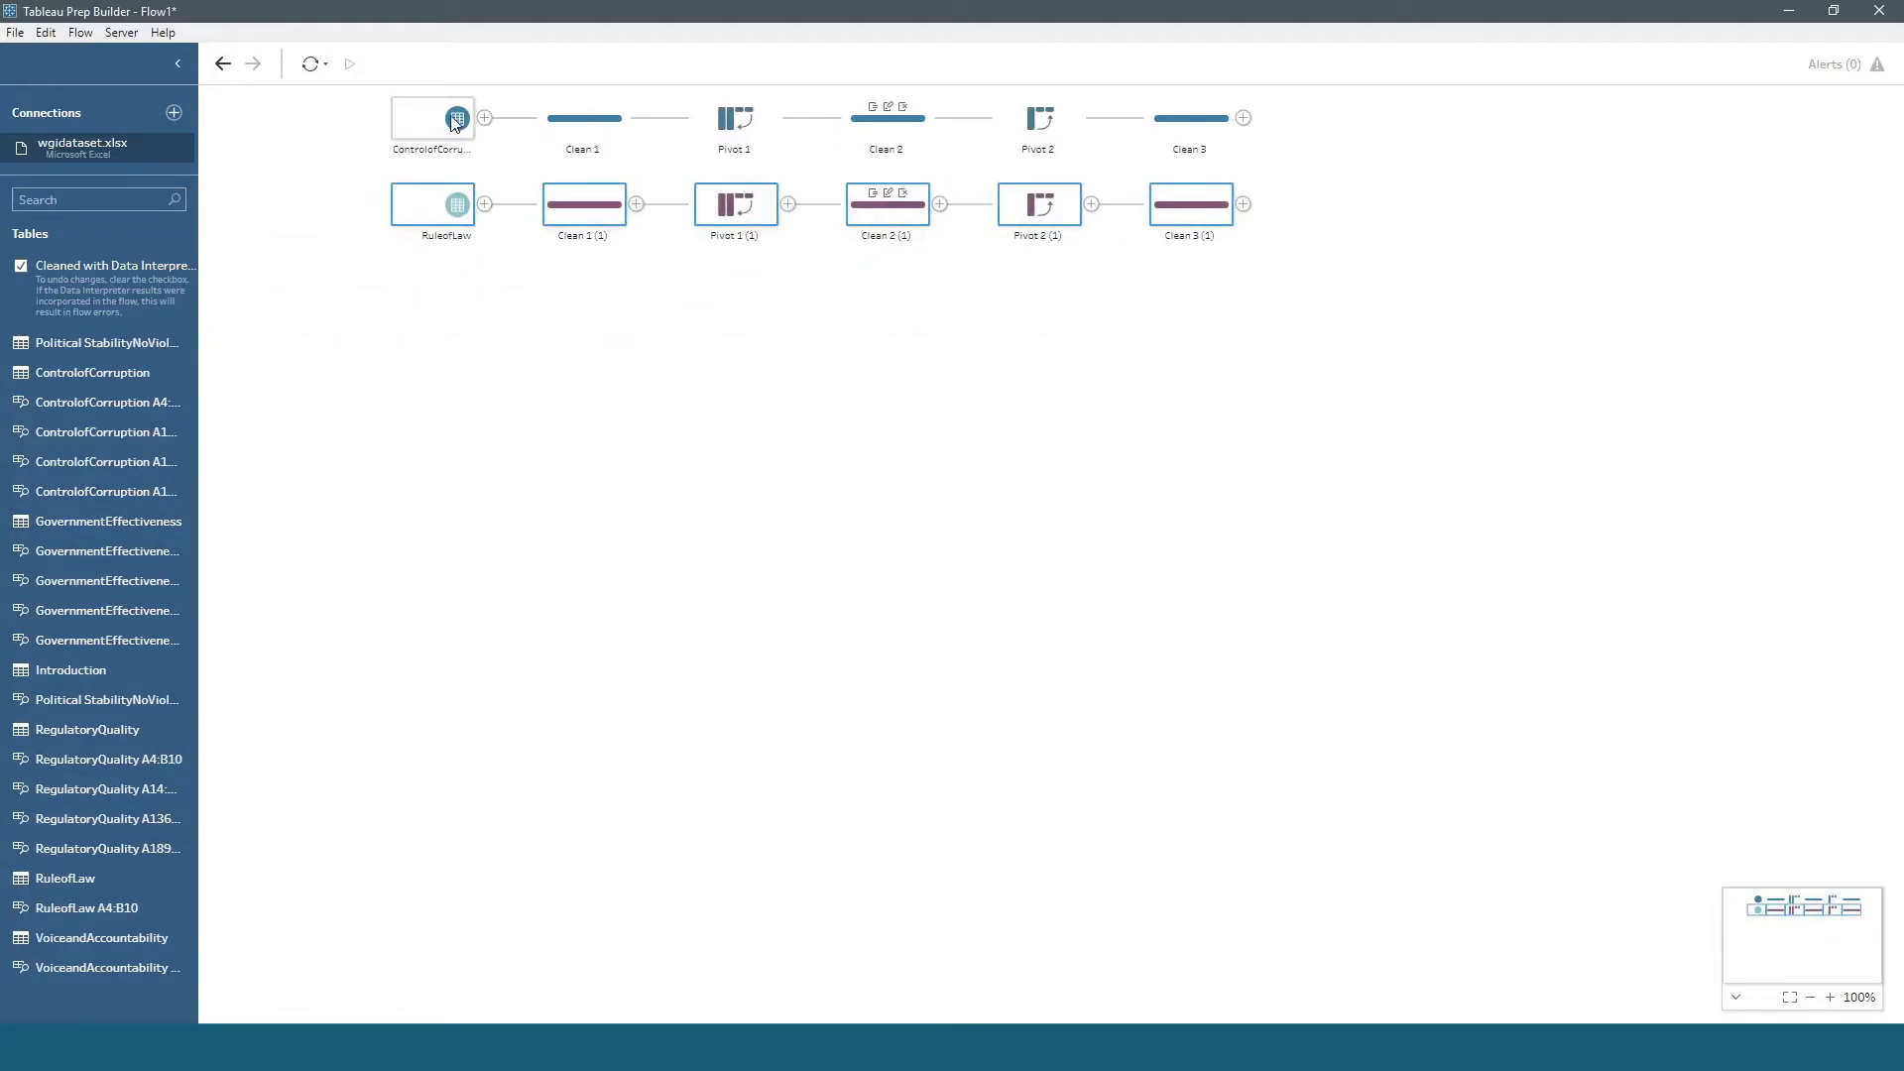
{"action": "left_click", "coordinate": [452, 209]}
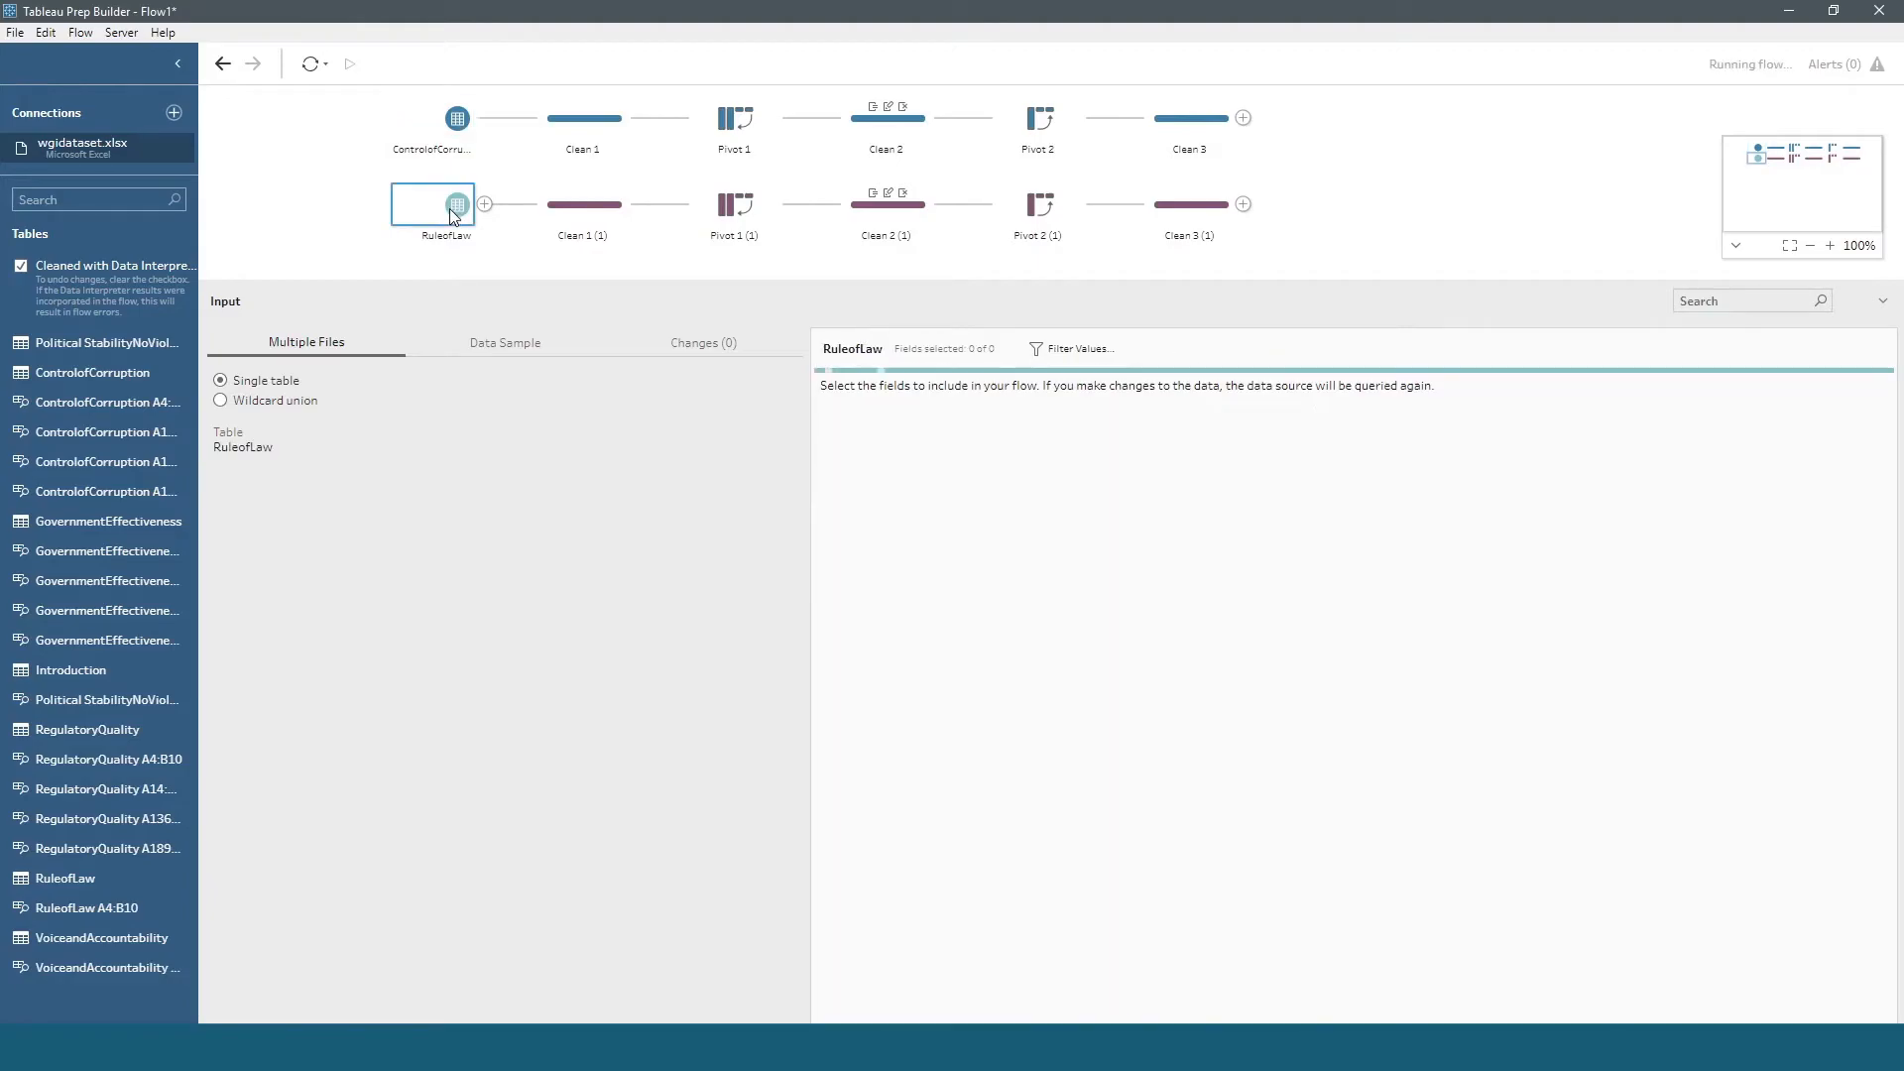
{"action": "left_click", "coordinate": [590, 217]}
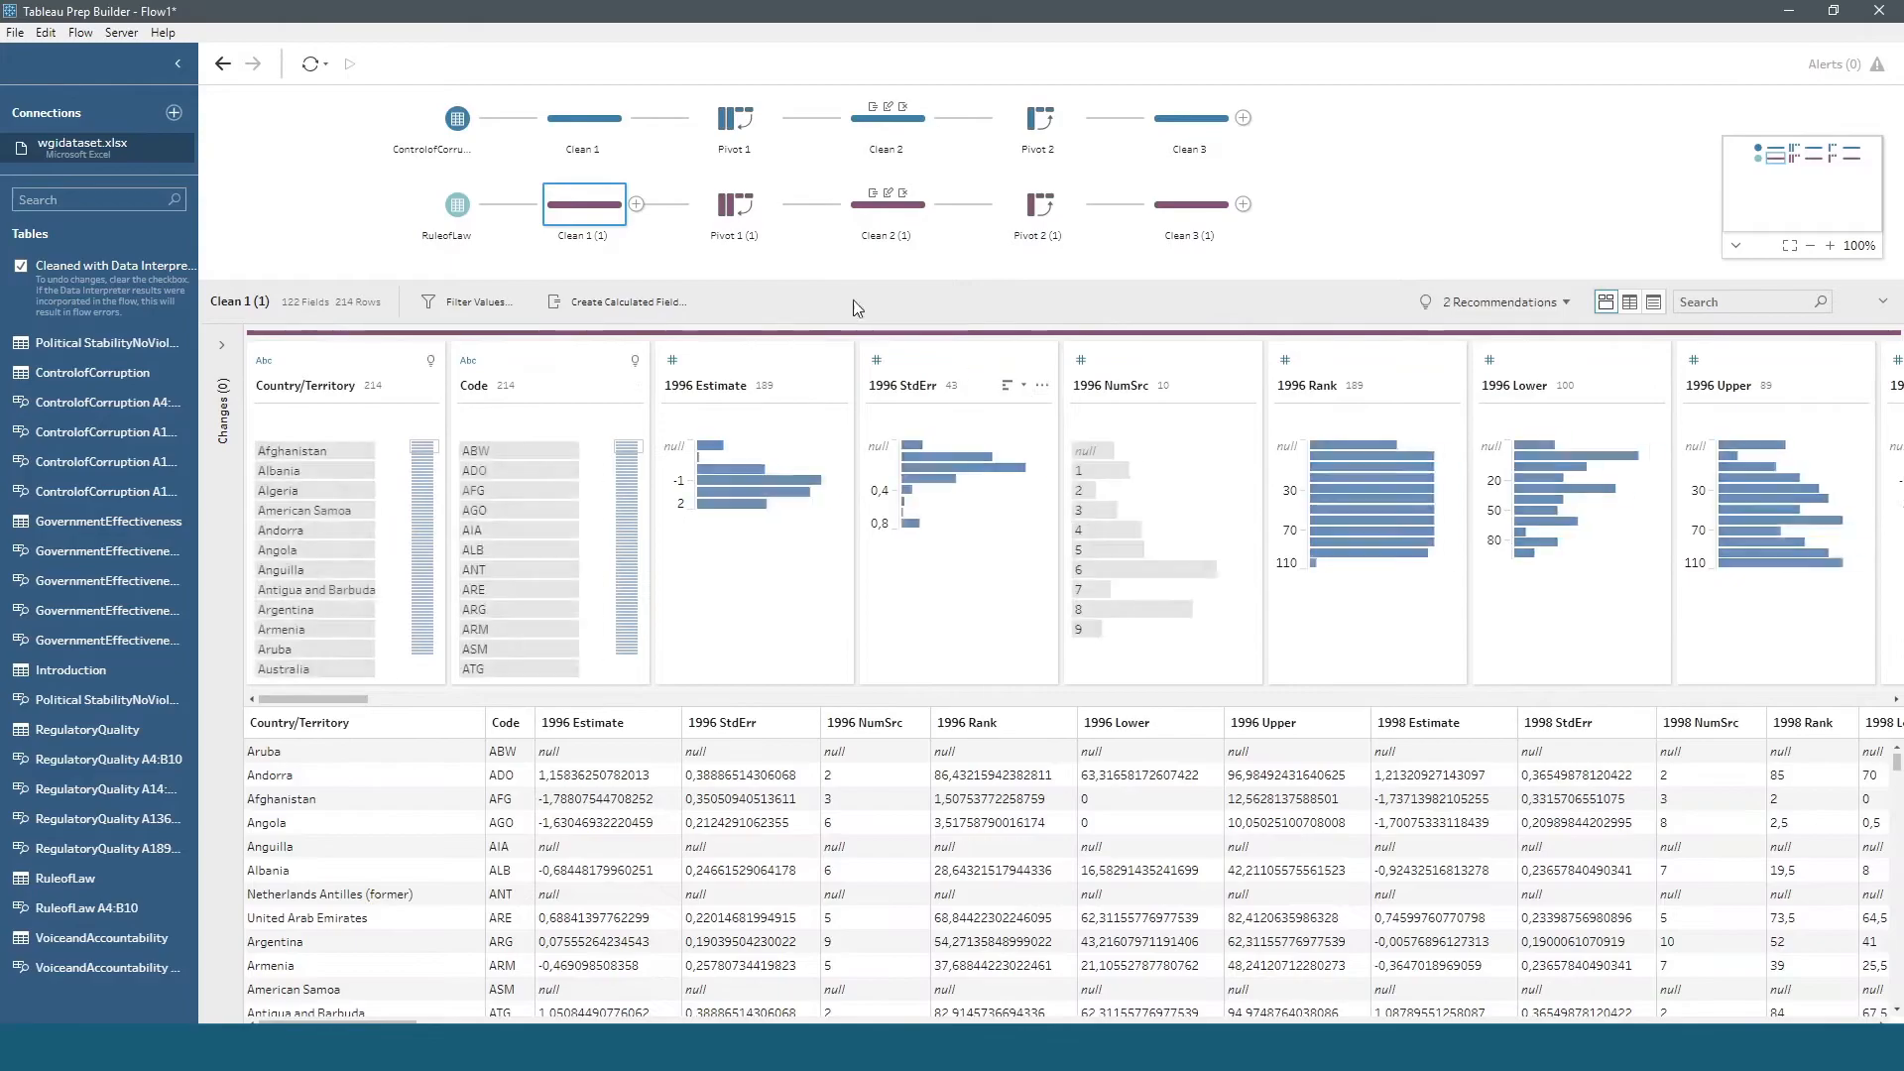
{"action": "left_click", "coordinate": [745, 220]}
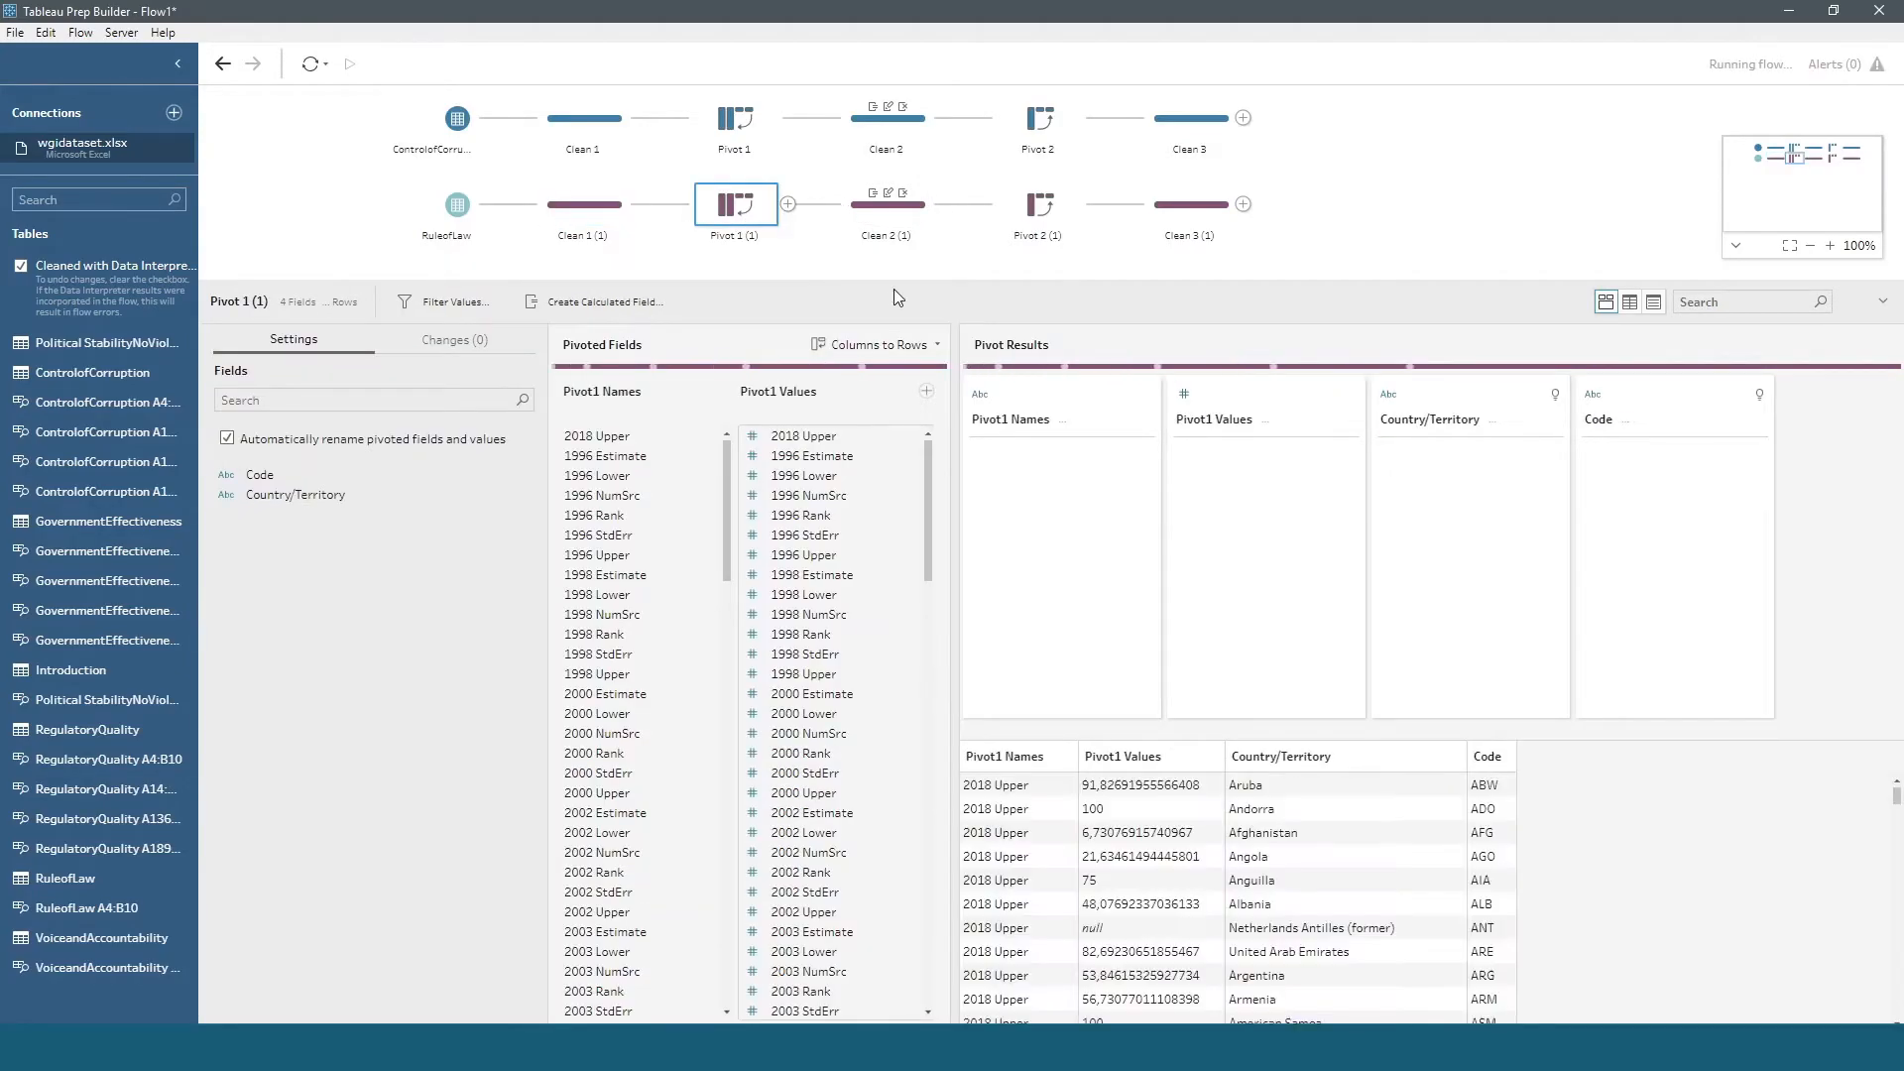
{"action": "left_click", "coordinate": [1043, 212]}
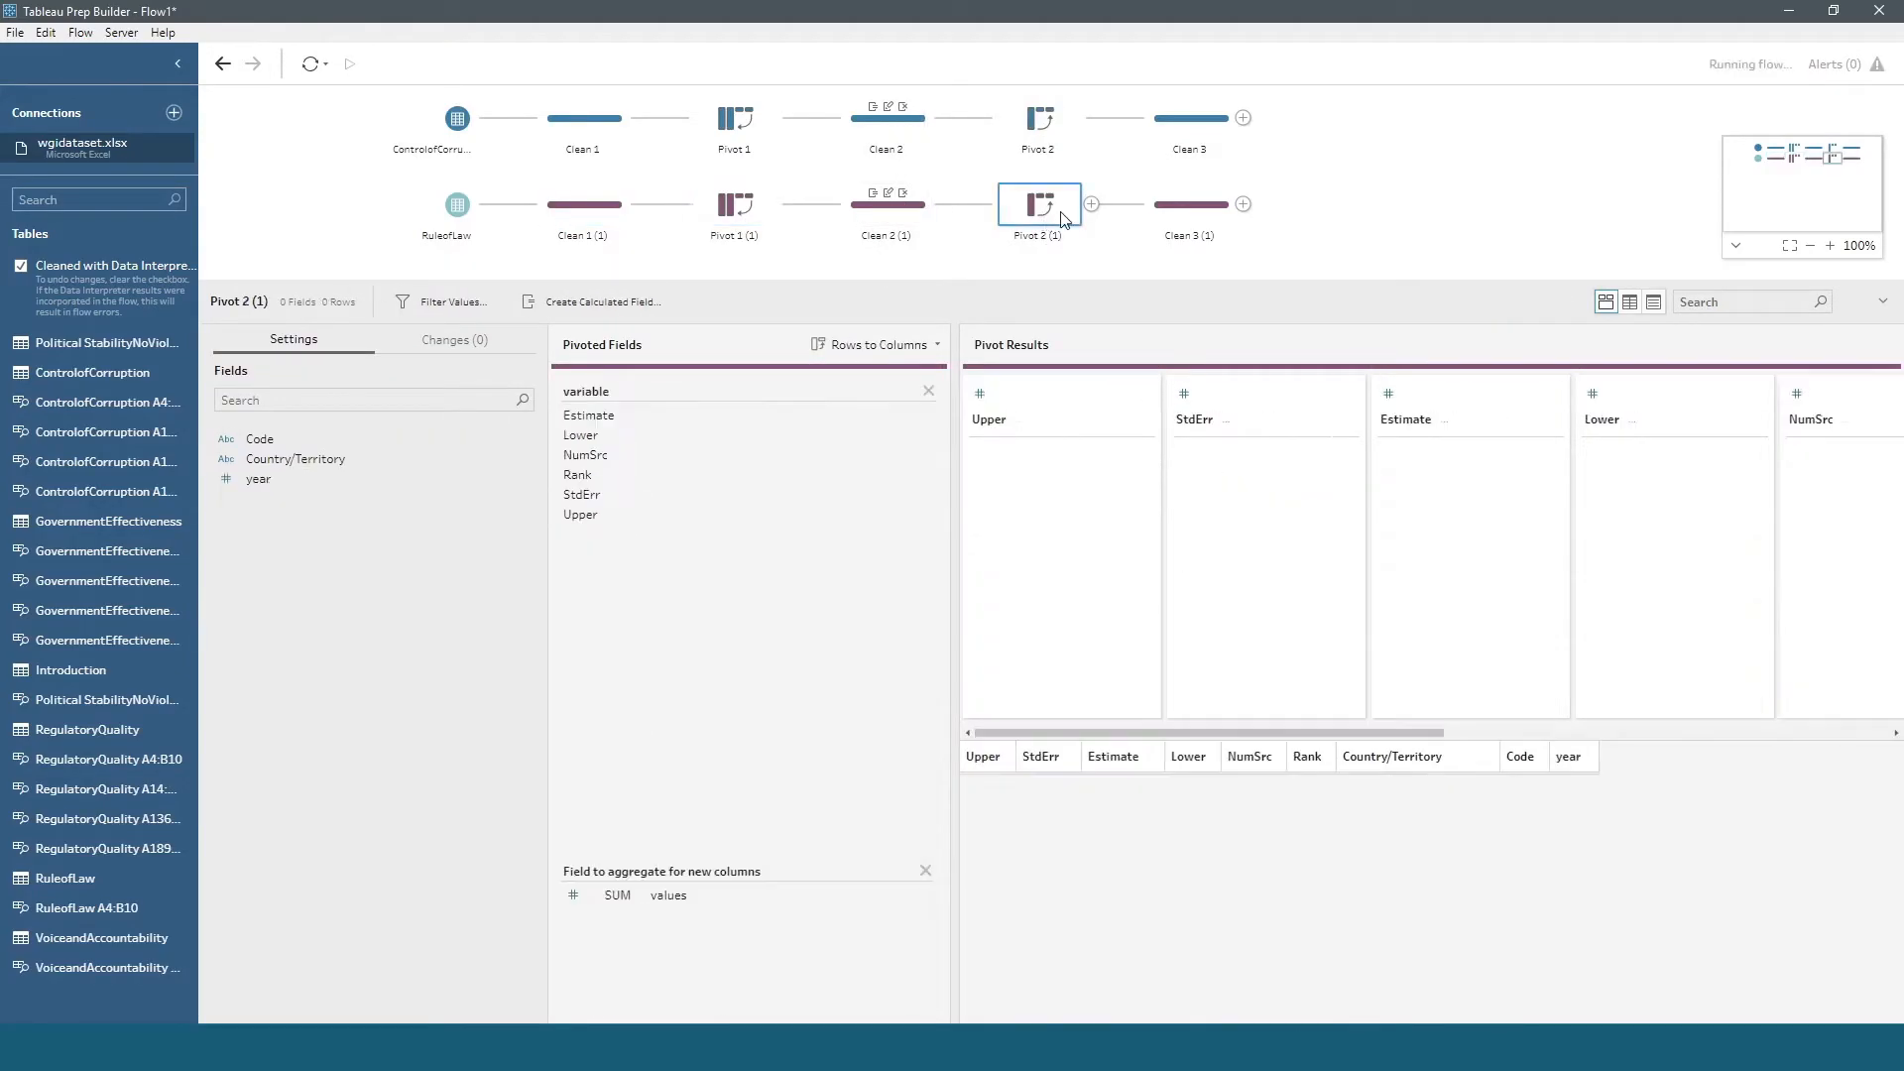
{"action": "left_click", "coordinate": [1199, 208]}
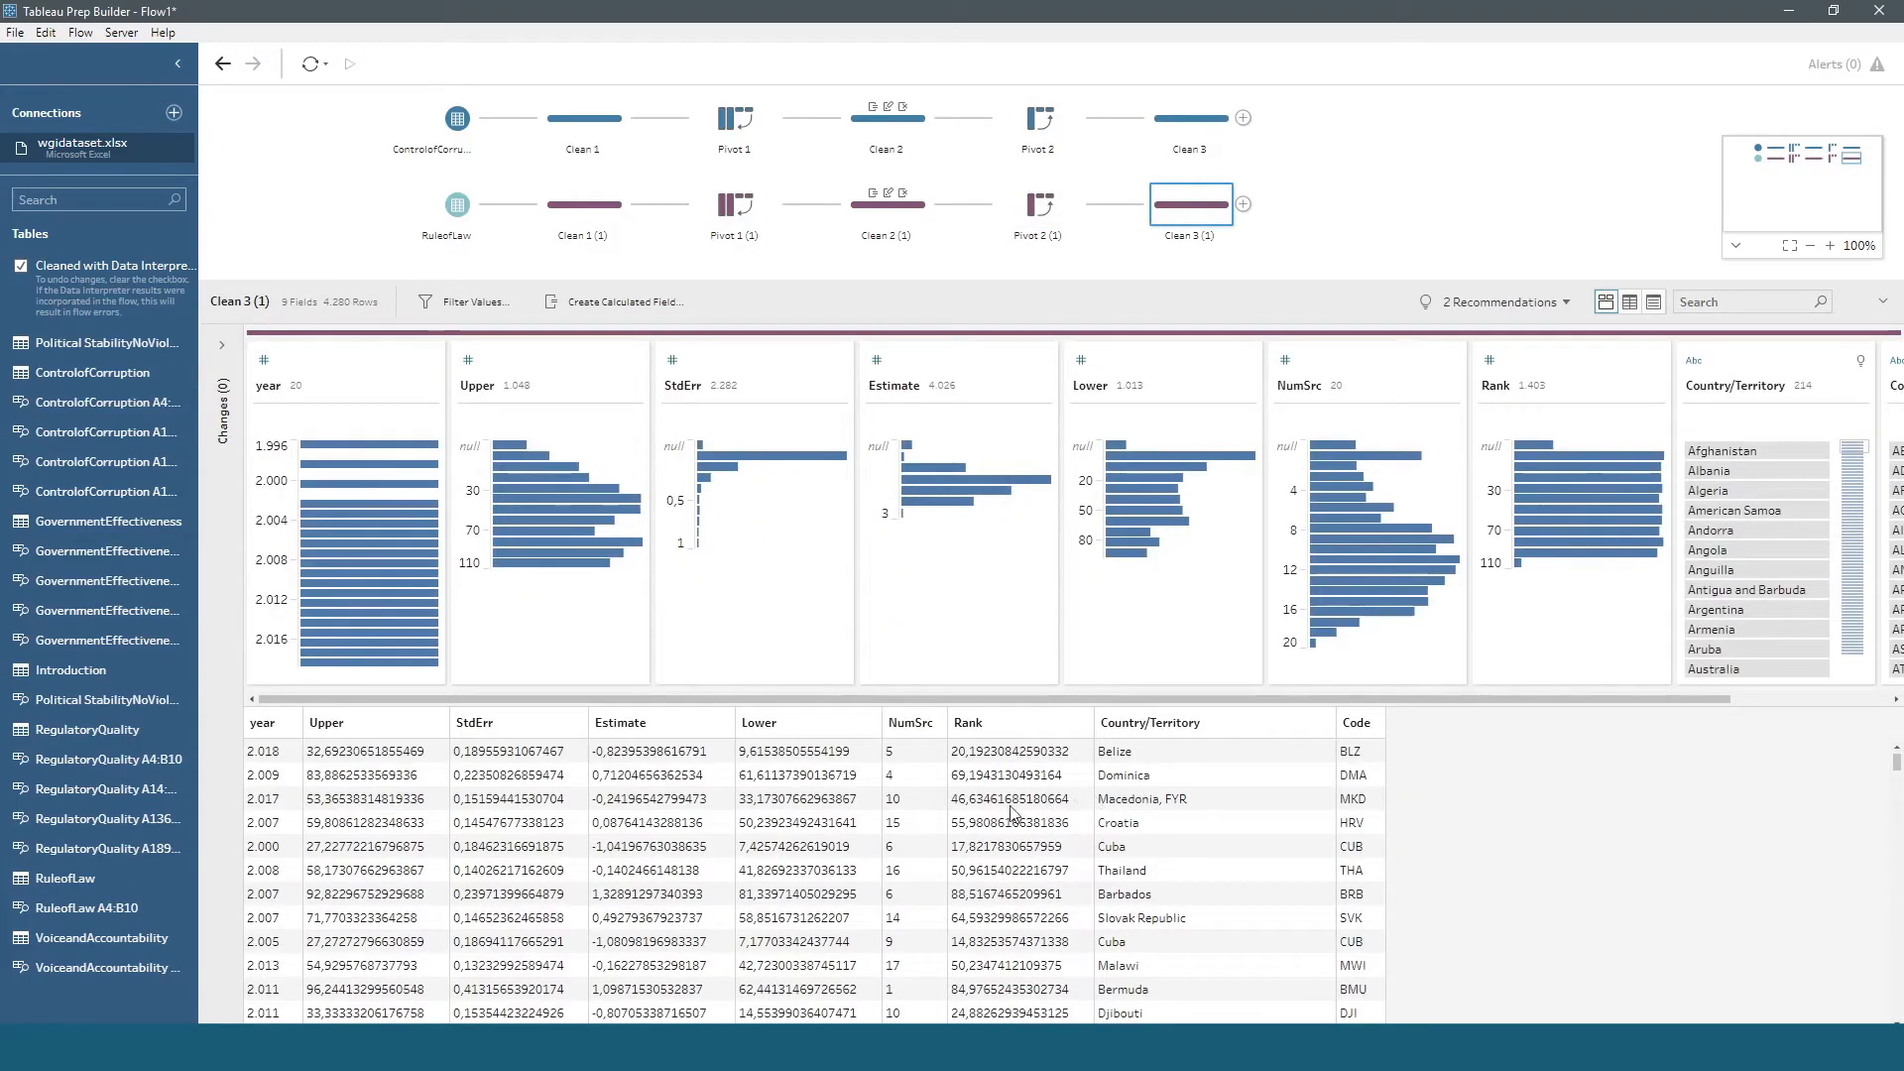
{"action": "left_click", "coordinate": [1175, 129]}
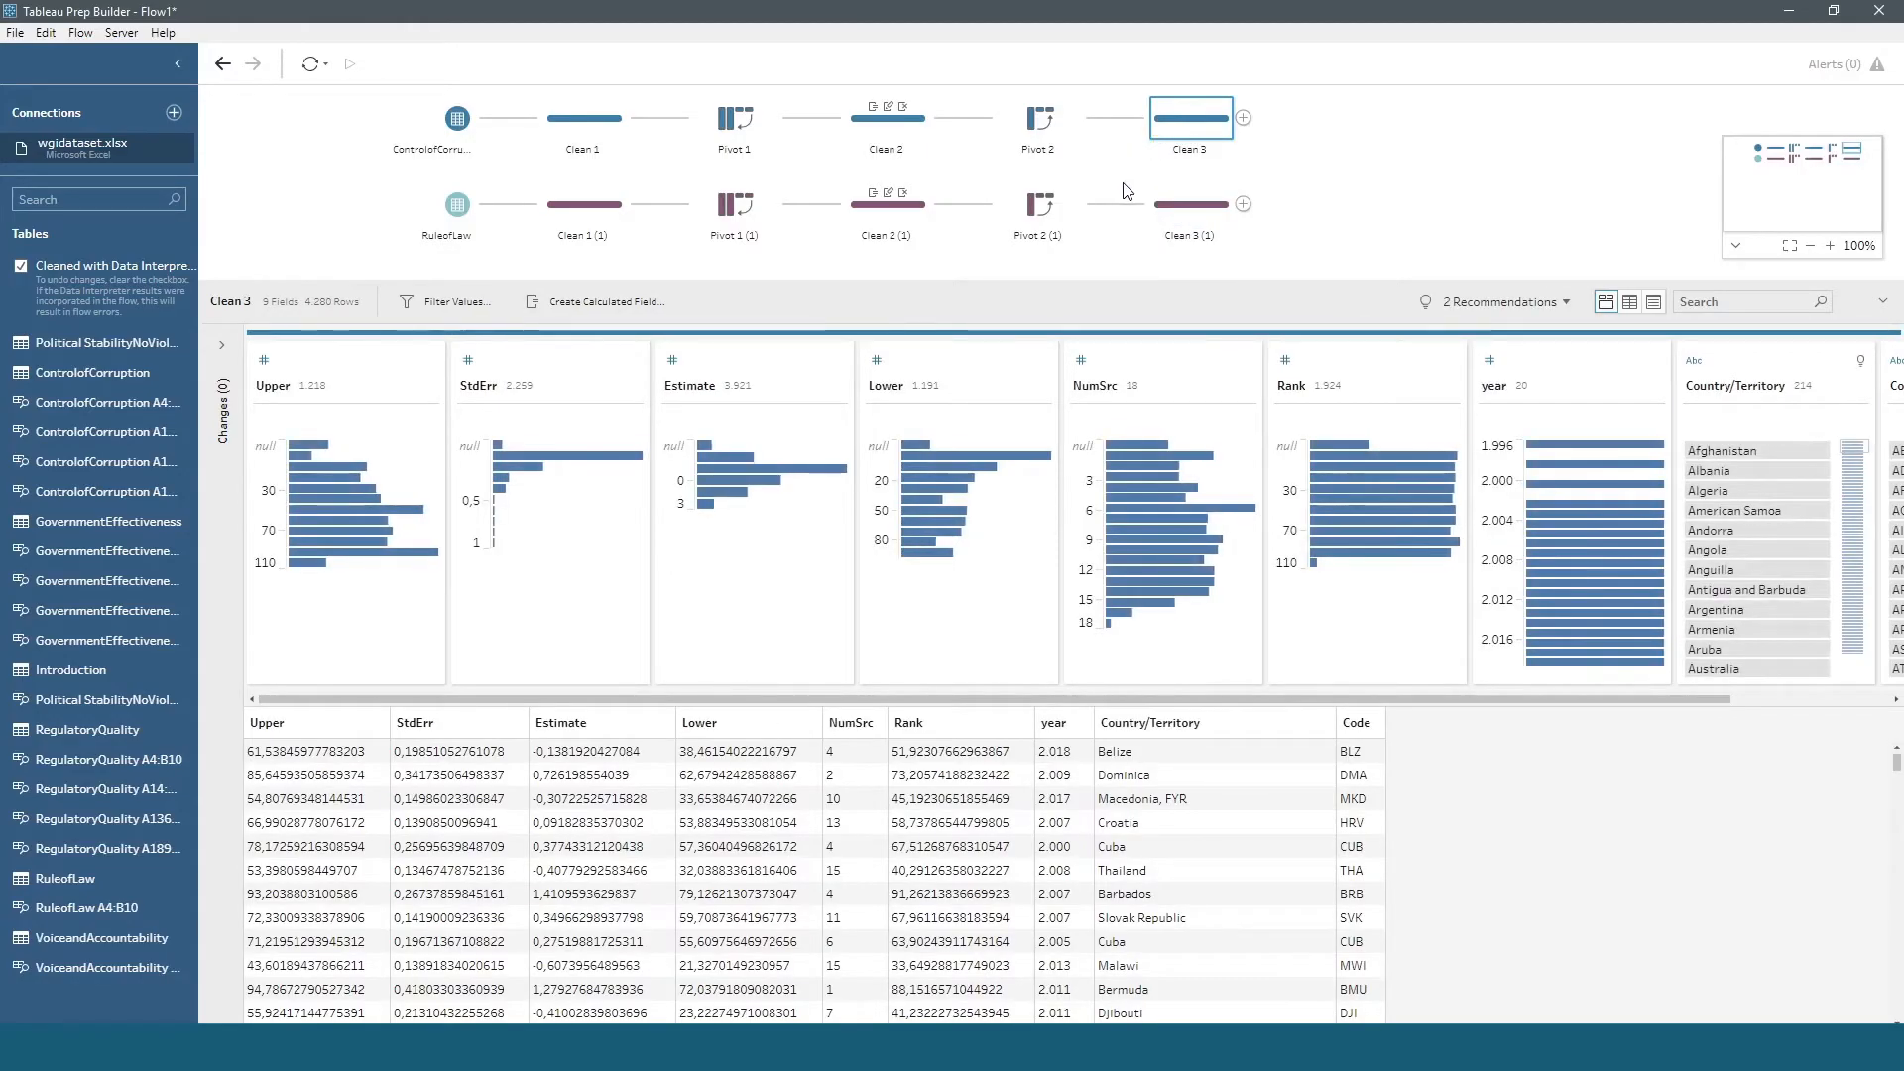
{"action": "left_click", "coordinate": [1189, 211]}
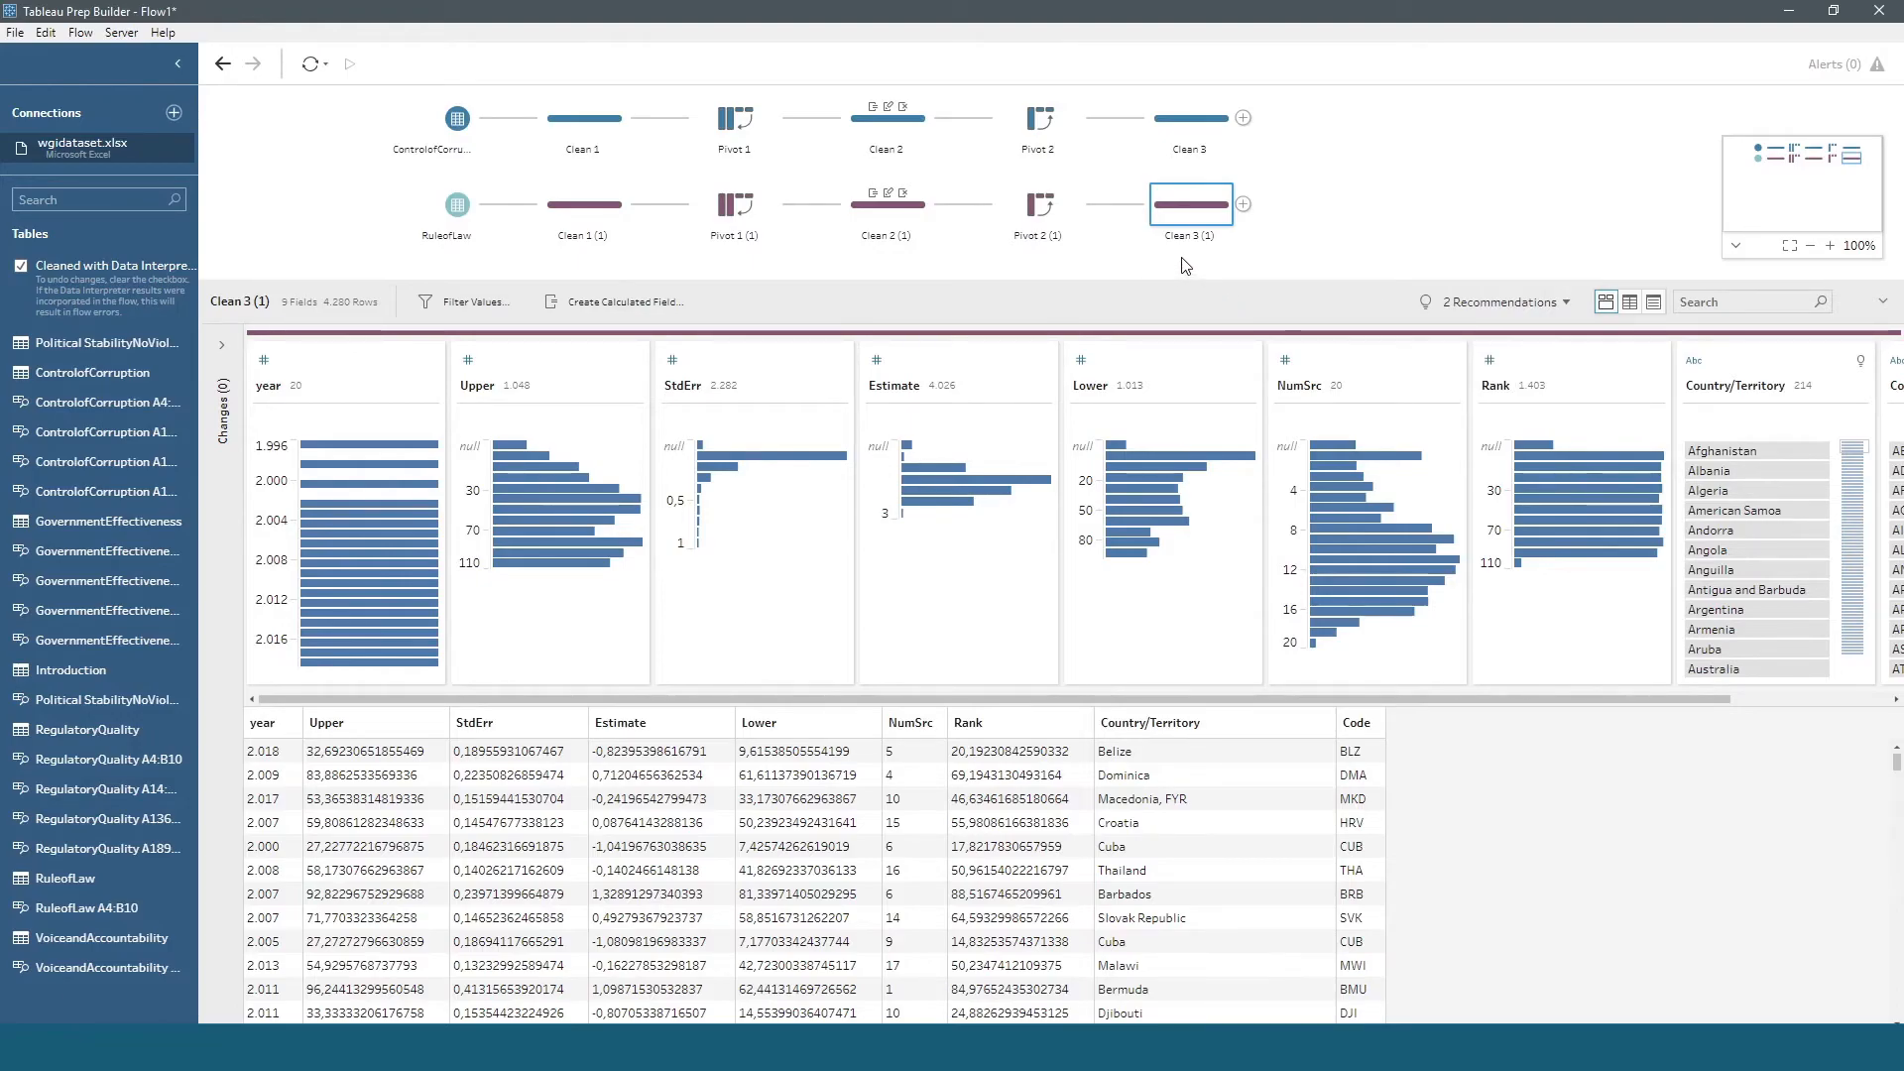
- Join Clean 3 (1) to Clean 3 on year and add Code = Code as a second join clause
{"action": "left_click_drag", "start_coordinate": [1198, 209], "coordinate": [1257, 119]}
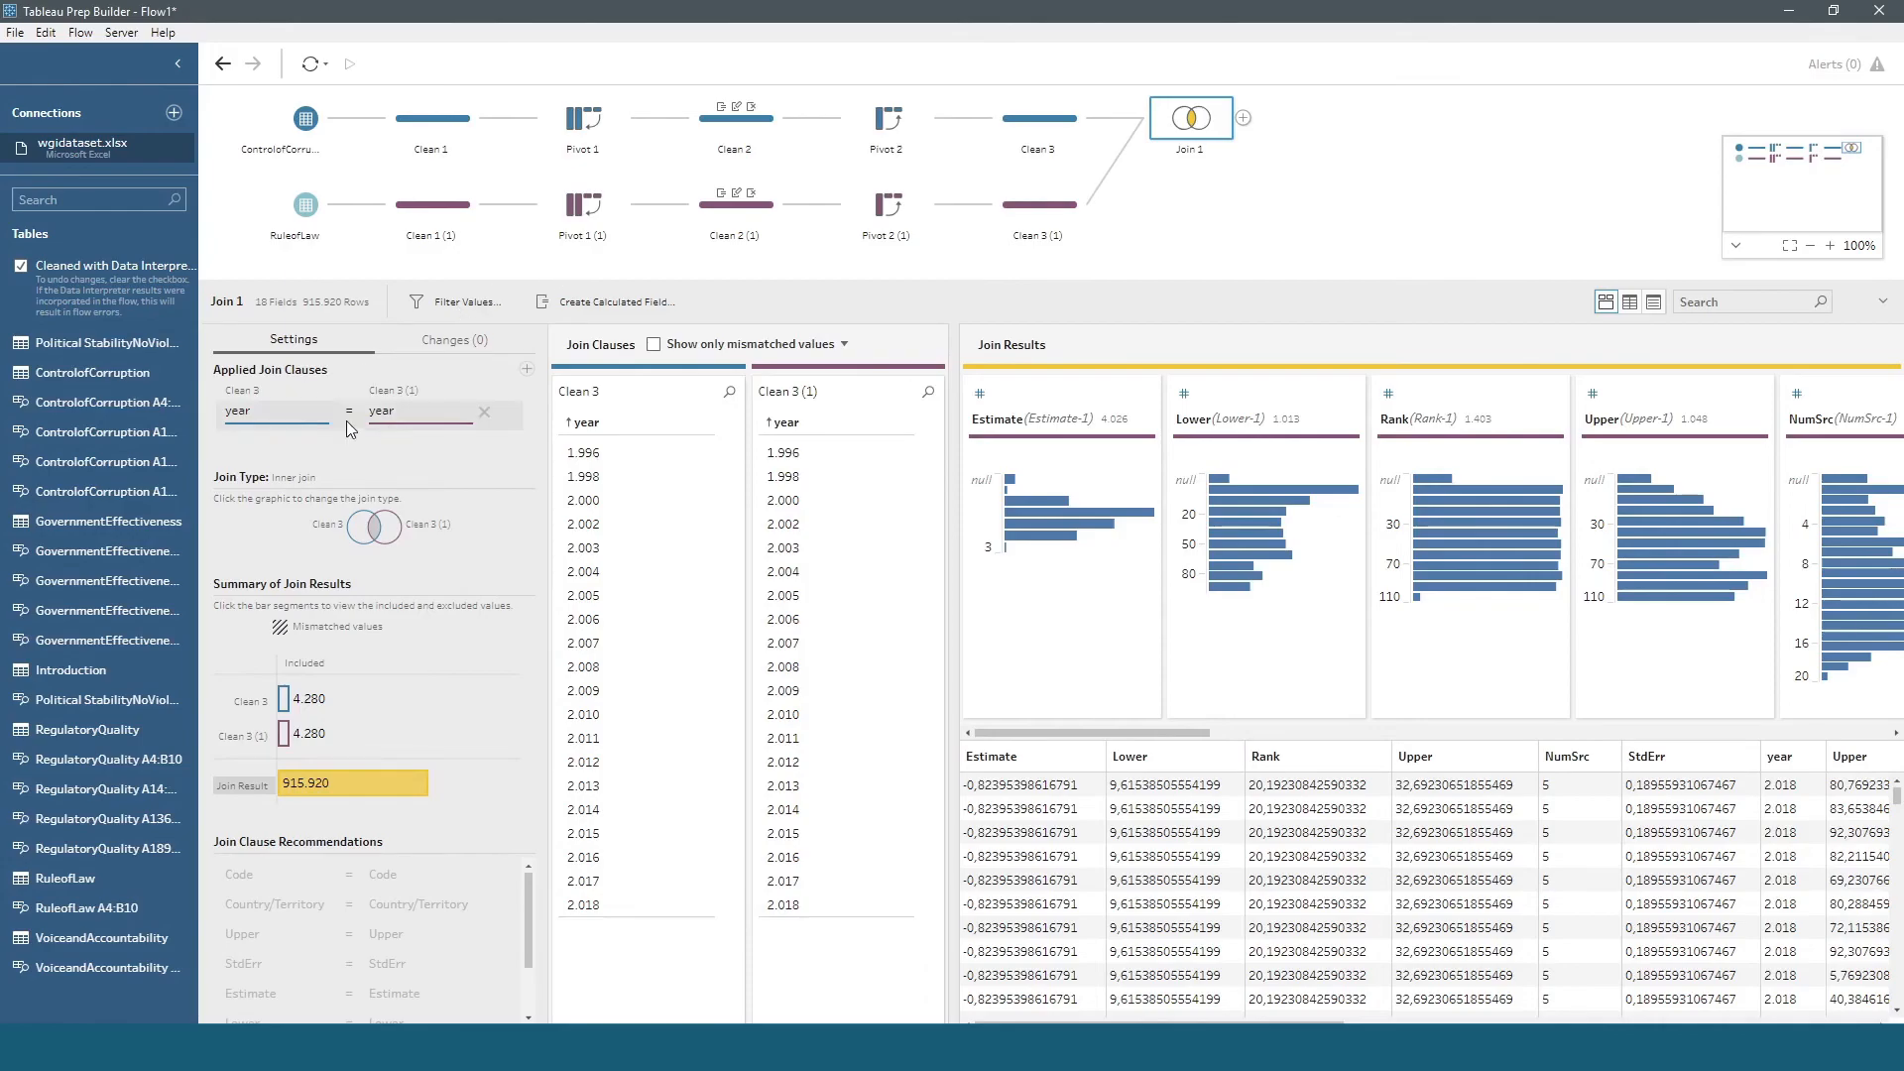
{"action": "left_click", "coordinate": [526, 370]}
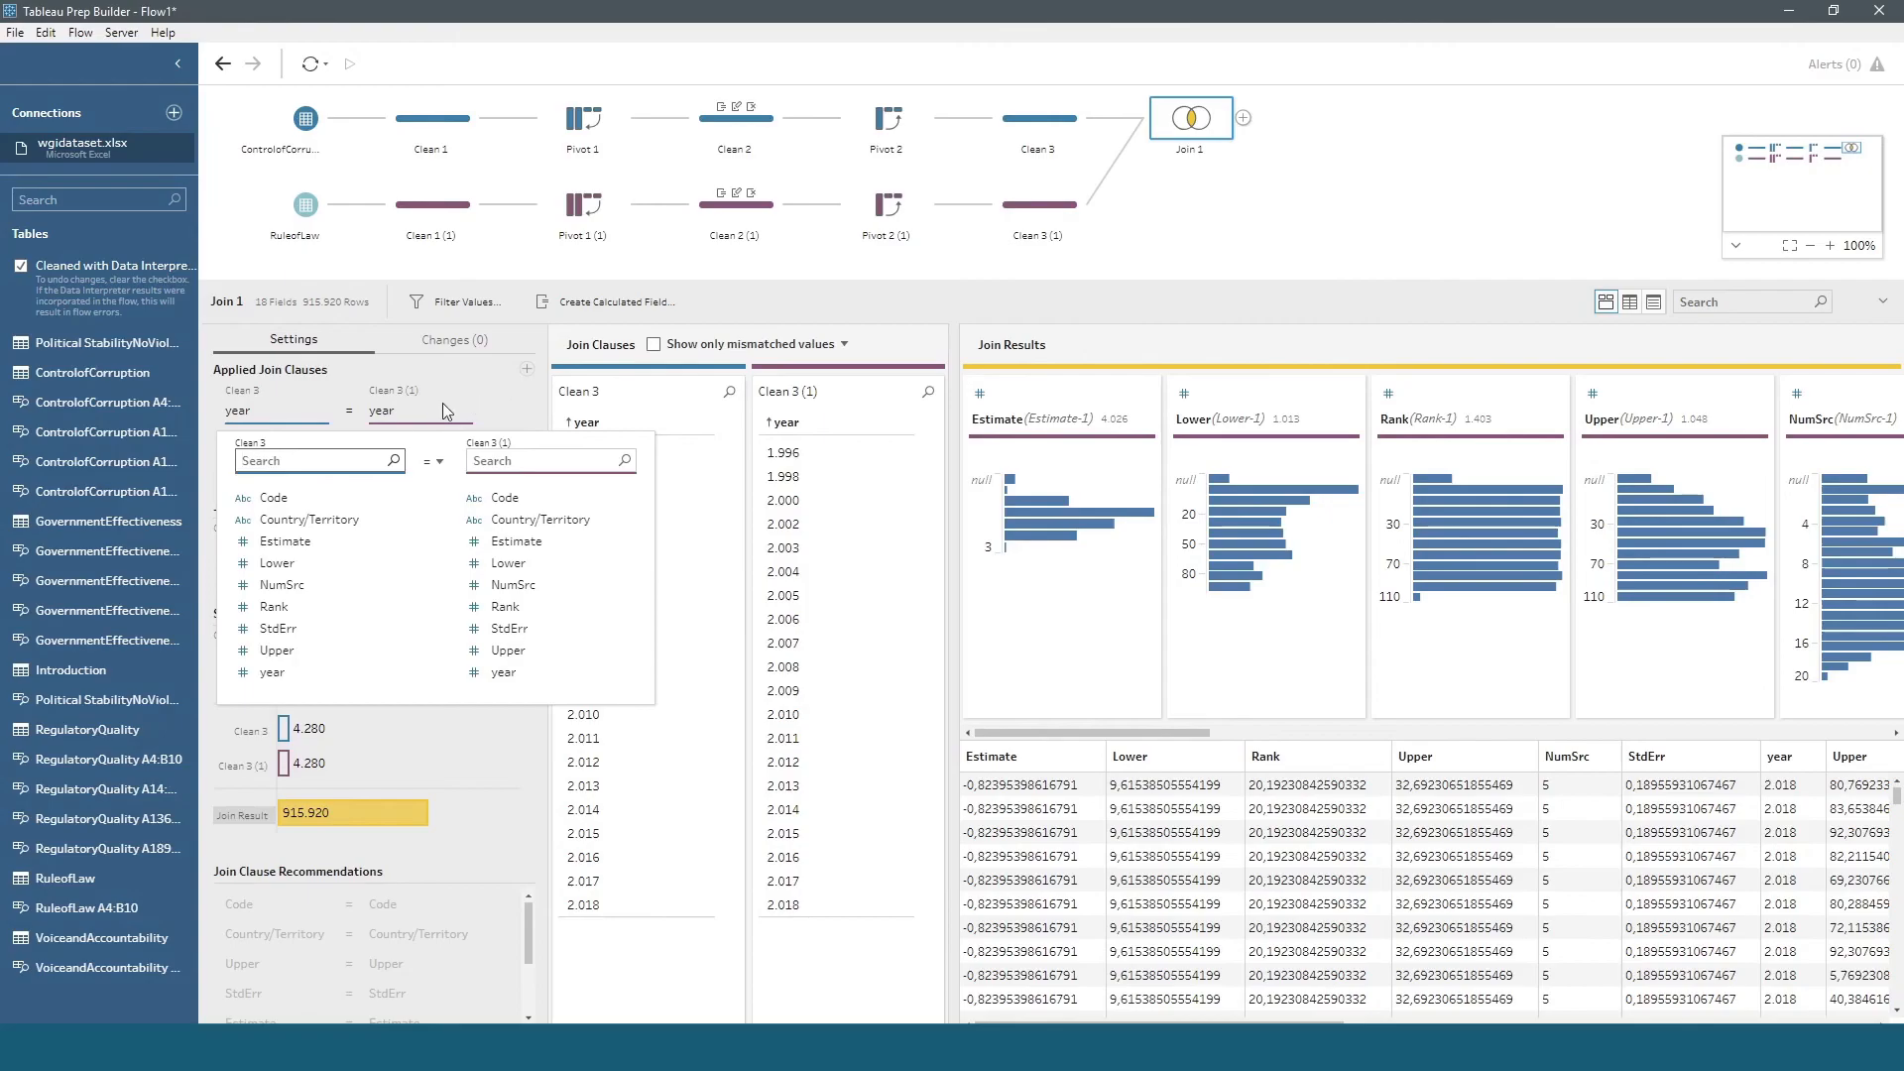
{"action": "left_click", "coordinate": [274, 497]}
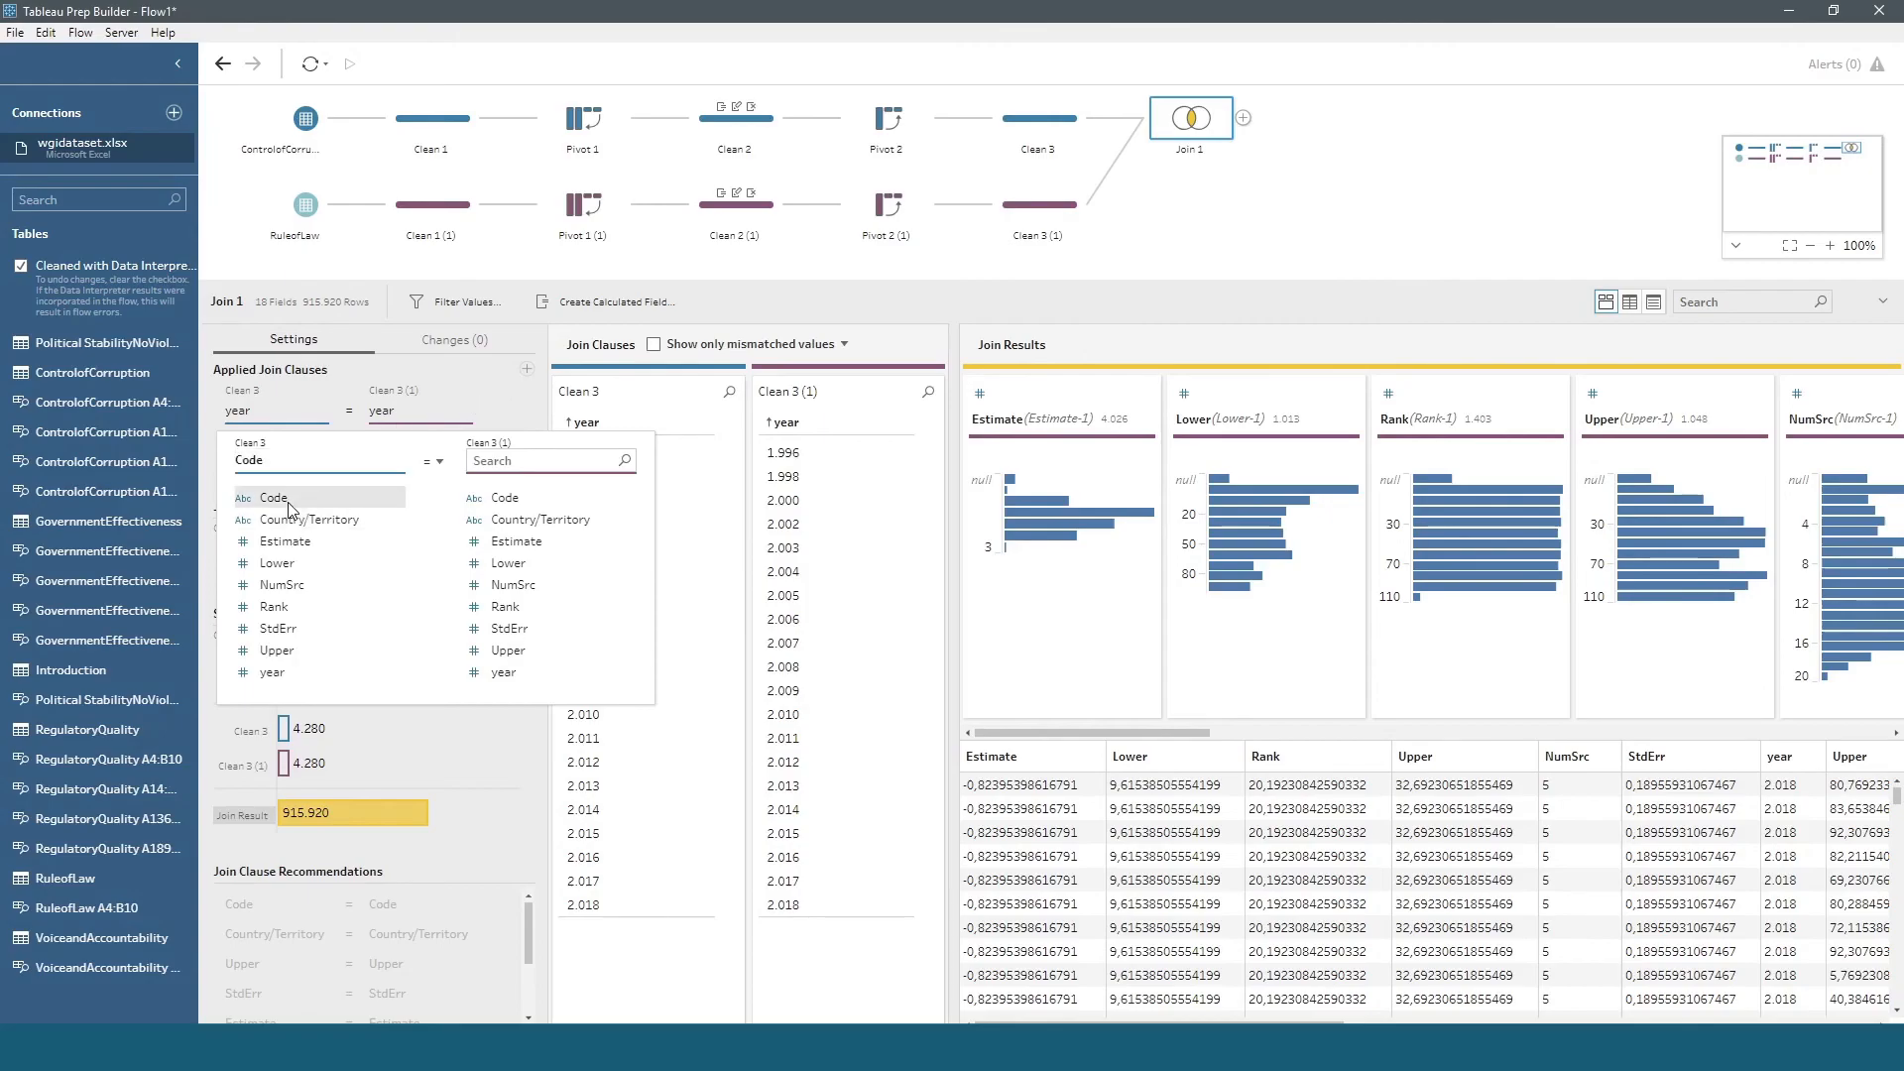
{"action": "left_click", "coordinate": [505, 499]}
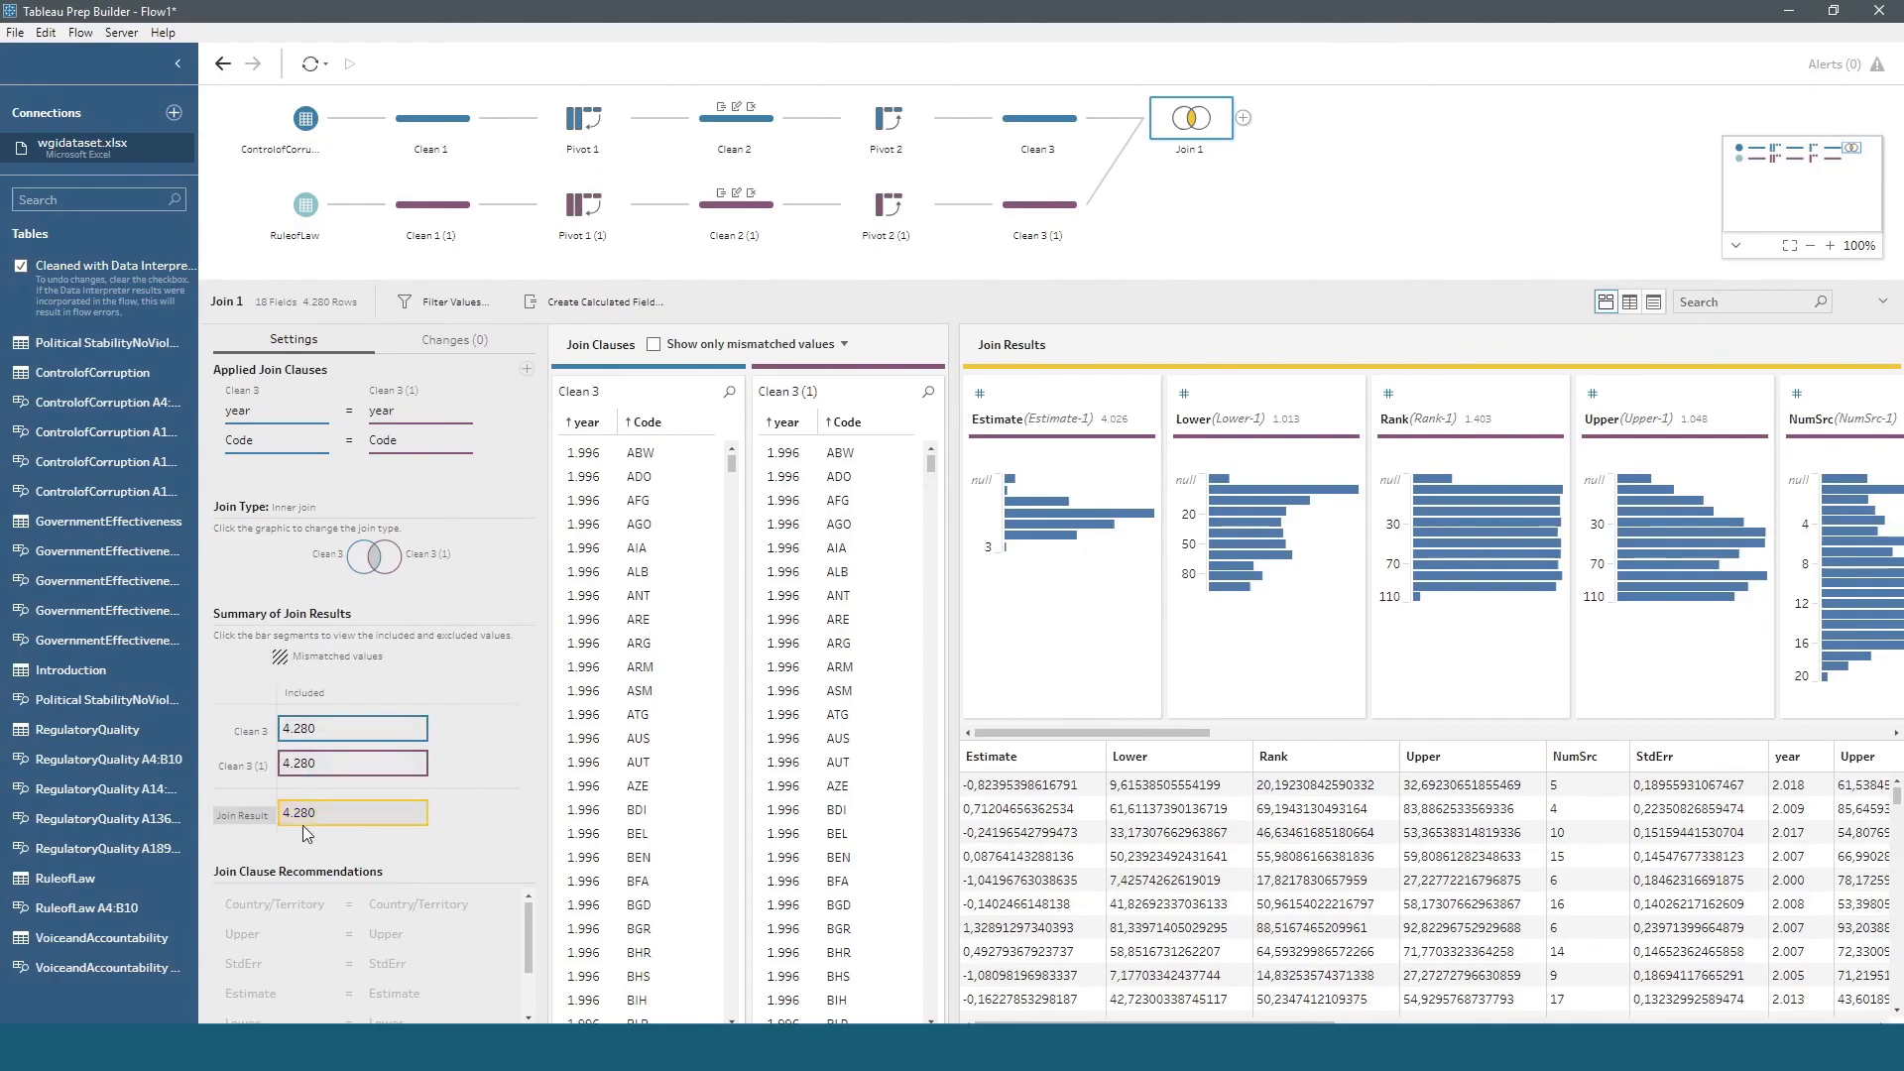
{"action": "mouse_move", "coordinate": [339, 737]}
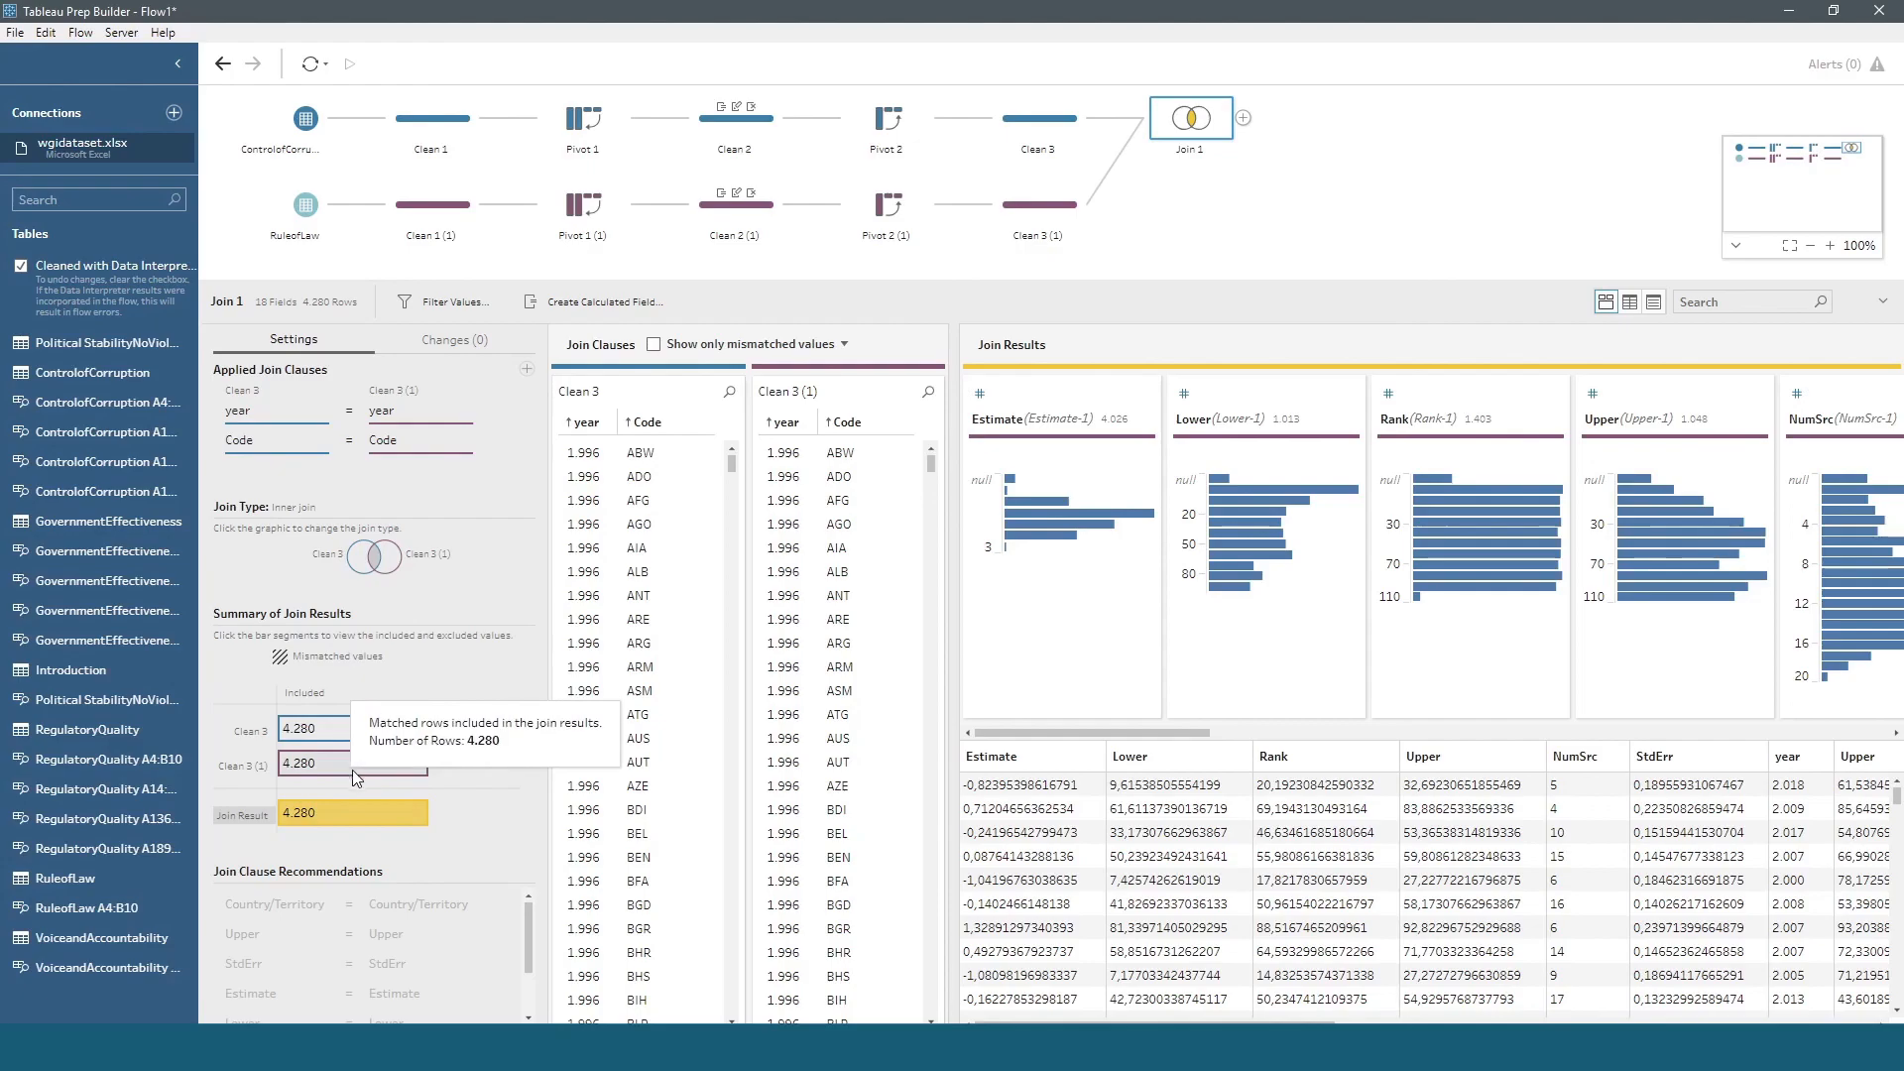